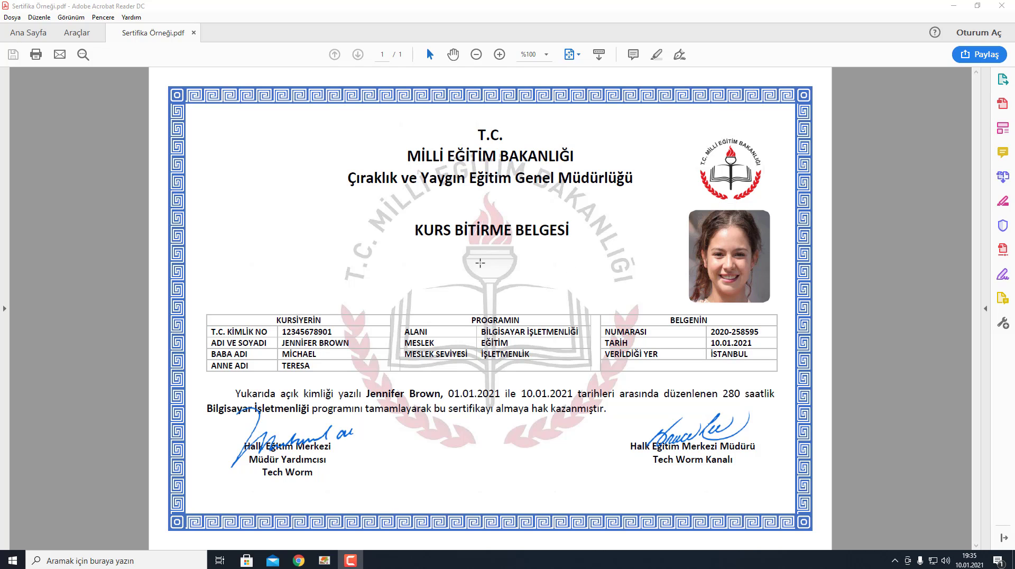
Step: Exit Adobe Acrobat Reader DC to close the sample certificate PDF
{"action": "left_click", "coordinate": [1002, 6]}
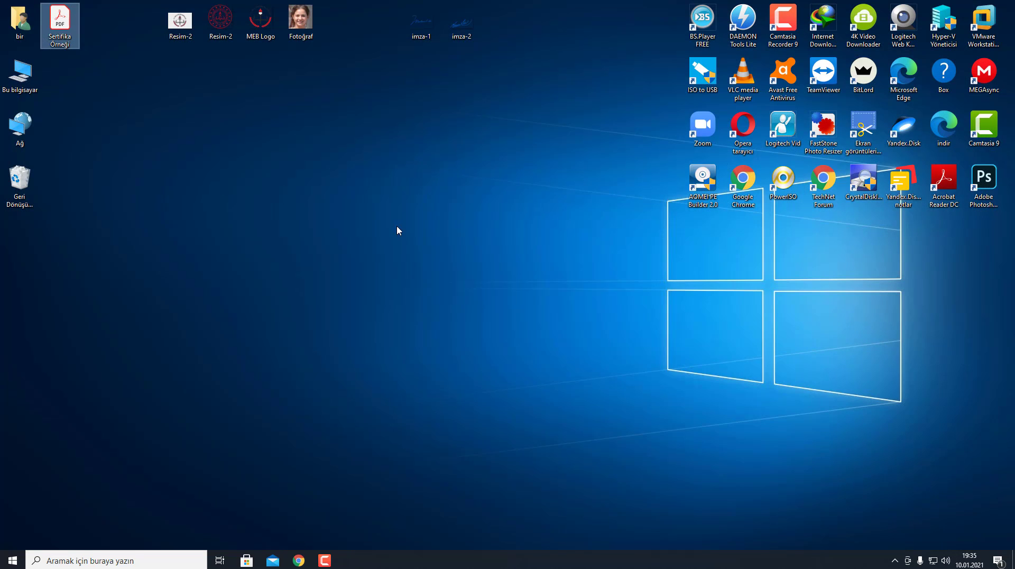
Step: Create a new 'Yeni Microsoft Word Belgesi' document on the desktop and open it in Word
{"action": "right_click", "coordinate": [338, 226]}
{"action": "mouse_move", "coordinate": [399, 326]}
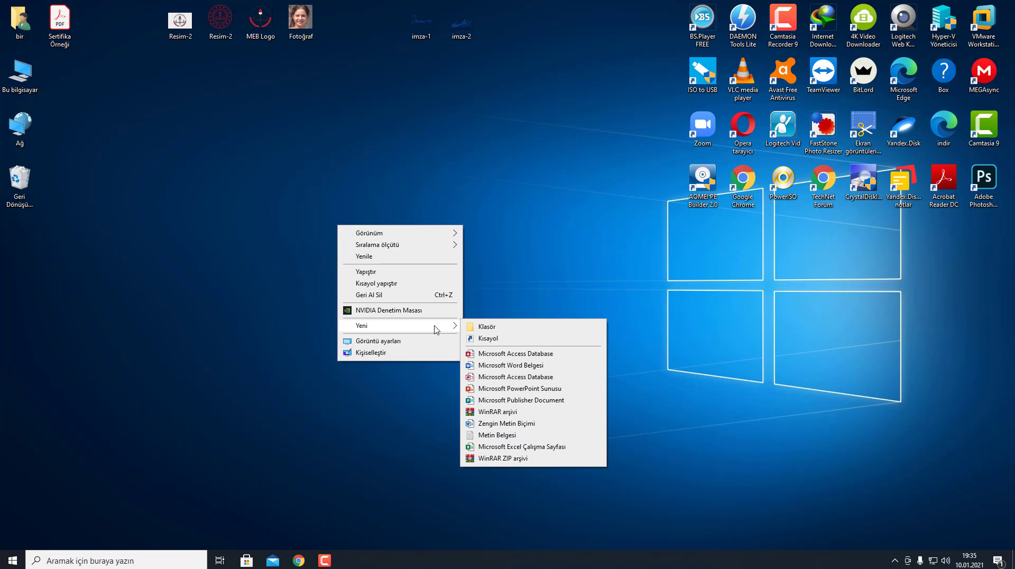
{"action": "left_click", "coordinate": [519, 365]}
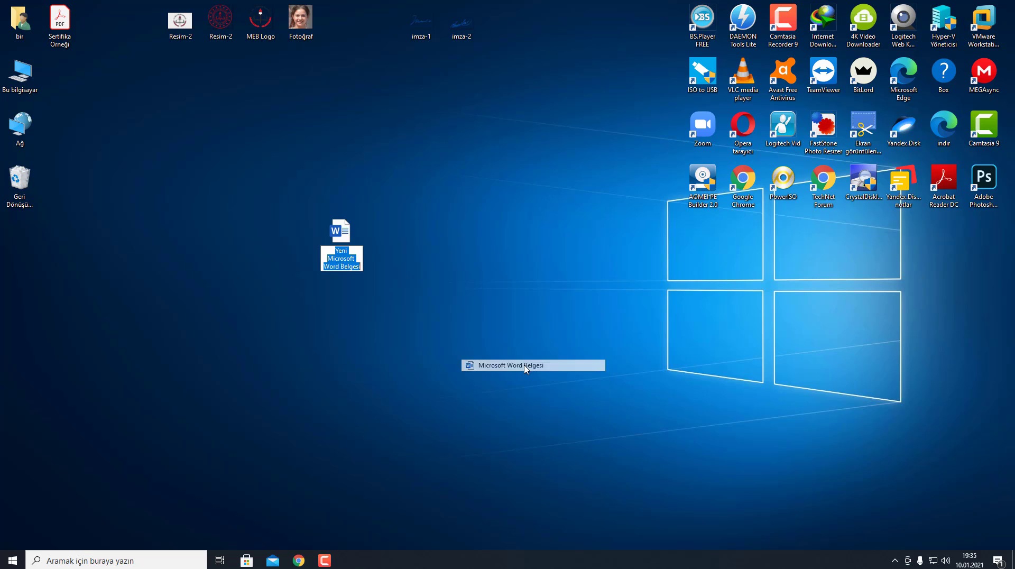
{"action": "left_click", "coordinate": [459, 323]}
{"action": "double_click", "coordinate": [341, 238]}
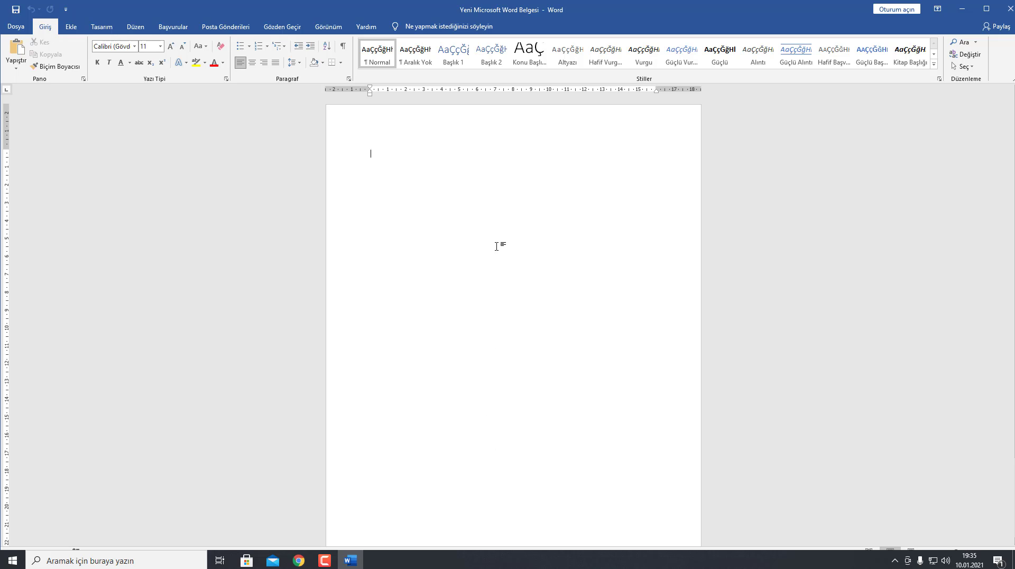
Step: Set the page orientation to Yatay (landscape) from the Düzen tab
{"action": "left_click", "coordinate": [135, 26]}
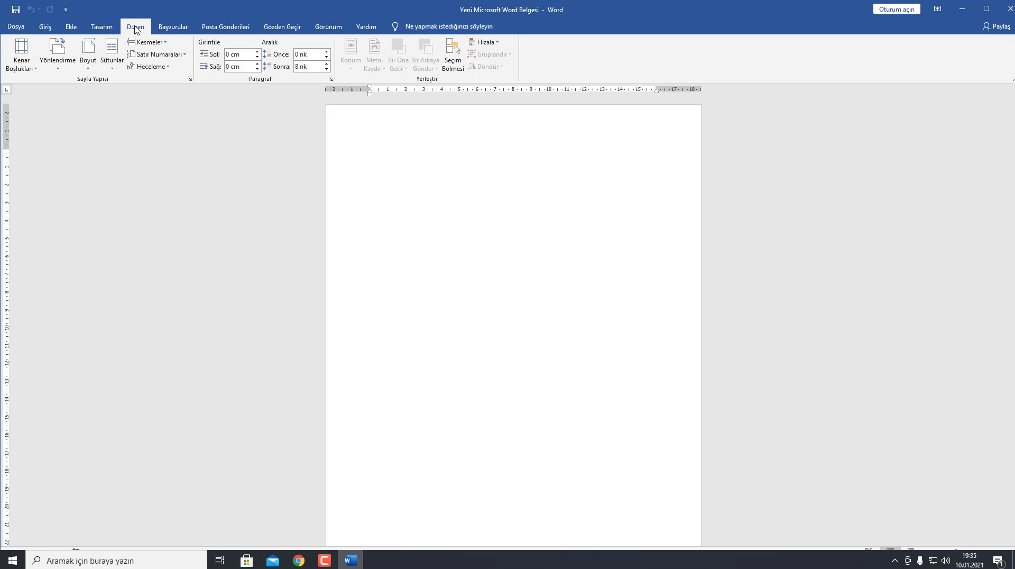
{"action": "left_click", "coordinate": [55, 66]}
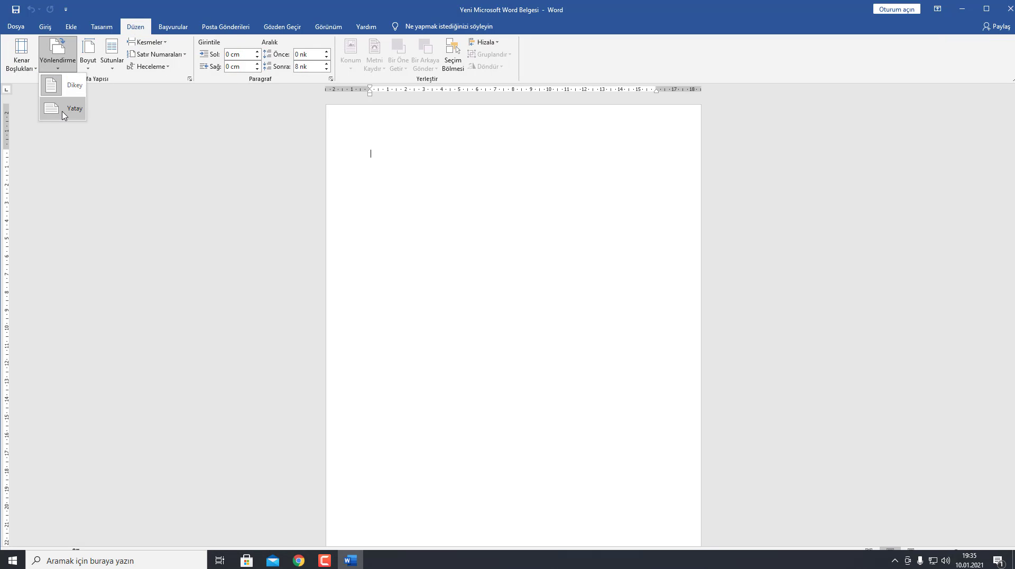
{"action": "left_click", "coordinate": [63, 112]}
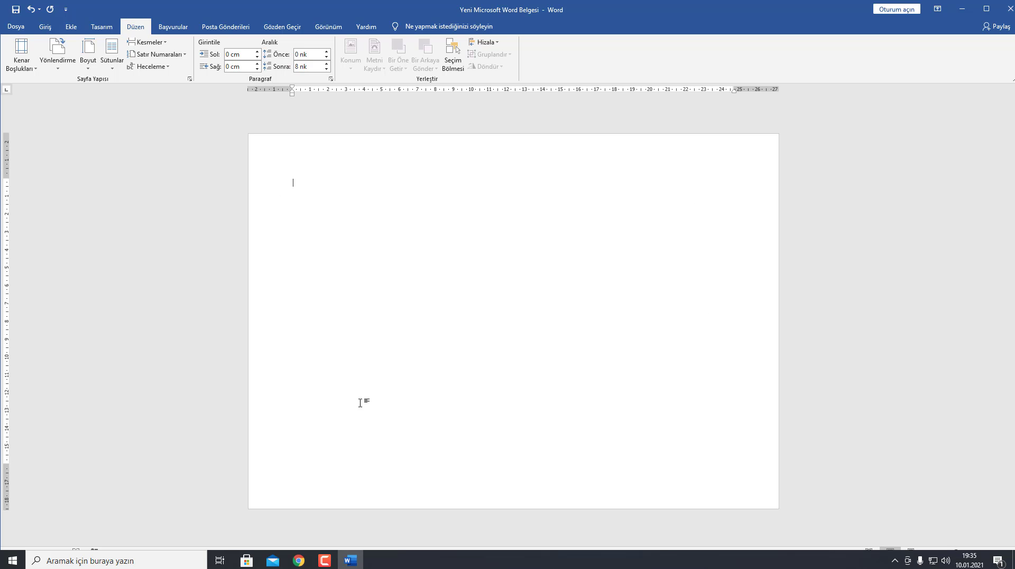
{"action": "left_click", "coordinate": [102, 27]}
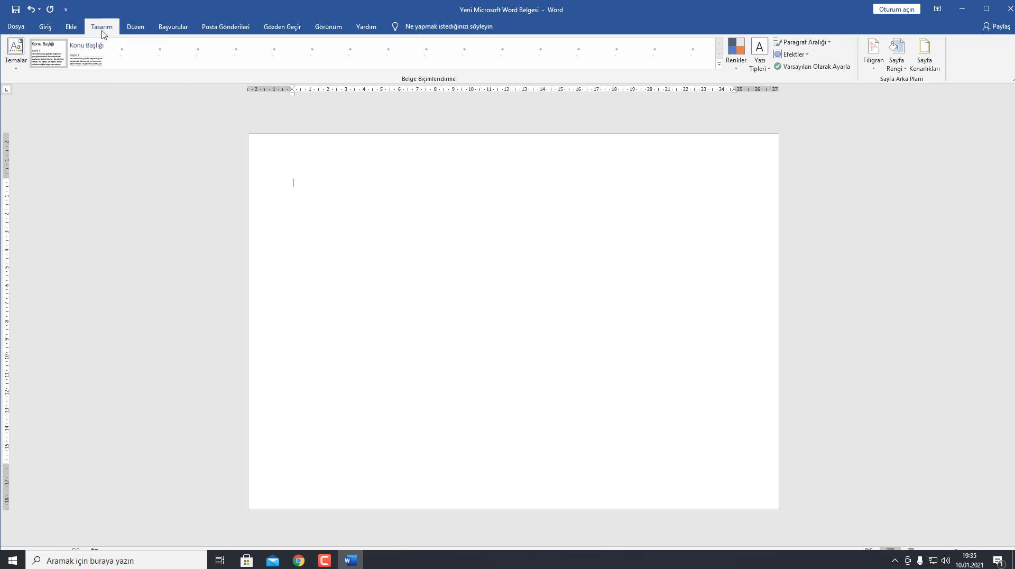
Step: In Sayfa Kenarlıkları, compare the border settings and settle on the plain Kutu (box) setting
{"action": "left_click", "coordinate": [928, 56]}
{"action": "left_click", "coordinate": [497, 226]}
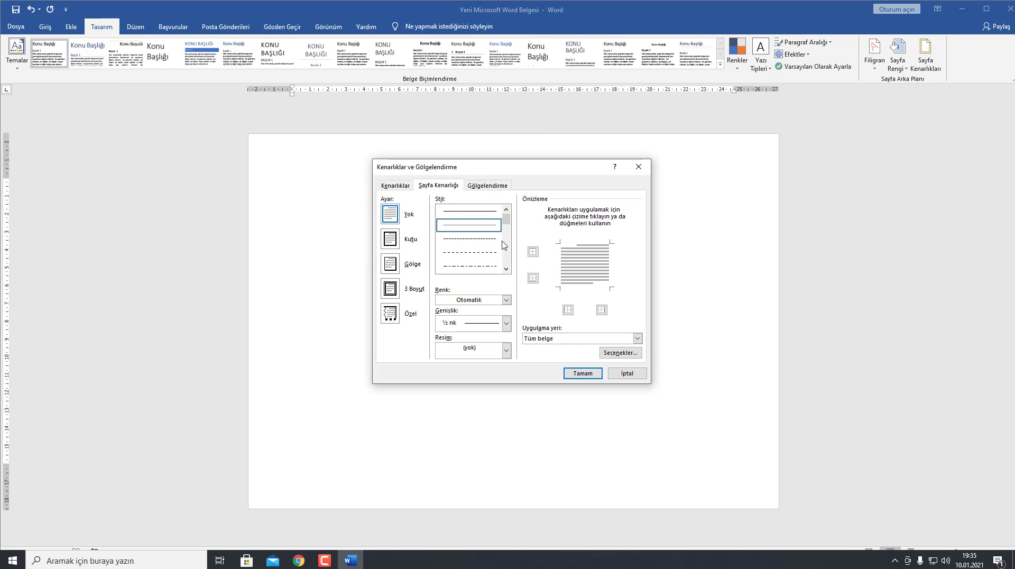
{"action": "left_click_drag", "start_coordinate": [506, 219], "coordinate": [511, 222]}
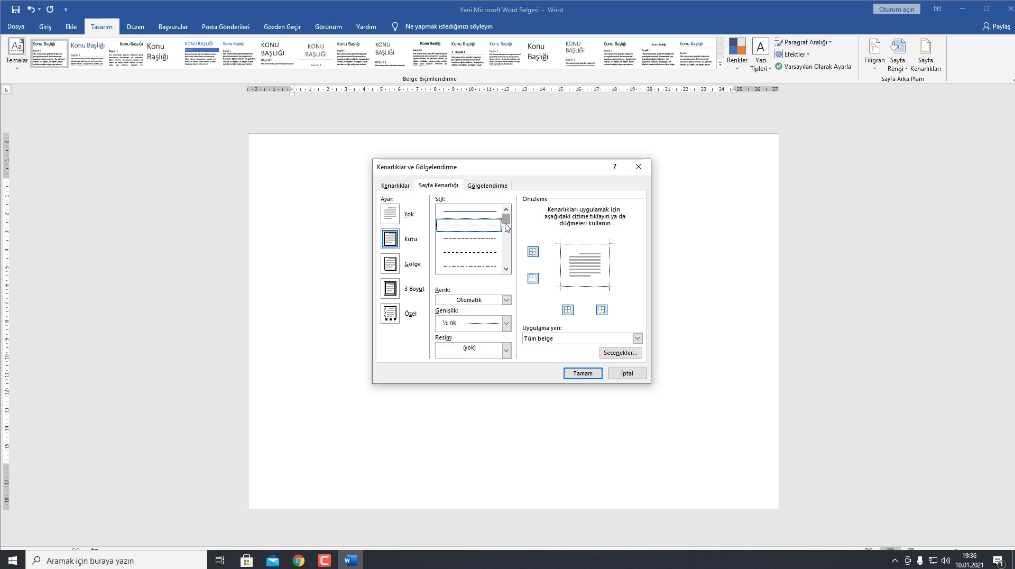
{"action": "left_click", "coordinate": [394, 242]}
{"action": "left_click", "coordinate": [396, 260]}
{"action": "left_click", "coordinate": [391, 288]}
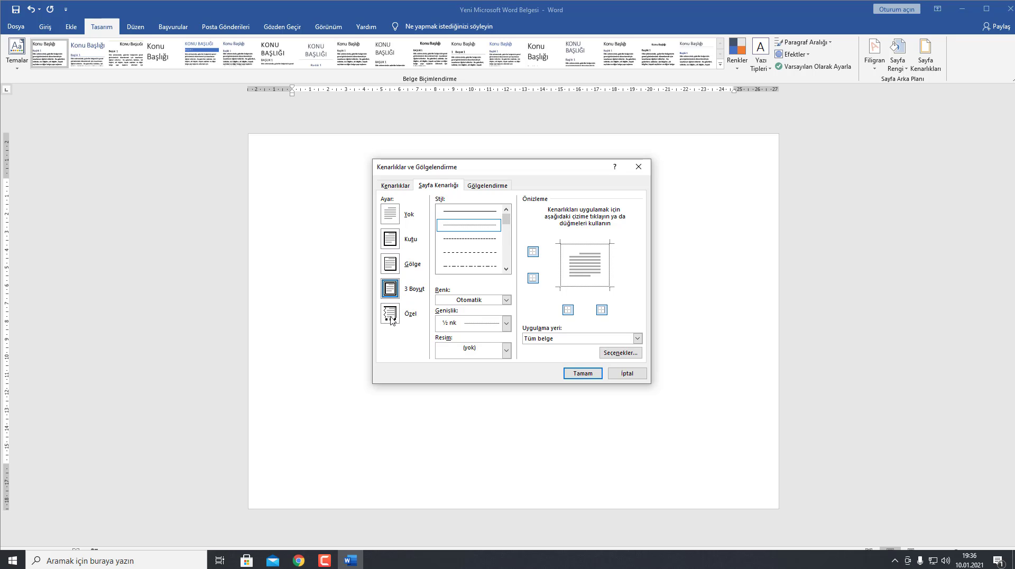
{"action": "left_click", "coordinate": [392, 320]}
{"action": "left_click", "coordinate": [392, 242]}
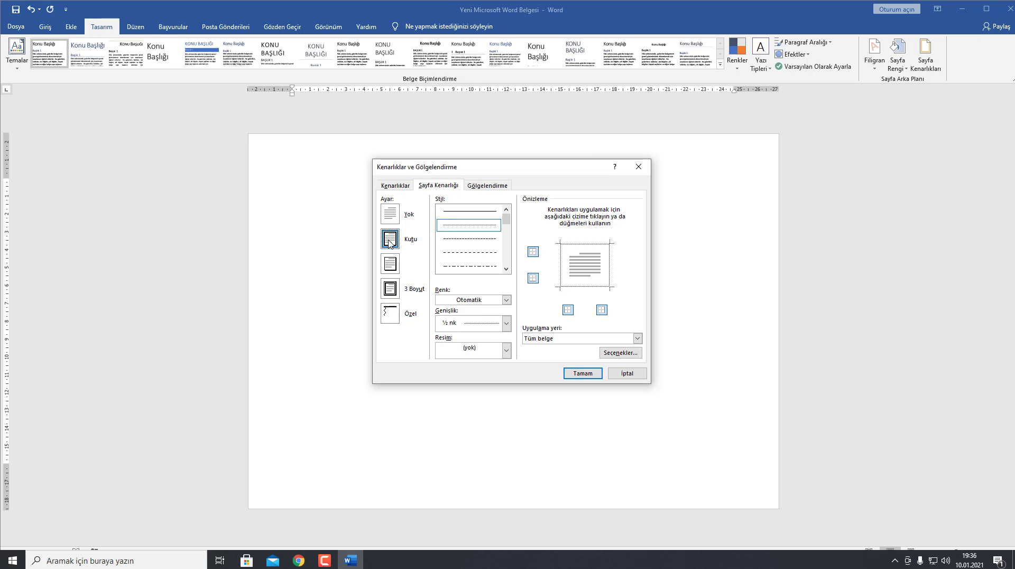
Step: Give the box page border a thick double line in red and apply it
{"action": "left_click_drag", "start_coordinate": [506, 219], "coordinate": [506, 237]}
{"action": "left_click", "coordinate": [481, 257]}
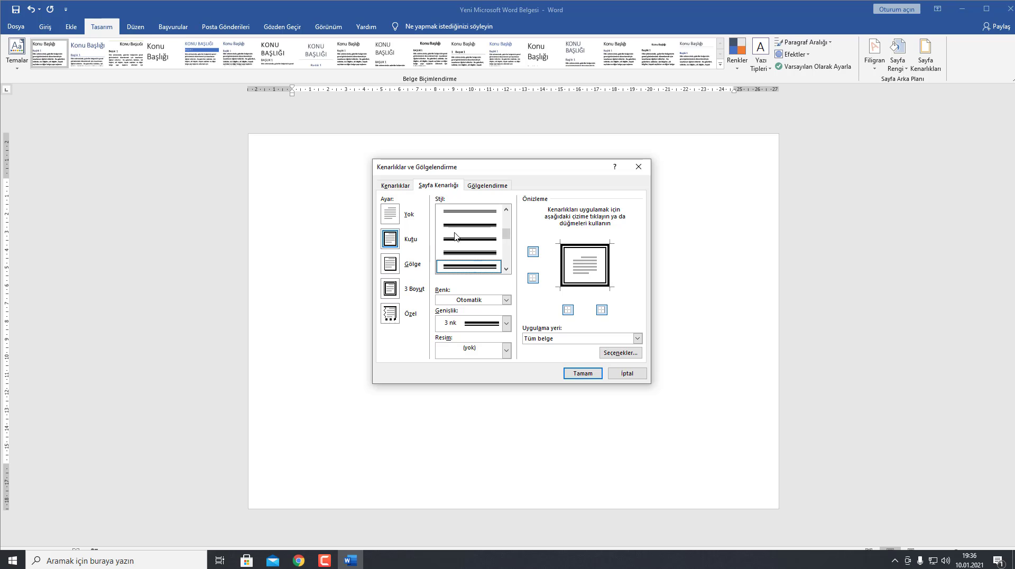
{"action": "left_click", "coordinate": [506, 300]}
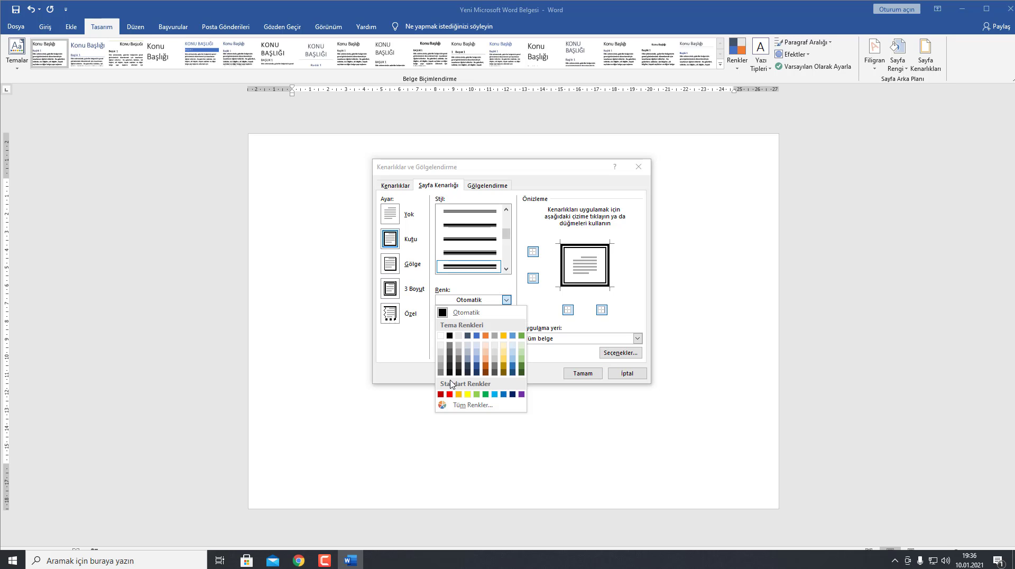
{"action": "left_click", "coordinate": [449, 394]}
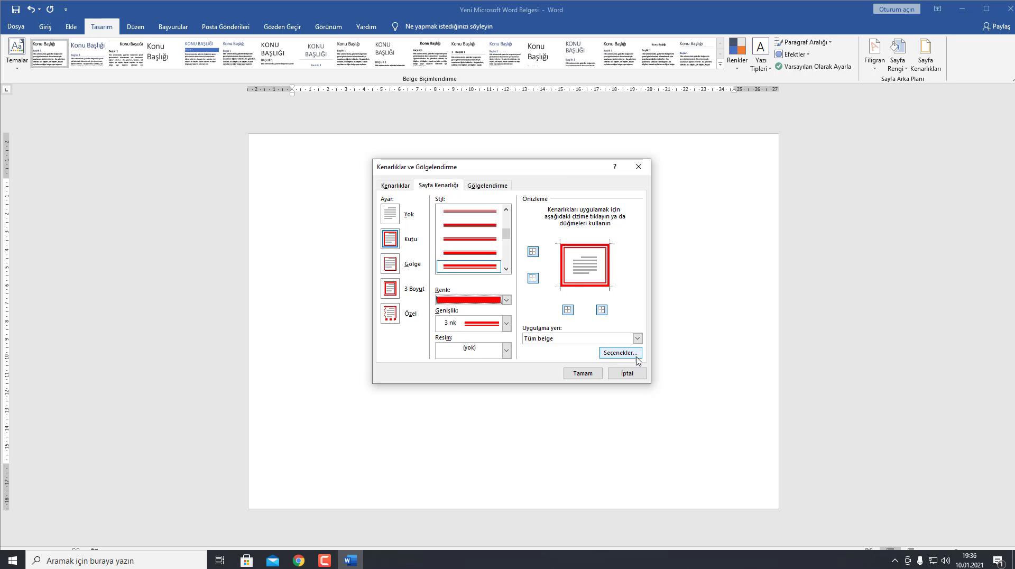
{"action": "left_click", "coordinate": [584, 374]}
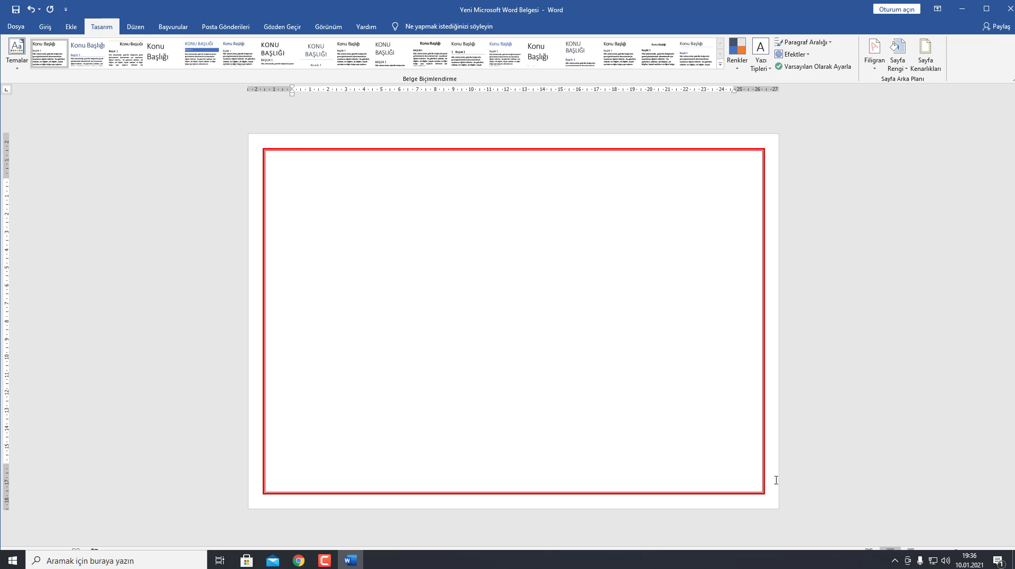
Step: Replace the red lines with a blue 24 pt Greek-key art border from the Resim list
{"action": "left_click", "coordinate": [927, 58]}
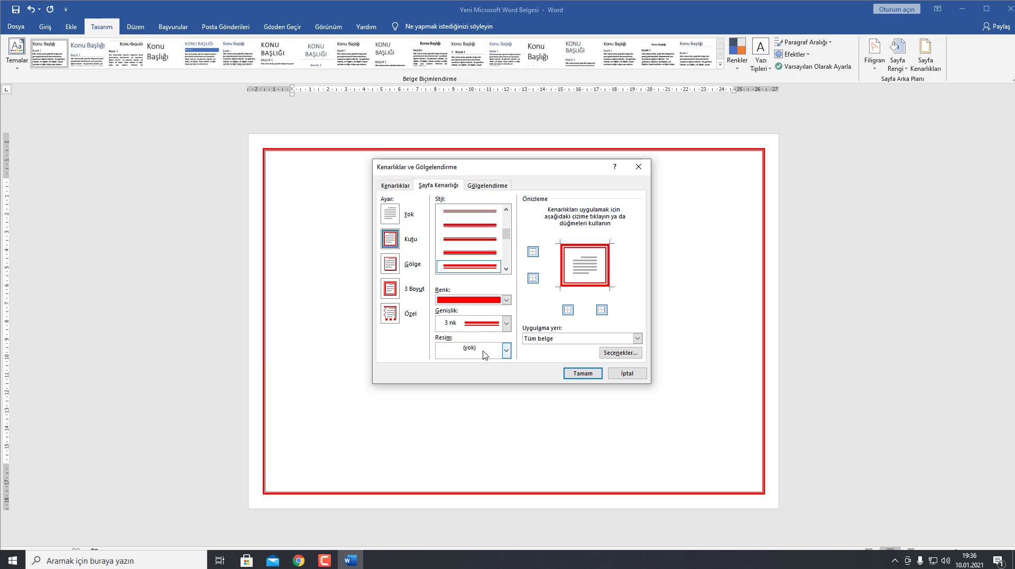
{"action": "left_click", "coordinate": [483, 351]}
{"action": "left_click_drag", "start_coordinate": [508, 373], "coordinate": [510, 402]}
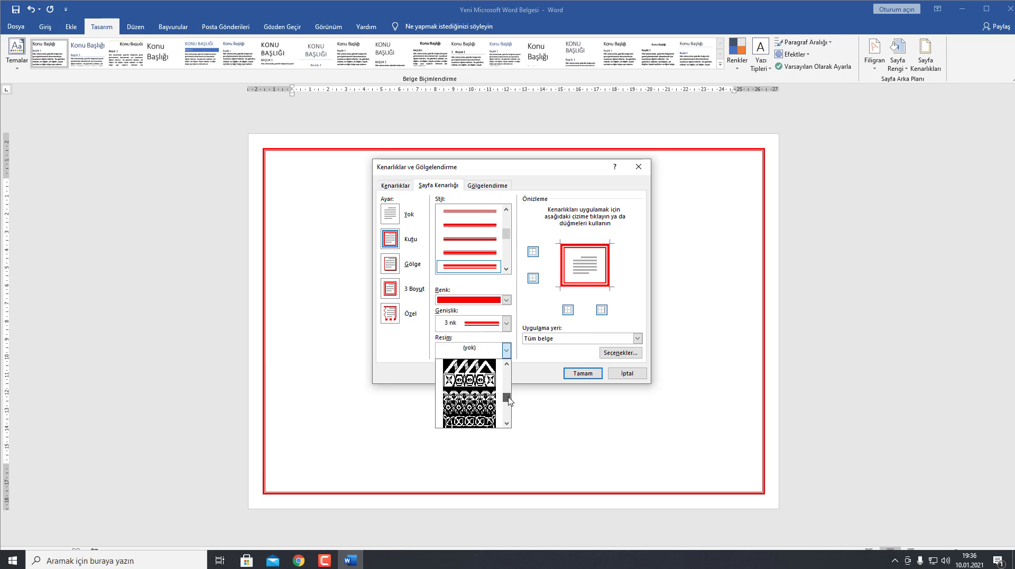
{"action": "left_click", "coordinate": [487, 394]}
{"action": "left_click", "coordinate": [476, 352]}
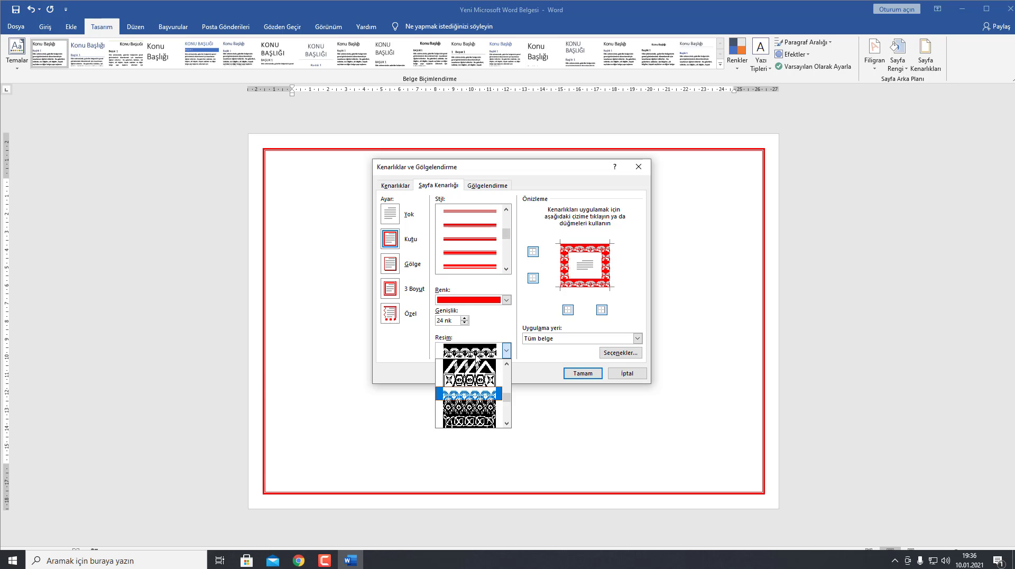
{"action": "key", "text": "Down"}
{"action": "key", "text": "Down"}
{"action": "key", "text": "Down"}
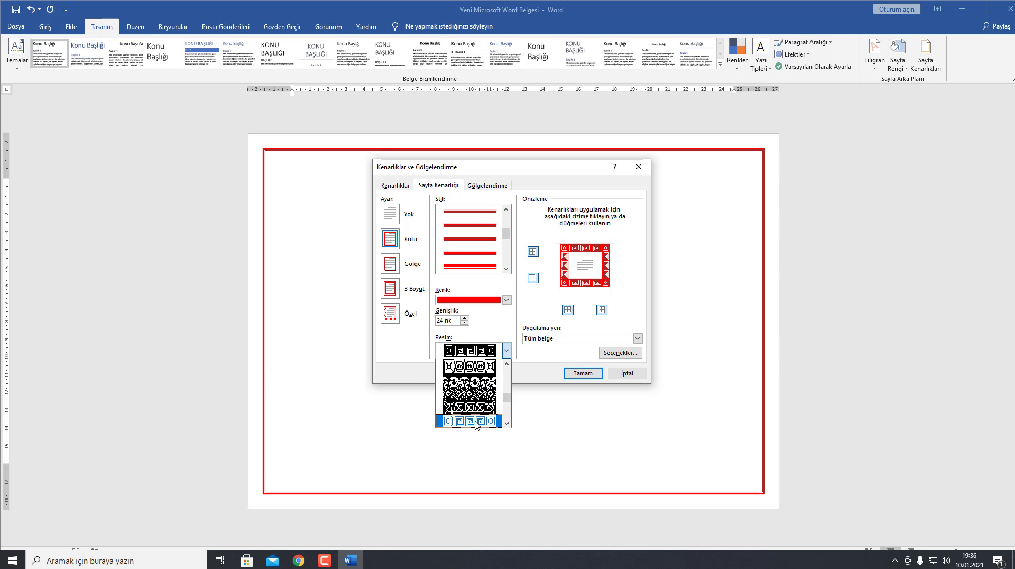
{"action": "left_click", "coordinate": [476, 421]}
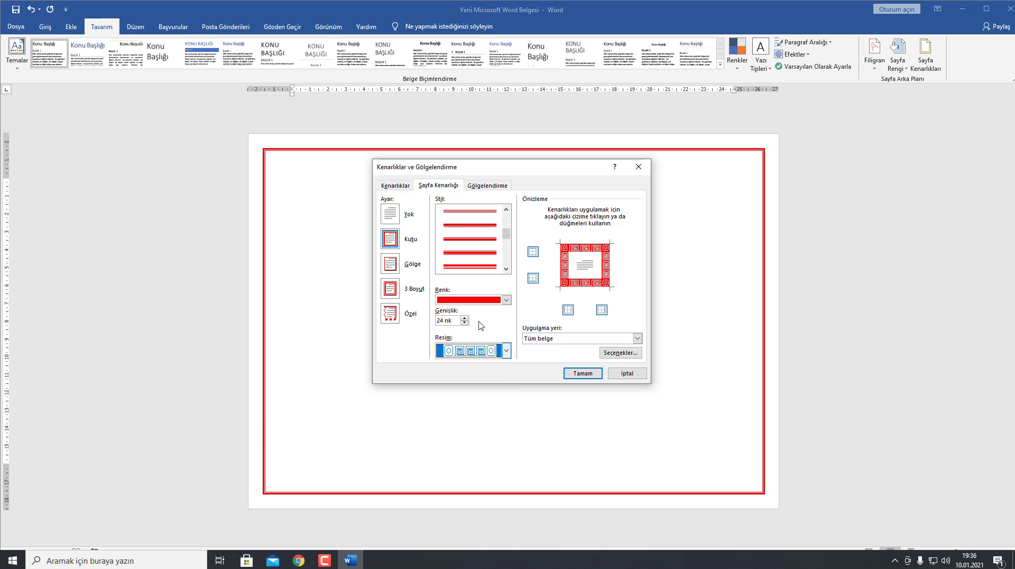
{"action": "left_click", "coordinate": [478, 300]}
{"action": "left_click", "coordinate": [477, 336]}
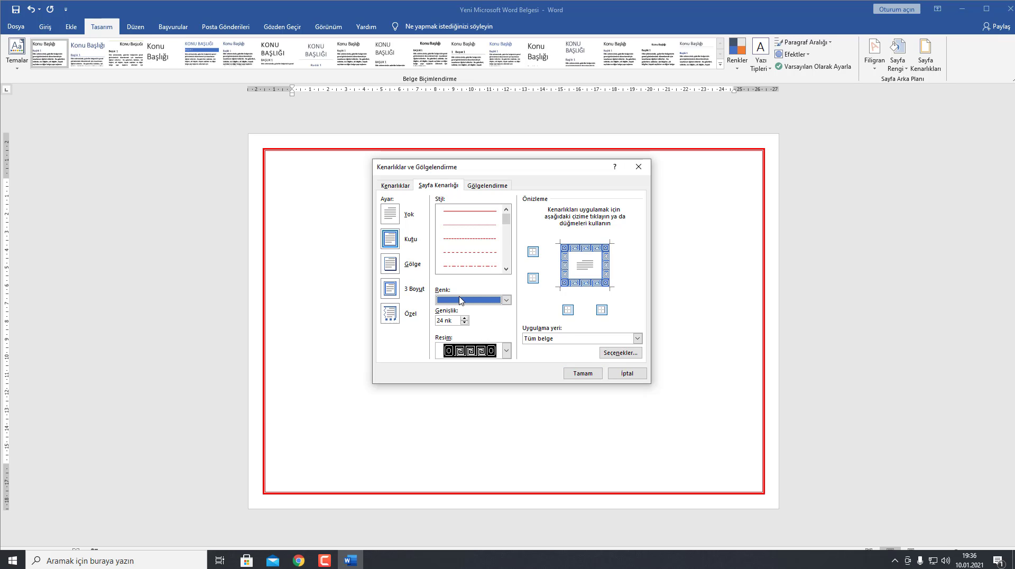
{"action": "left_click", "coordinate": [583, 373]}
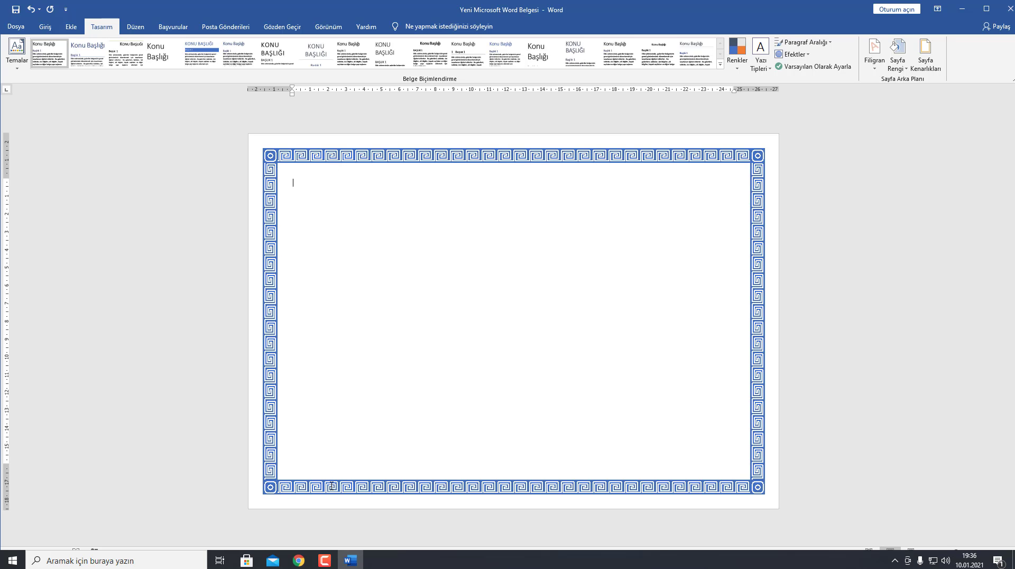
Step: Fill the page background with the Kahverengi mermer (brown marble) texture
{"action": "left_click", "coordinate": [900, 62]}
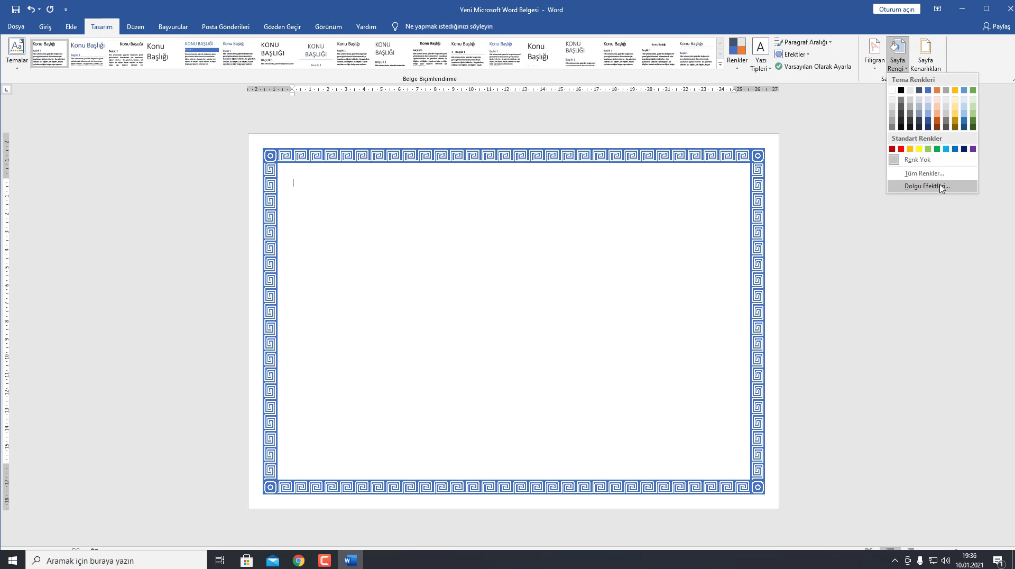
{"action": "left_click", "coordinate": [937, 187]}
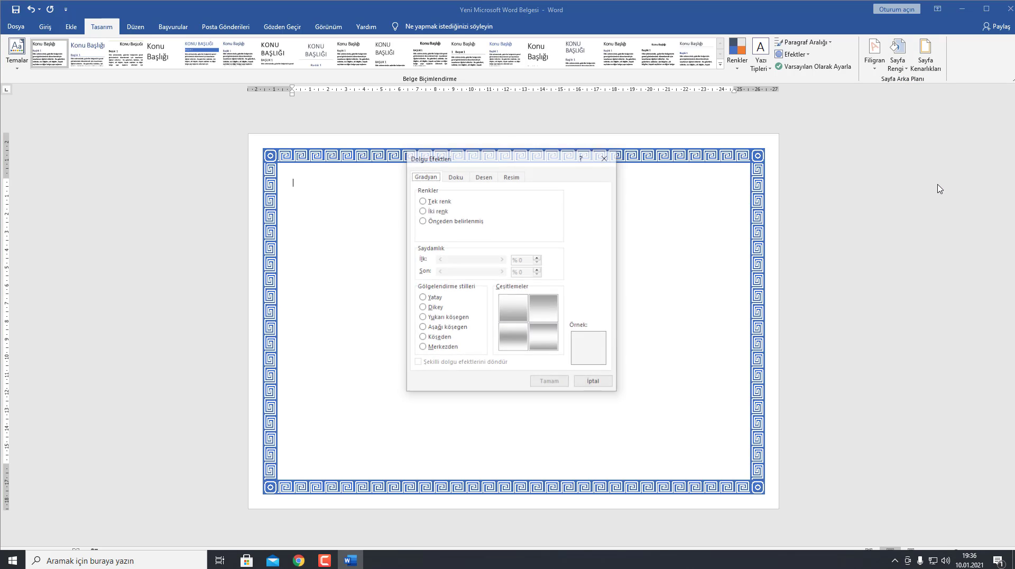
{"action": "left_click", "coordinate": [456, 177]}
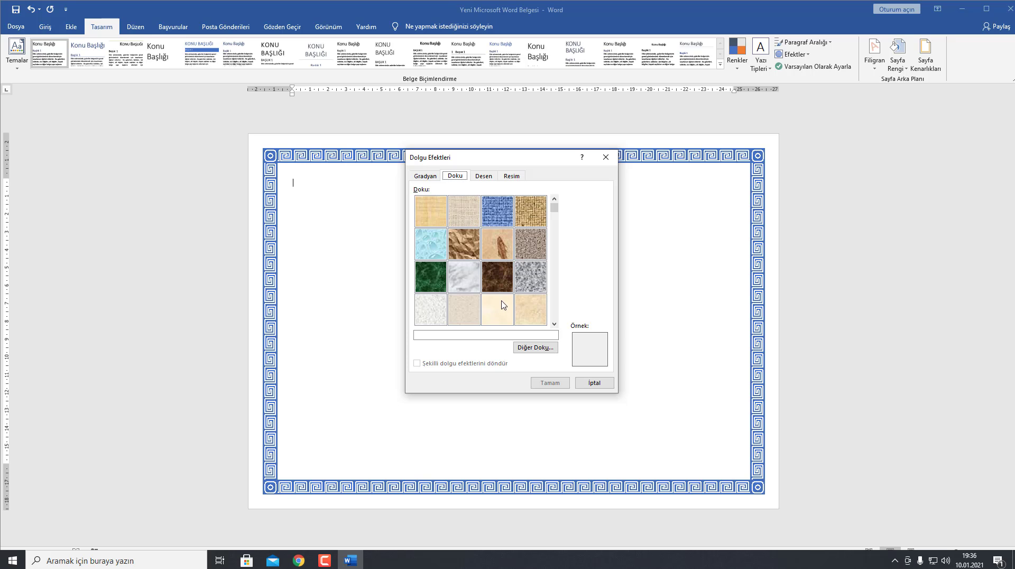
{"action": "left_click", "coordinate": [497, 277]}
{"action": "left_click", "coordinate": [546, 386]}
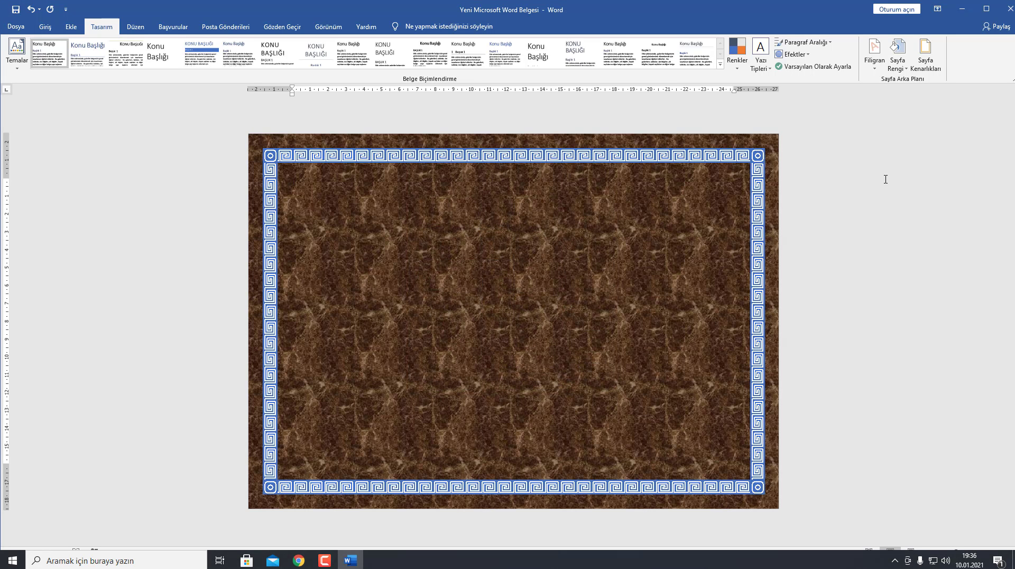
Step: Cancel a picture background fill, then remove the marble background so the page is white
{"action": "left_click", "coordinate": [899, 73]}
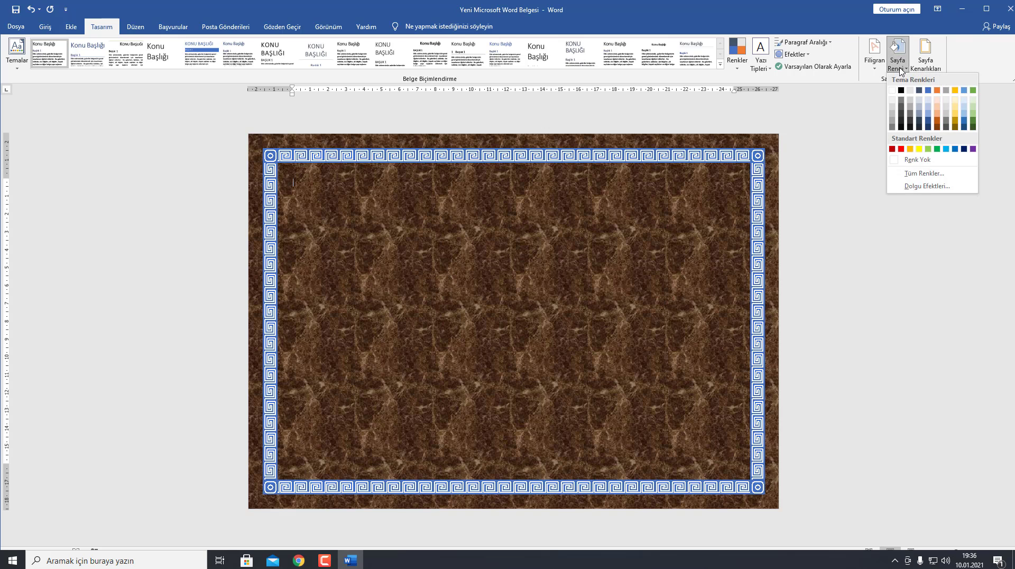
{"action": "left_click", "coordinate": [922, 189]}
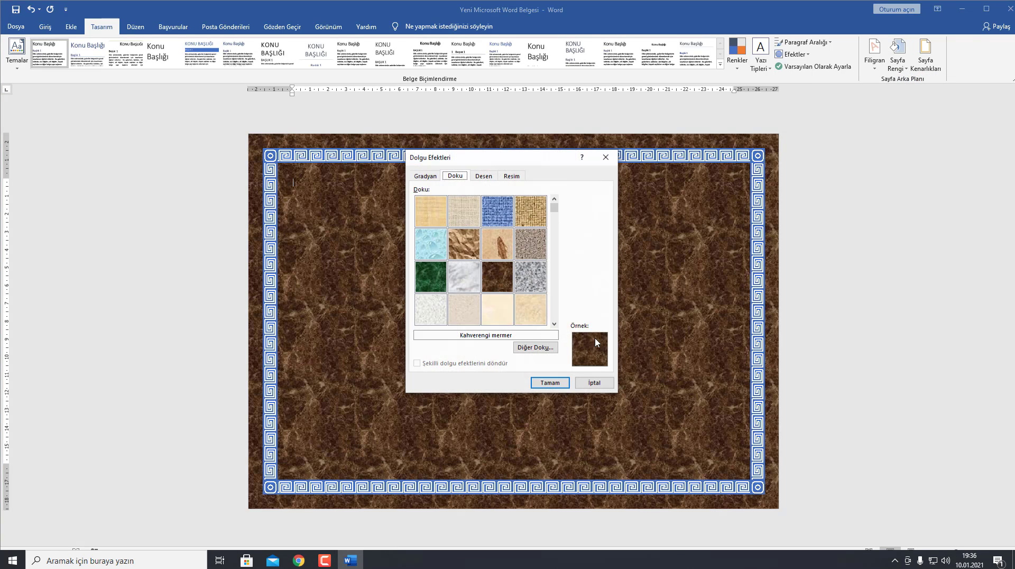
{"action": "left_click", "coordinate": [510, 176]}
{"action": "left_click", "coordinate": [537, 303]}
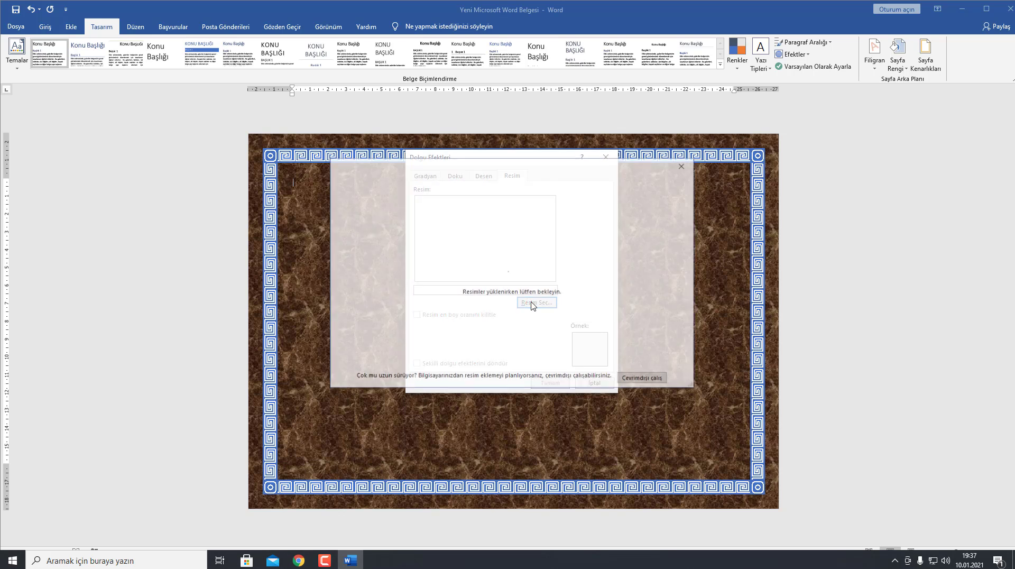
{"action": "left_click", "coordinate": [684, 165]}
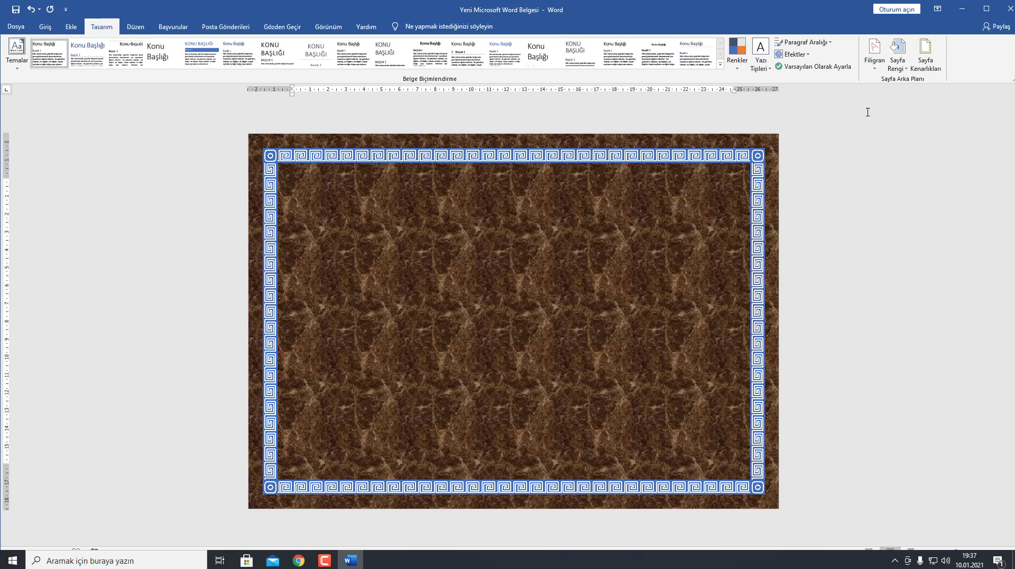
{"action": "left_click", "coordinate": [898, 58]}
{"action": "left_click", "coordinate": [931, 155]}
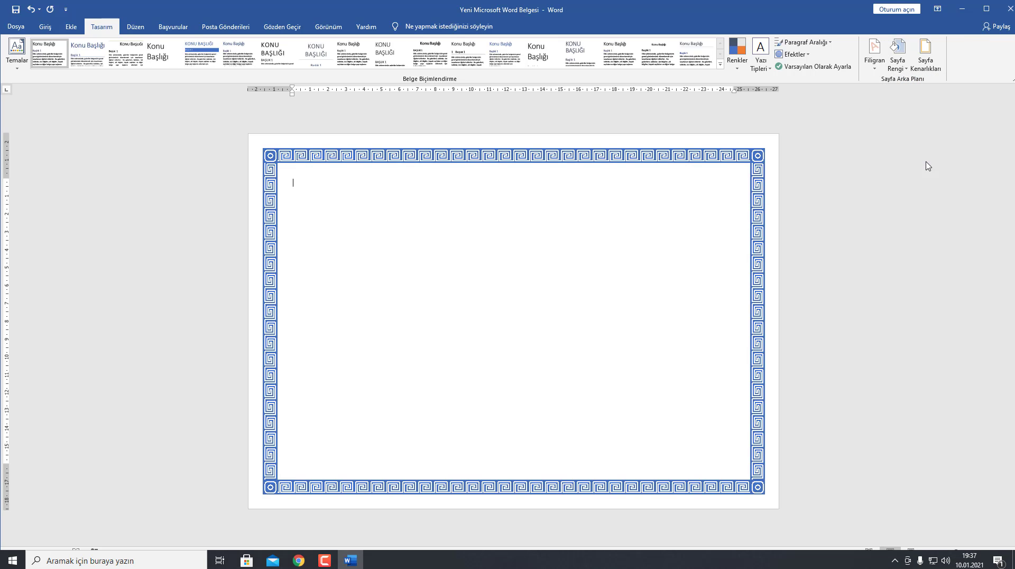
Step: Add the first Resim-2 image from the Desktop as a custom picture watermark
{"action": "left_click", "coordinate": [875, 52]}
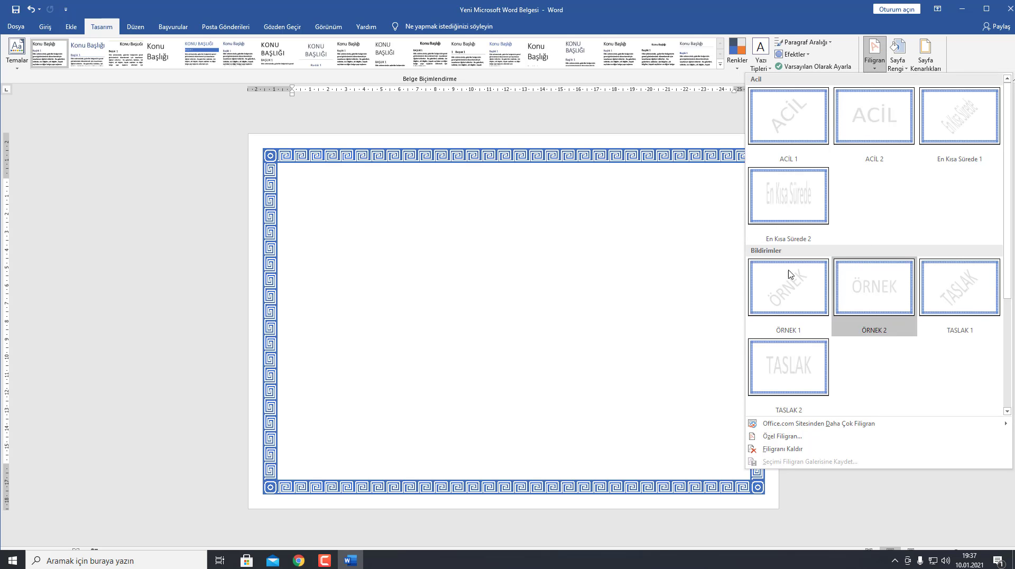
{"action": "left_click", "coordinate": [786, 438]}
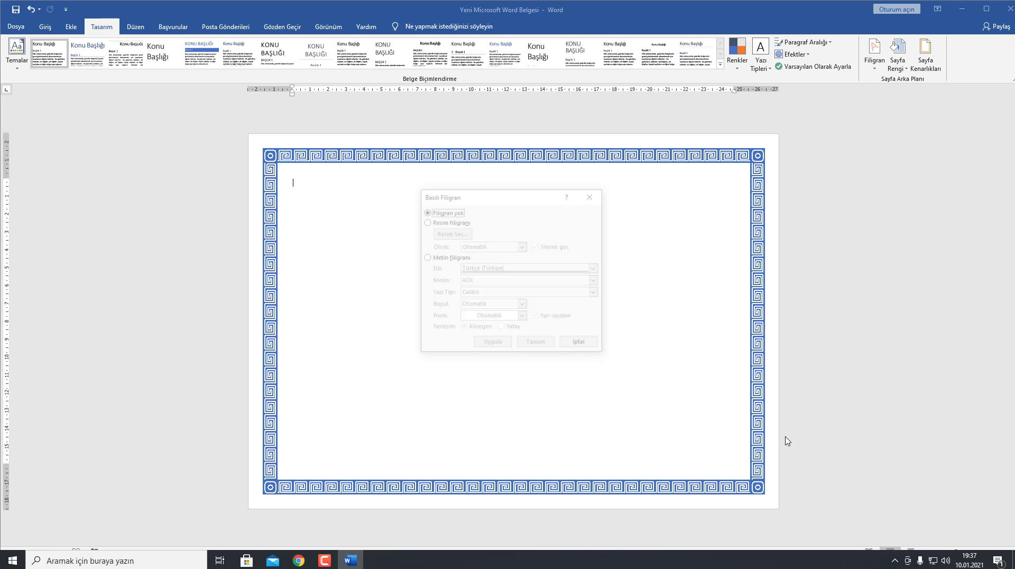
{"action": "left_click", "coordinate": [439, 223]}
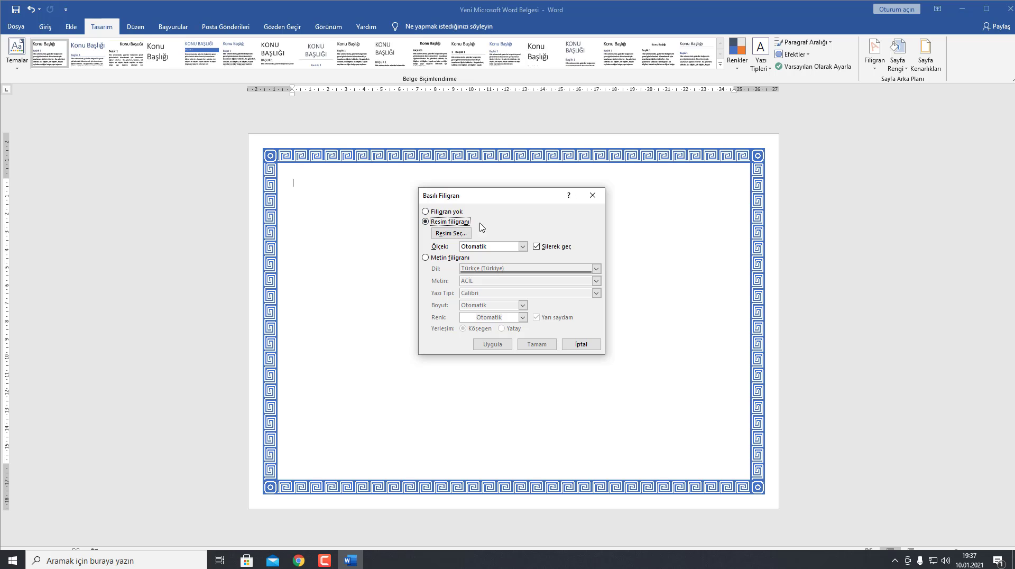
{"action": "left_click", "coordinate": [449, 236]}
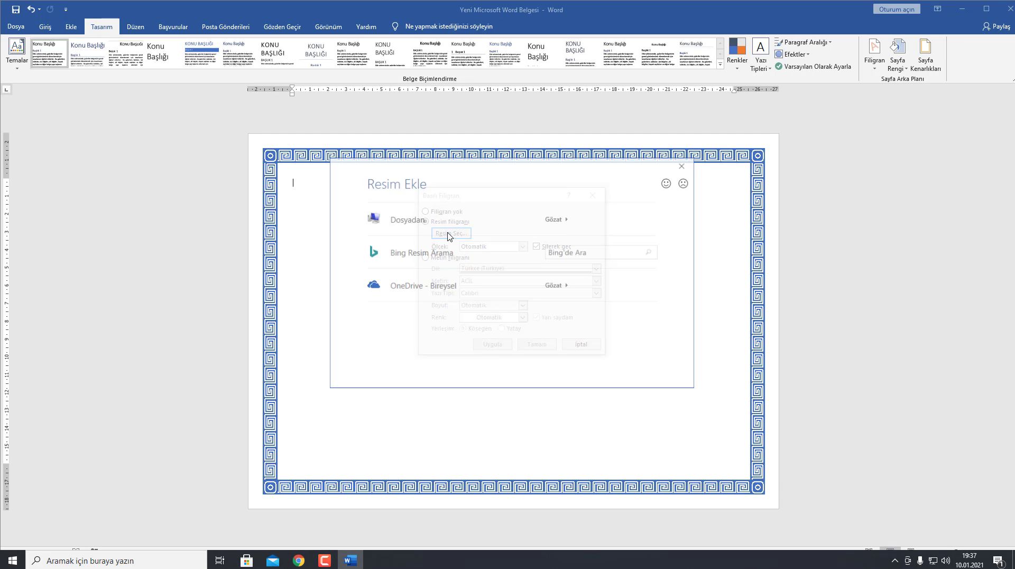
{"action": "left_click", "coordinate": [407, 223]}
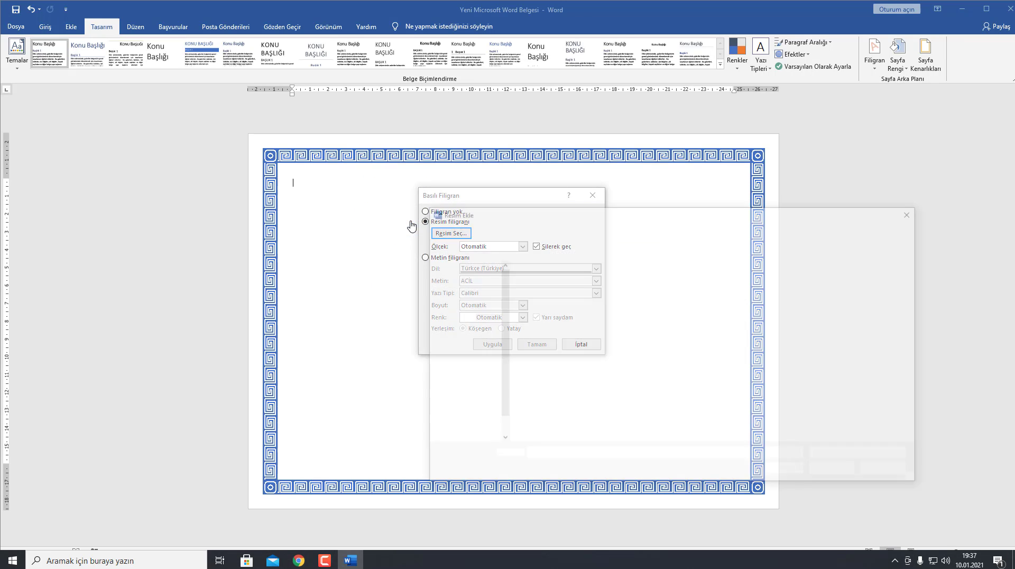
{"action": "left_click", "coordinate": [465, 371]}
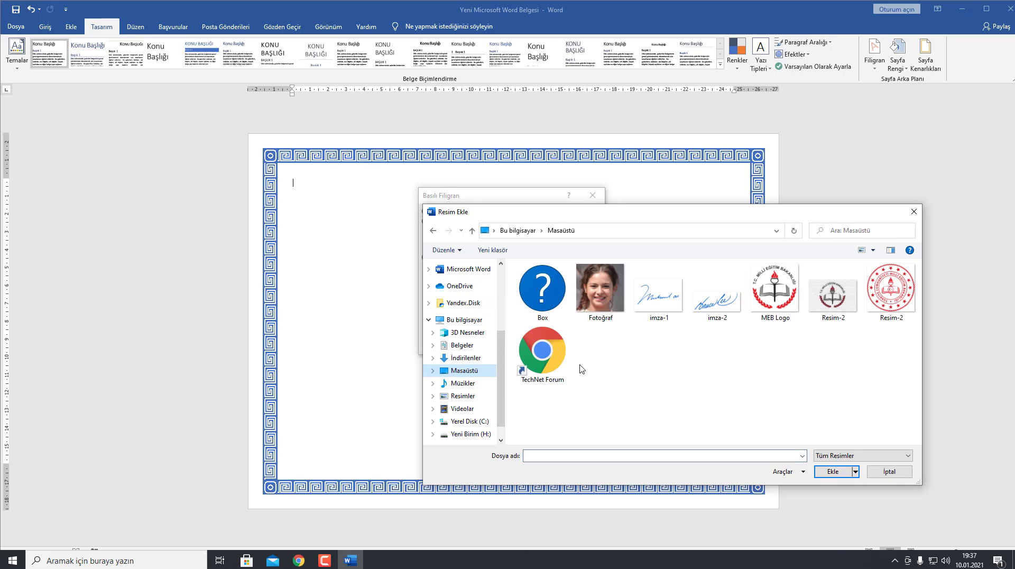
{"action": "left_click", "coordinate": [836, 302]}
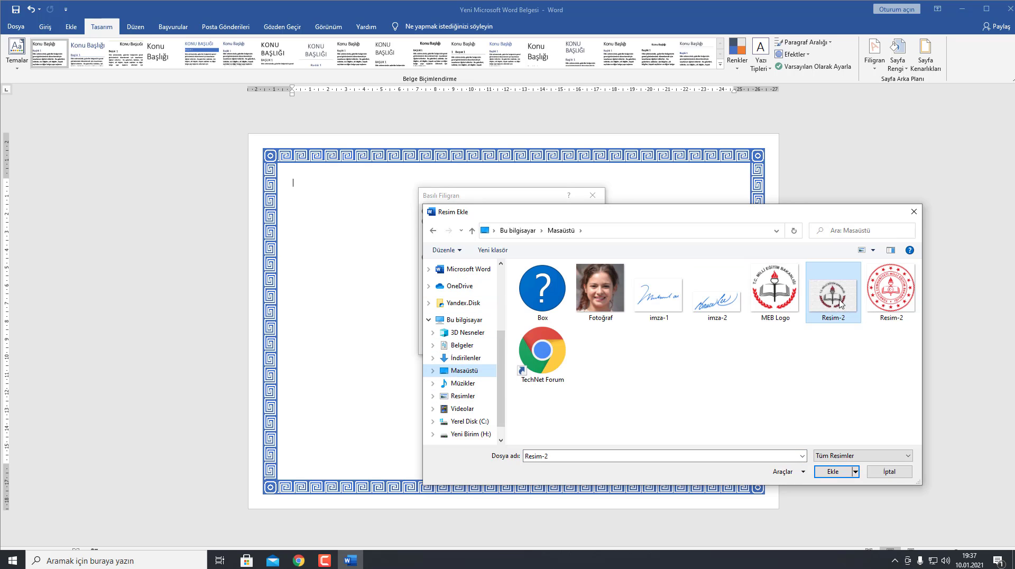
{"action": "double_click", "coordinate": [836, 301]}
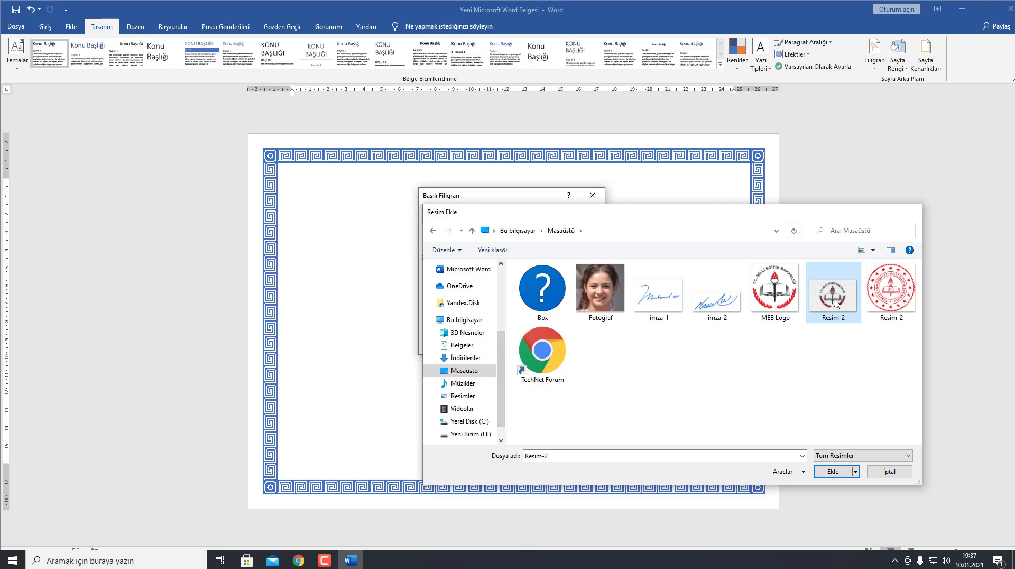
{"action": "left_click", "coordinate": [545, 344]}
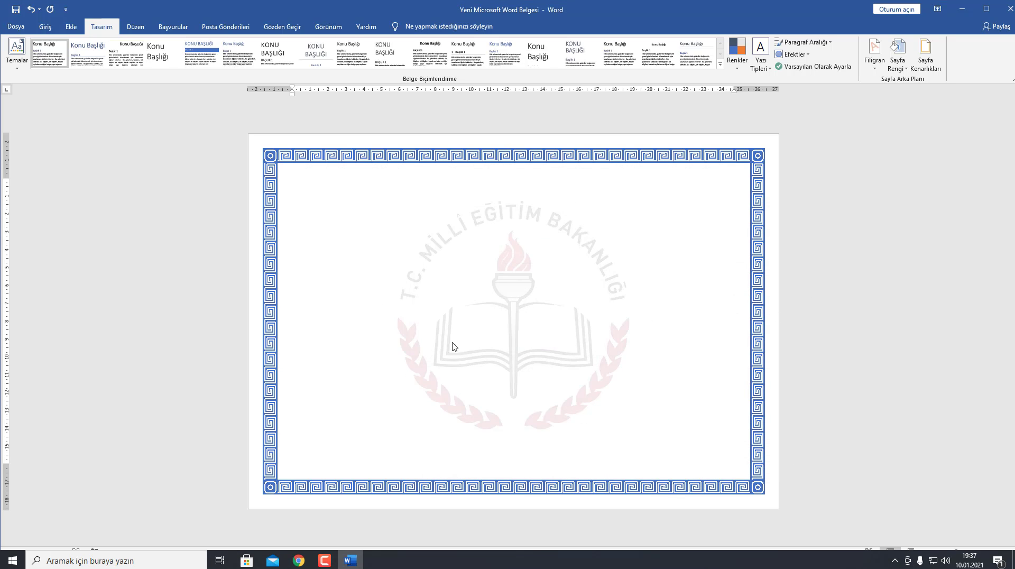
Step: Swap the watermark picture for the round Milli Eğitim Bakanlığı emblem image
{"action": "left_click", "coordinate": [898, 66]}
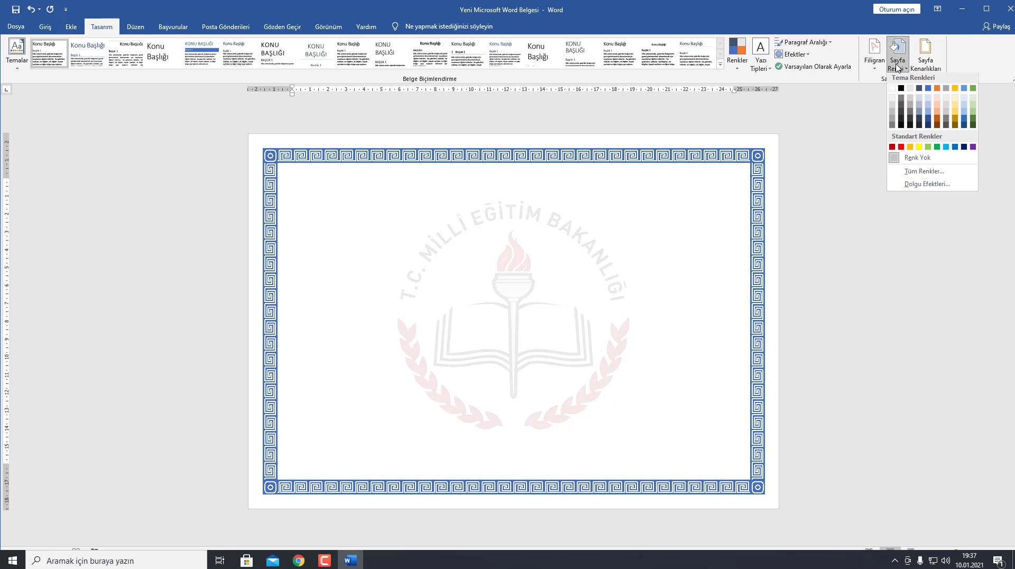
{"action": "left_click", "coordinate": [875, 58]}
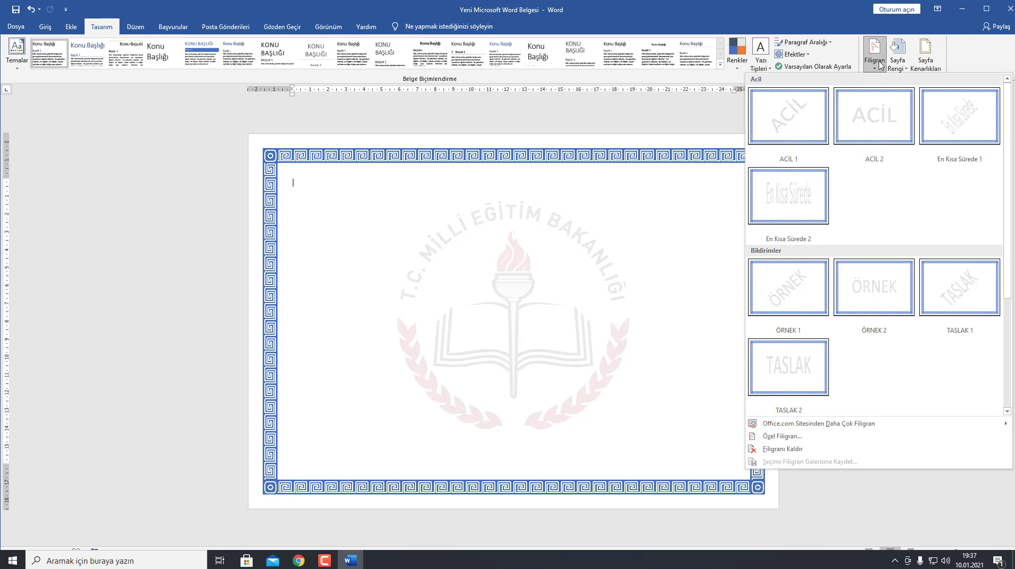
{"action": "left_click", "coordinate": [783, 437]}
{"action": "left_click", "coordinate": [454, 233]}
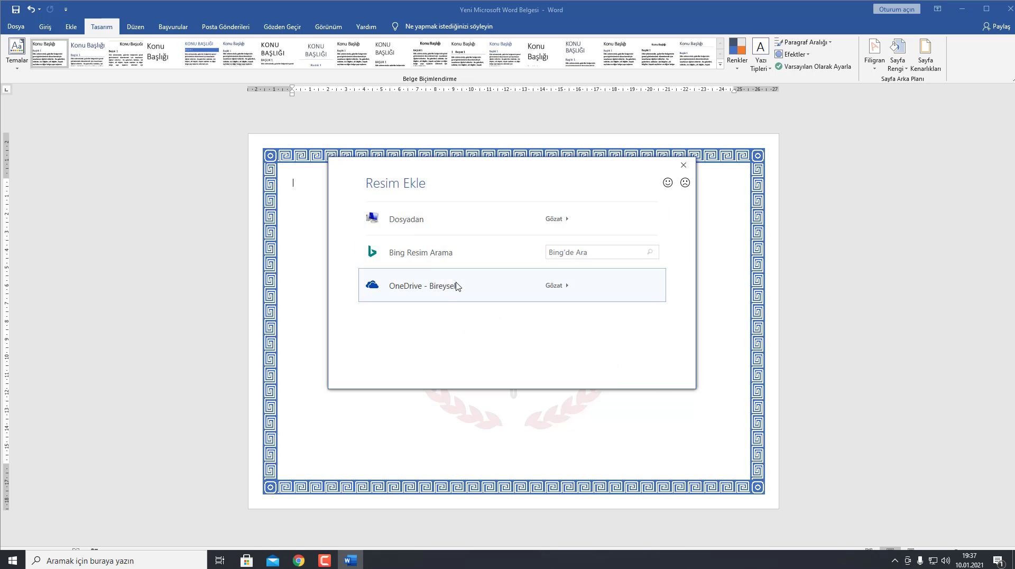
{"action": "left_click", "coordinate": [415, 221]}
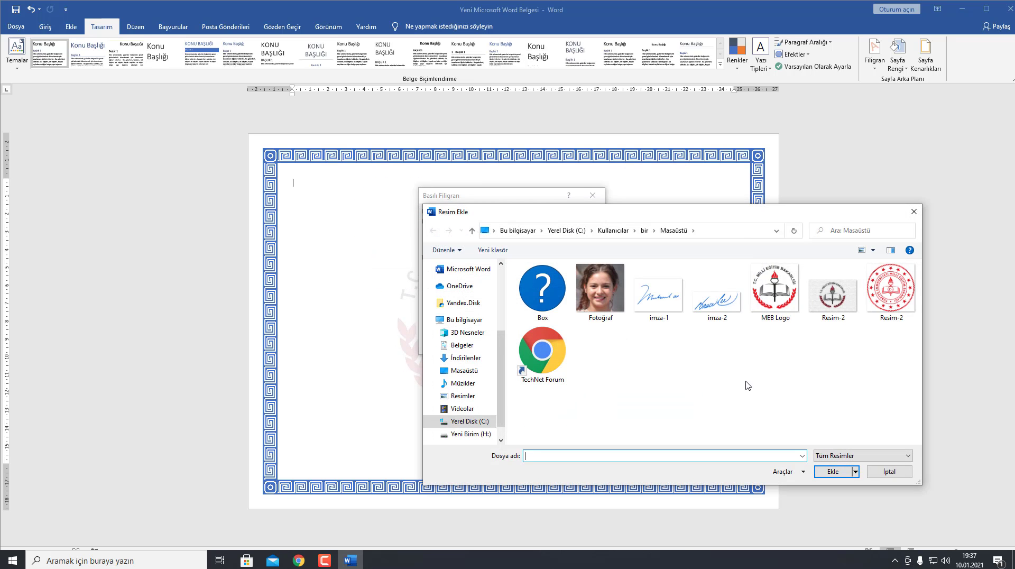
{"action": "left_click", "coordinate": [898, 302]}
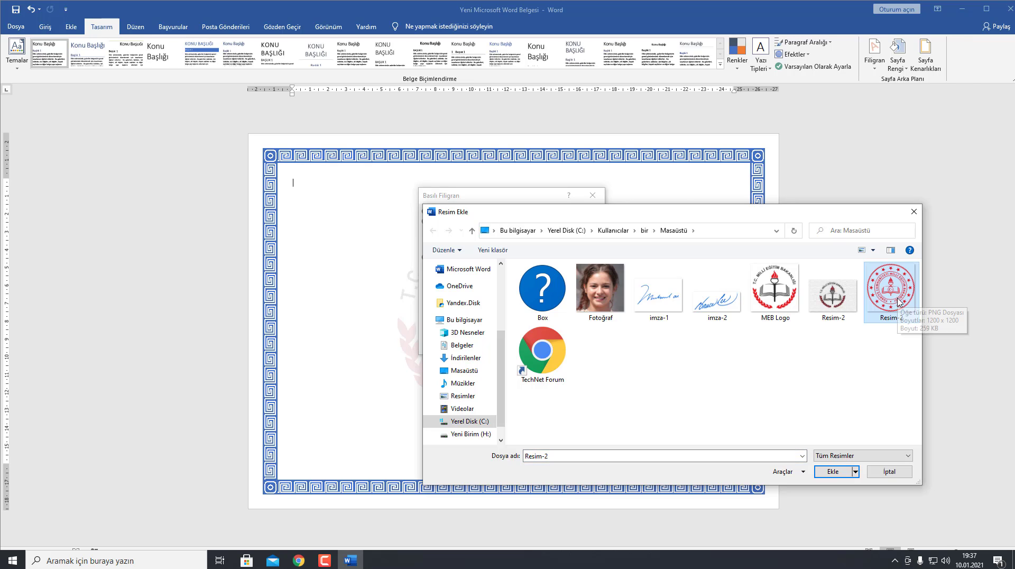
{"action": "double_click", "coordinate": [899, 301]}
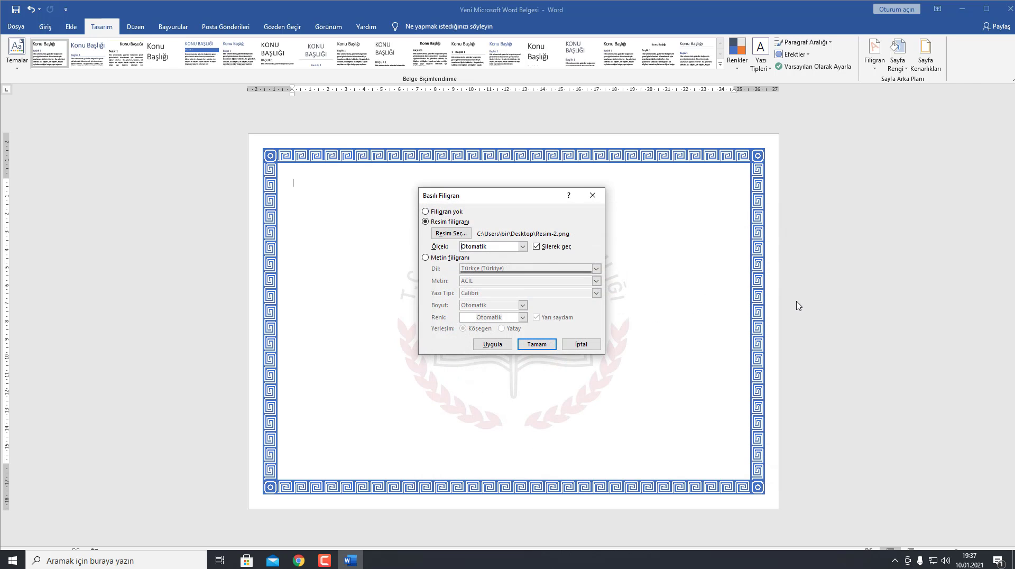
{"action": "left_click", "coordinate": [545, 345]}
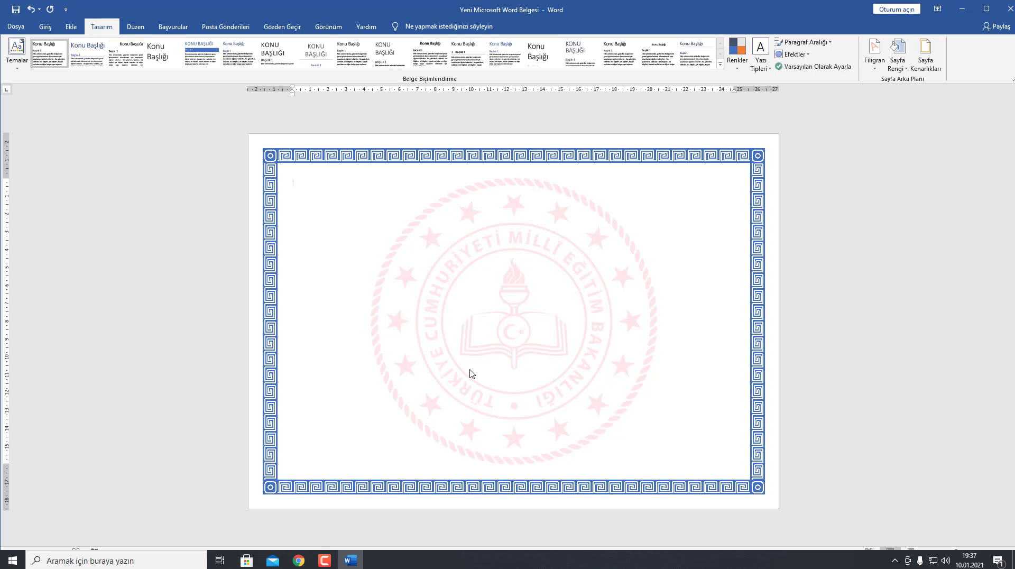
Step: Try a %150 watermark scale, then undo it to keep the original size
{"action": "left_click", "coordinate": [898, 59]}
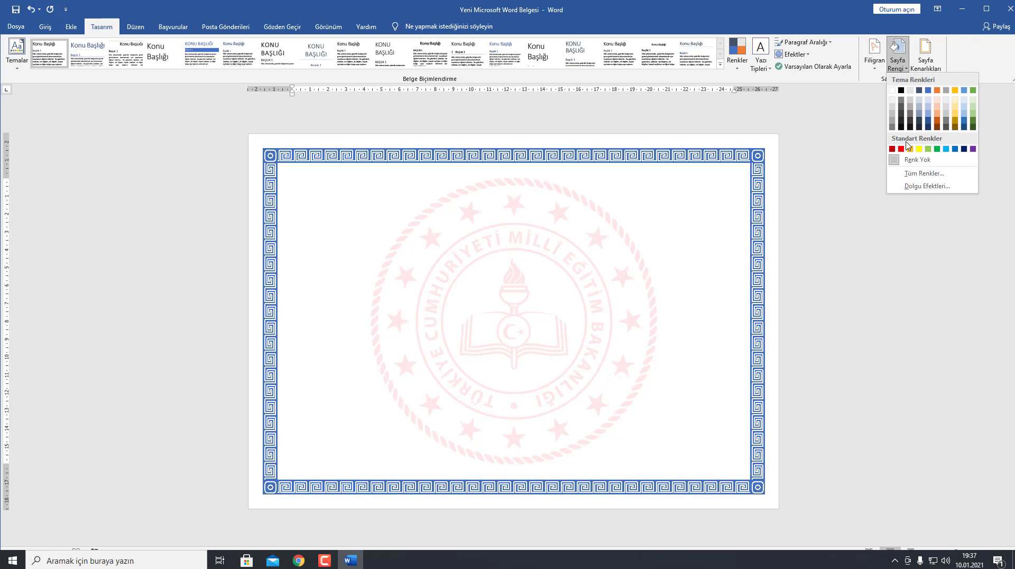
{"action": "left_click", "coordinate": [863, 55]}
{"action": "left_click", "coordinate": [864, 55]}
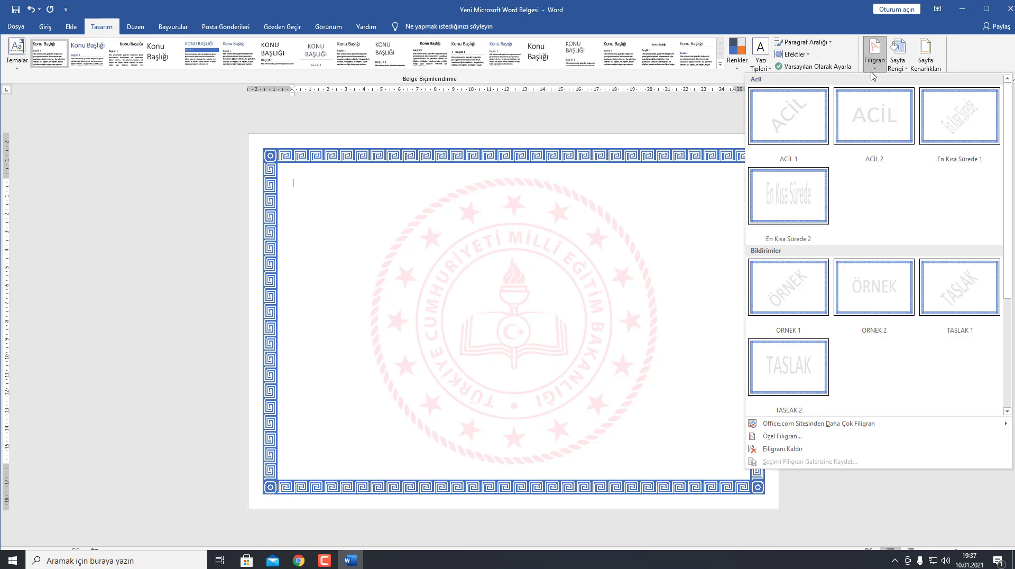
{"action": "left_click", "coordinate": [756, 433]}
{"action": "left_click", "coordinate": [491, 247]}
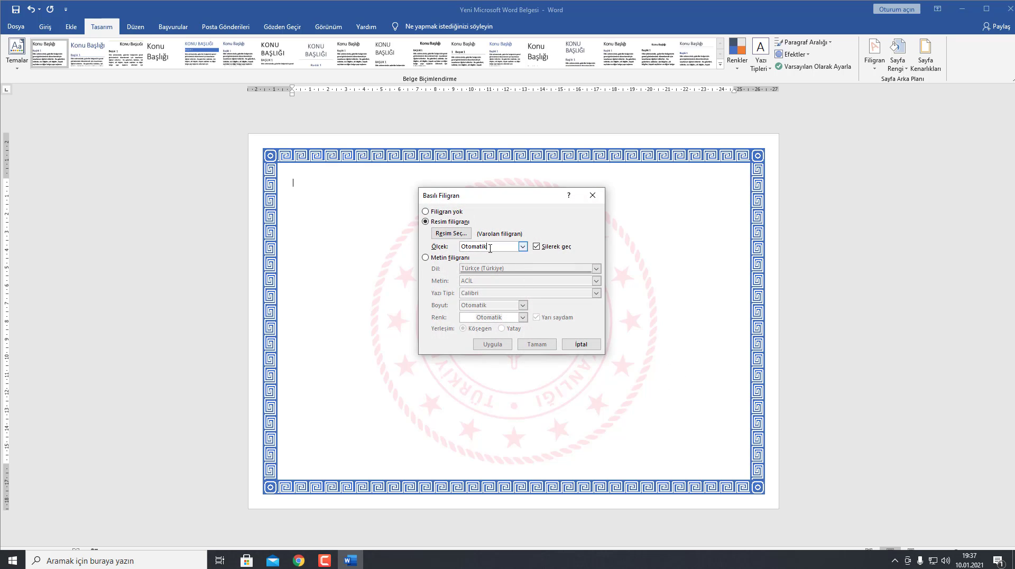
{"action": "left_click", "coordinate": [523, 248]}
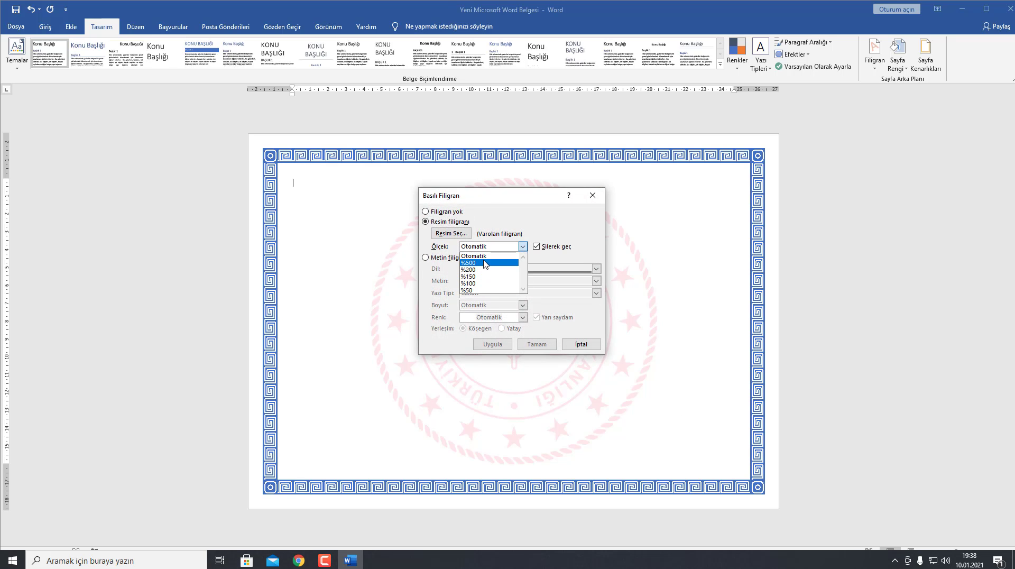
{"action": "left_click", "coordinate": [483, 282]}
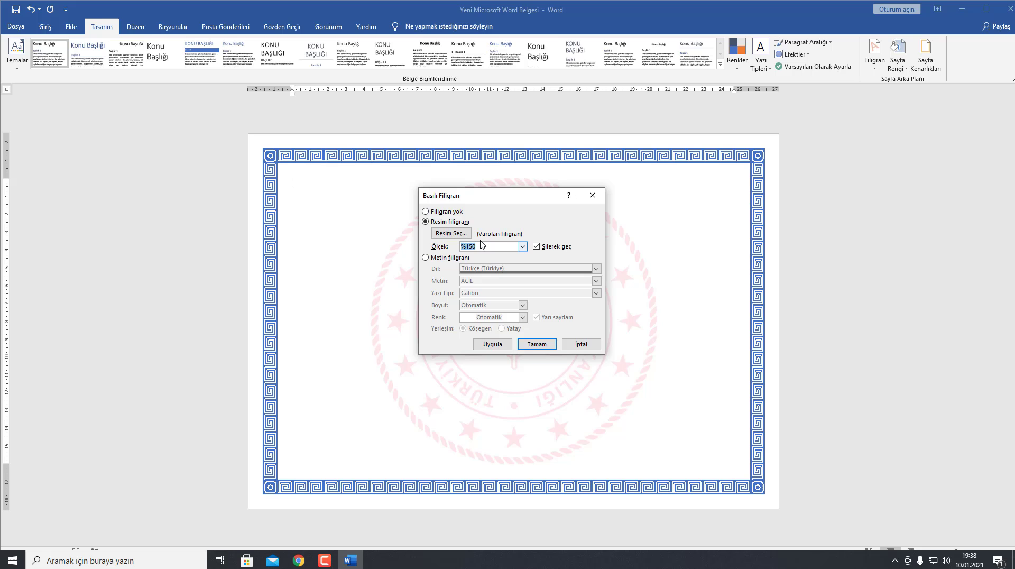
{"action": "left_click", "coordinate": [537, 345]}
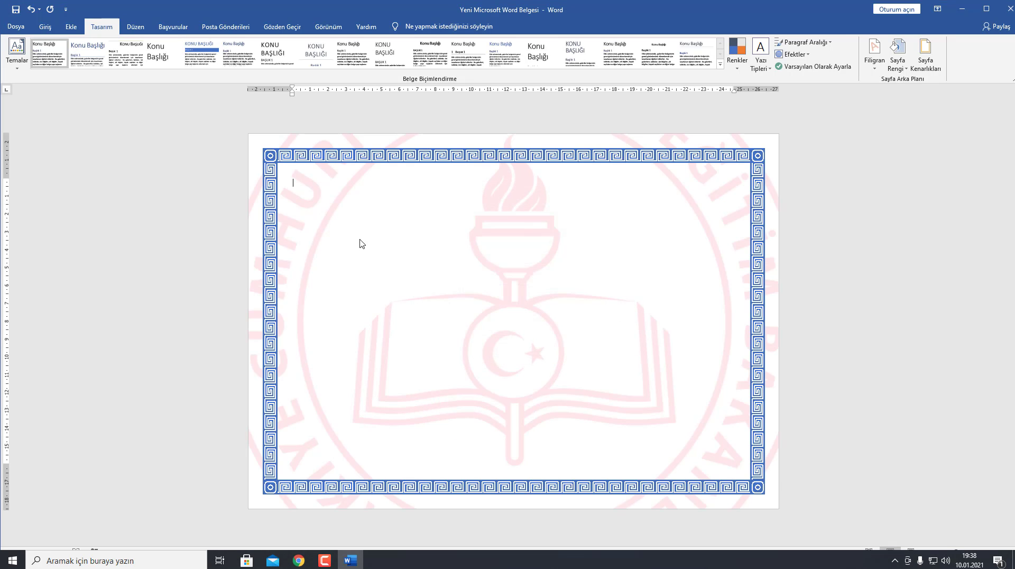
{"action": "key", "text": "ctrl+z"}
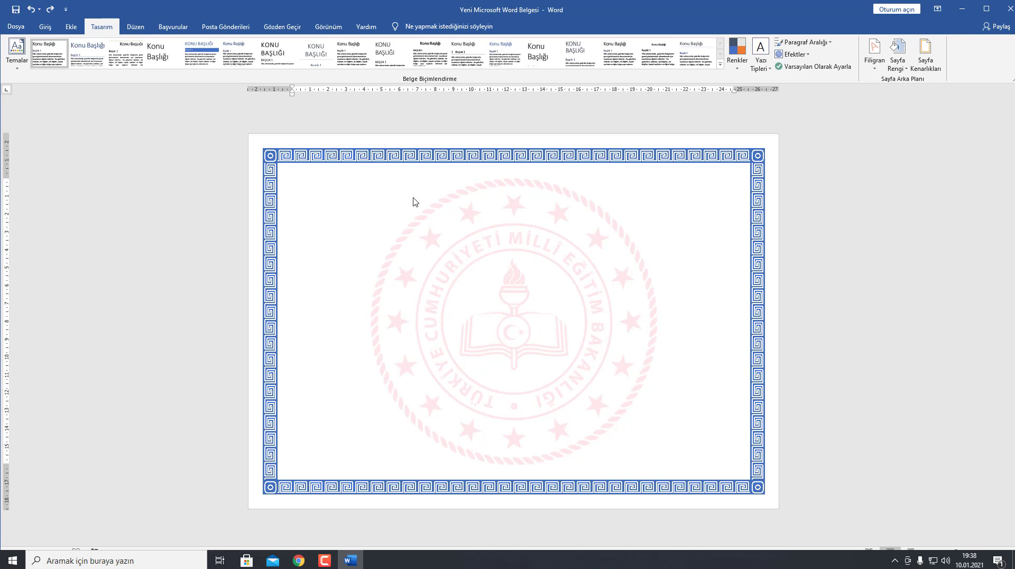
Step: Finish the third line with 've Yaygın Eğitim Genel Müdürlüğü' and centre all three heading lines
{"action": "left_click", "coordinate": [45, 27]}
{"action": "type", "text": "Çıraklık"}
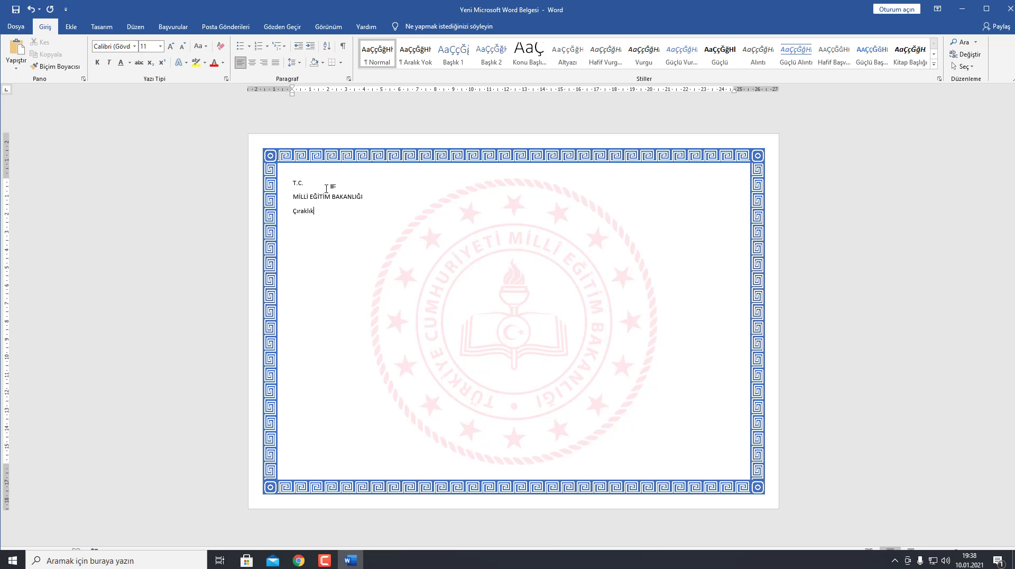
{"action": "type", "text": "ve Yaygı"}
{"action": "type", "text": "n Eğitim Genel Müdürlüğü"}
{"action": "left_click_drag", "start_coordinate": [444, 220], "coordinate": [286, 182]}
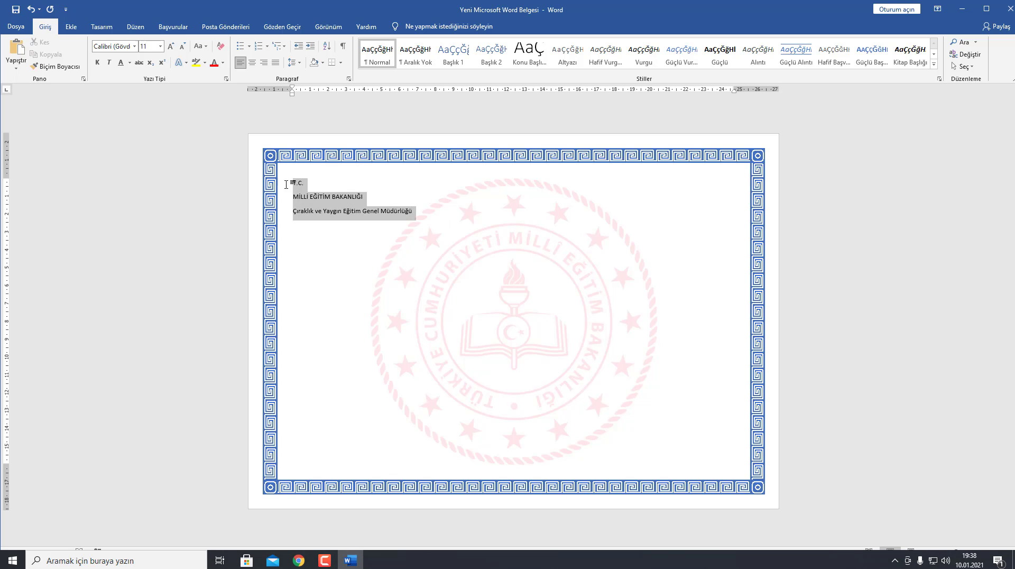
{"action": "left_click", "coordinate": [253, 62]}
Step: Make the heading lines 20 pt bold and remove the space after each paragraph
{"action": "left_click", "coordinate": [160, 46]}
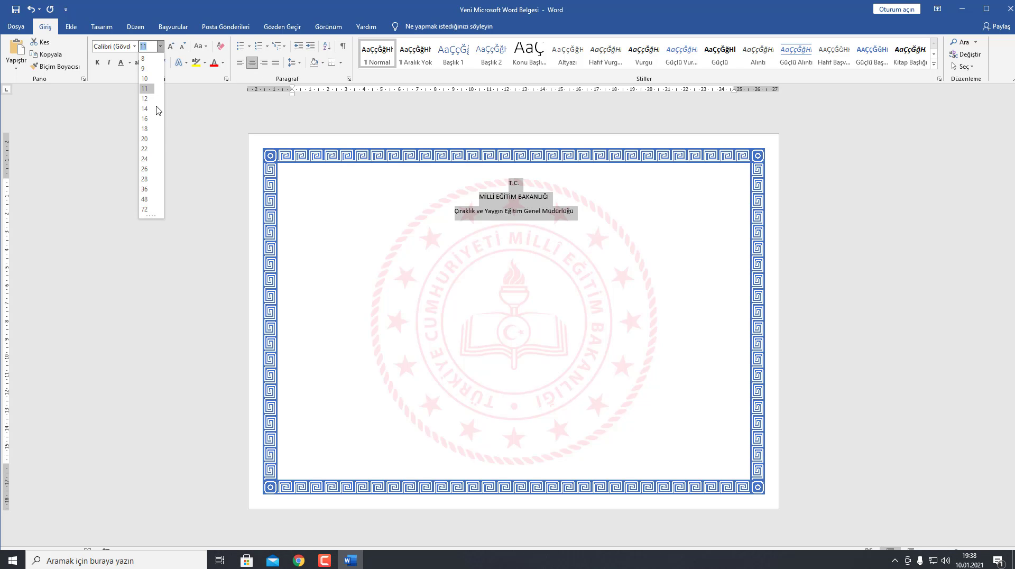
{"action": "left_click", "coordinate": [150, 139]}
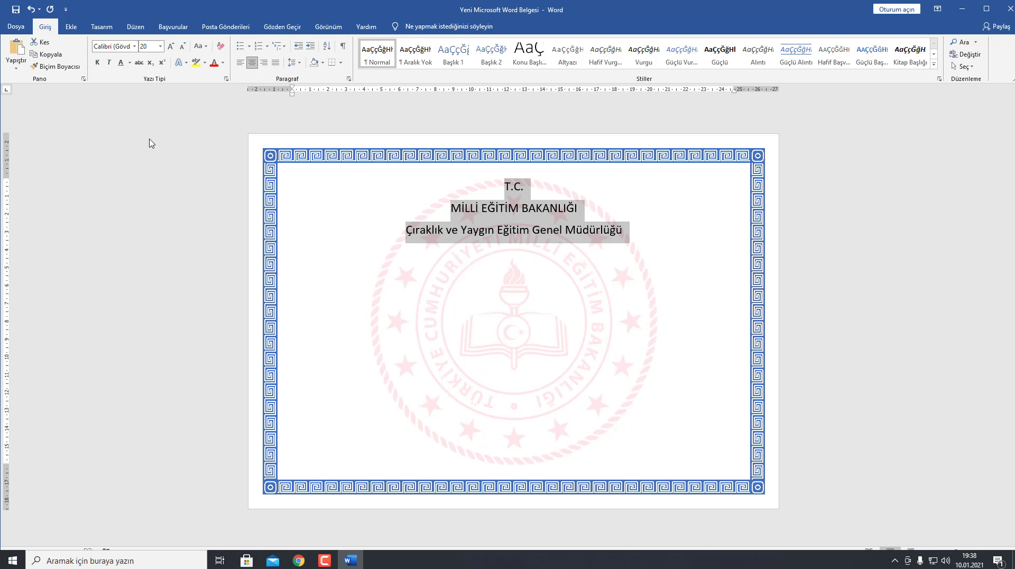
{"action": "left_click", "coordinate": [97, 62]}
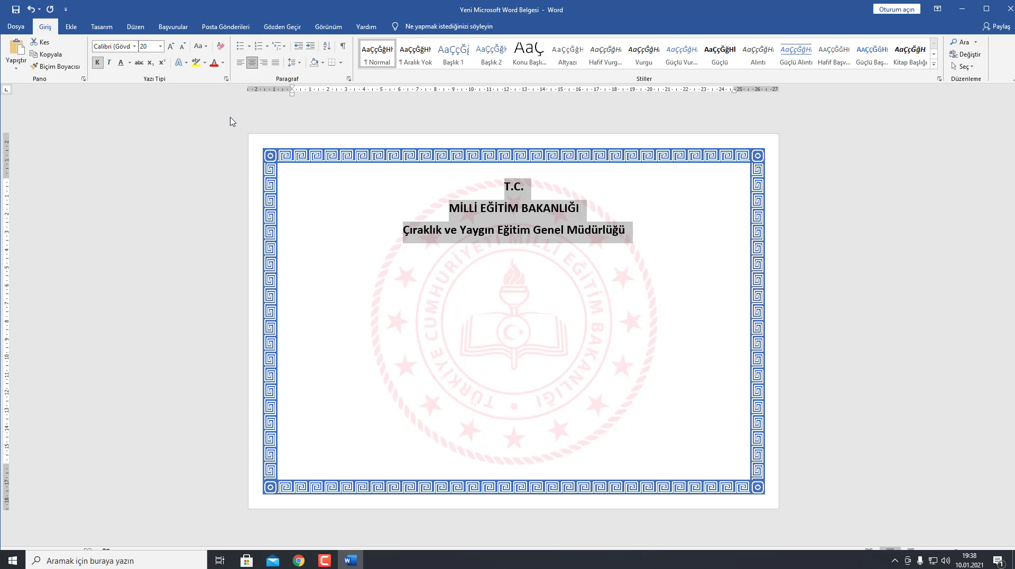
{"action": "scroll", "coordinate": [696, 263], "scroll_direction": "up", "scroll_amount": 1, "text": "ctrl"}
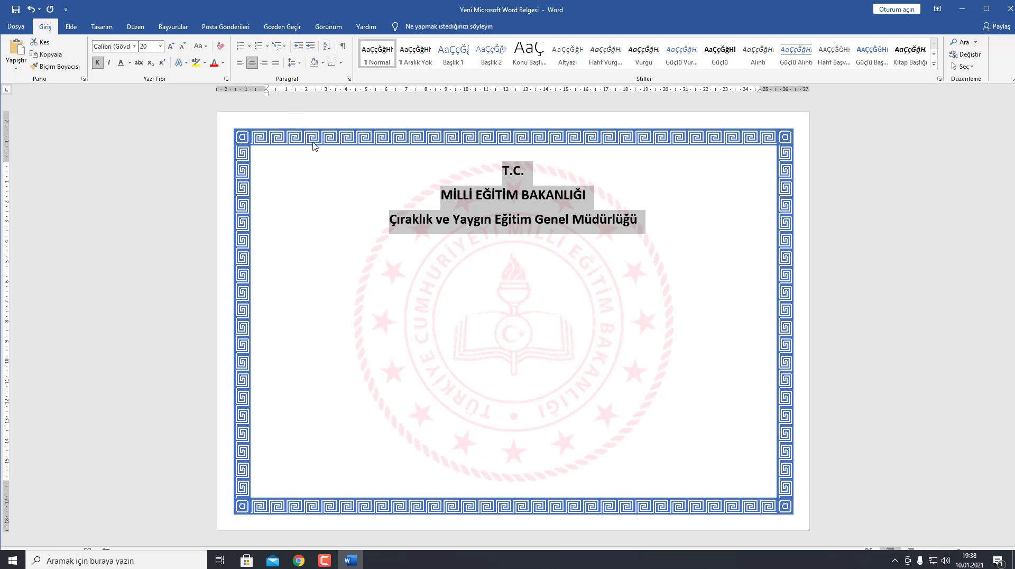
{"action": "left_click", "coordinate": [293, 63]}
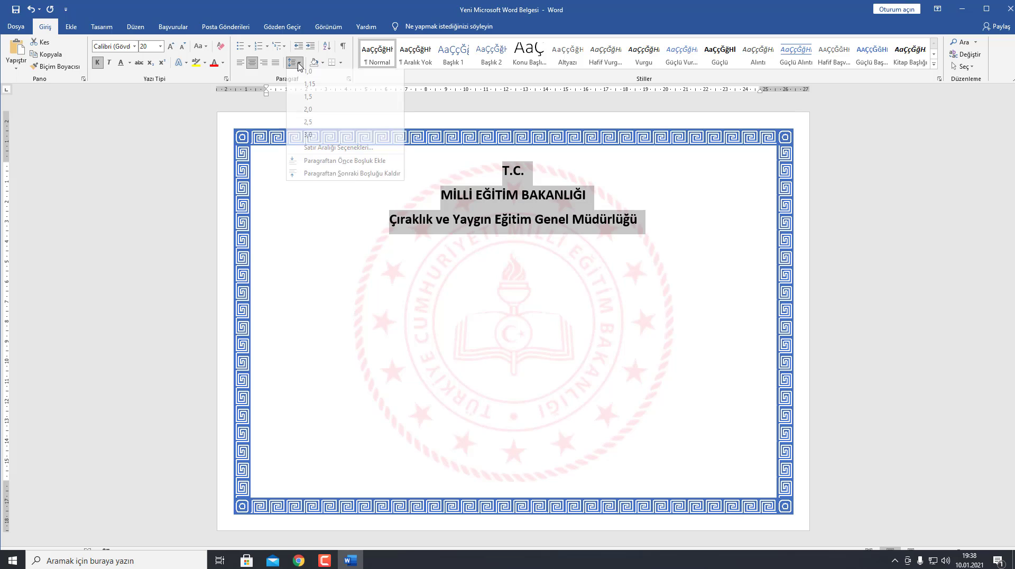
{"action": "left_click", "coordinate": [369, 178]}
{"action": "left_click", "coordinate": [651, 227]}
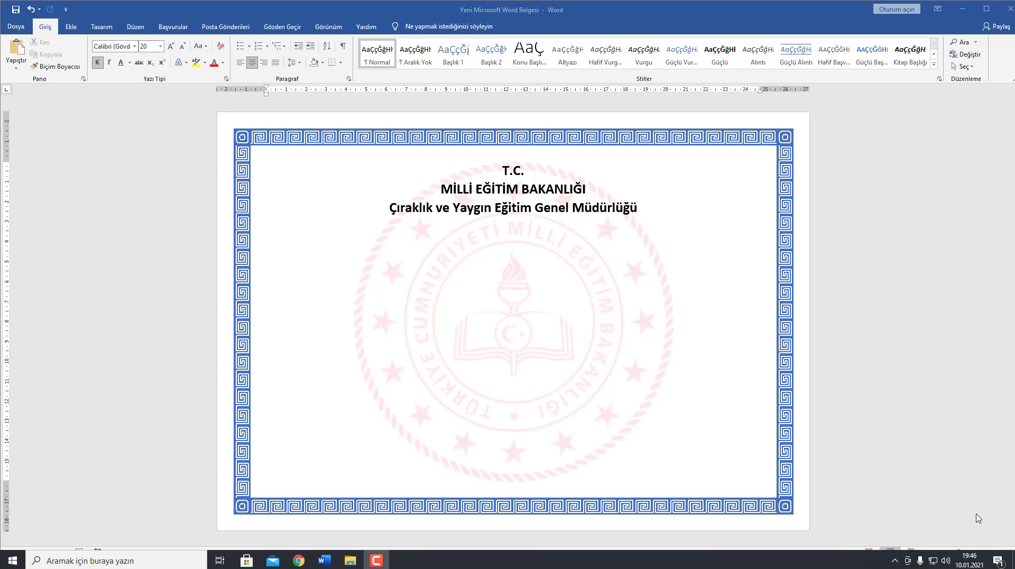
Step: Insert a six-column, two-row table below the heading
{"action": "left_click", "coordinate": [485, 231]}
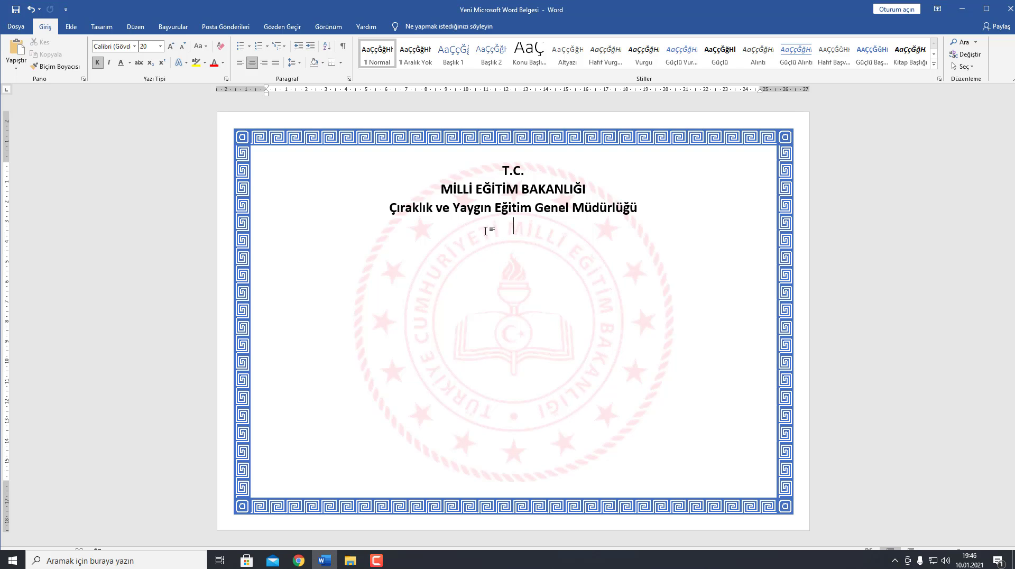
{"action": "left_click", "coordinate": [71, 27]}
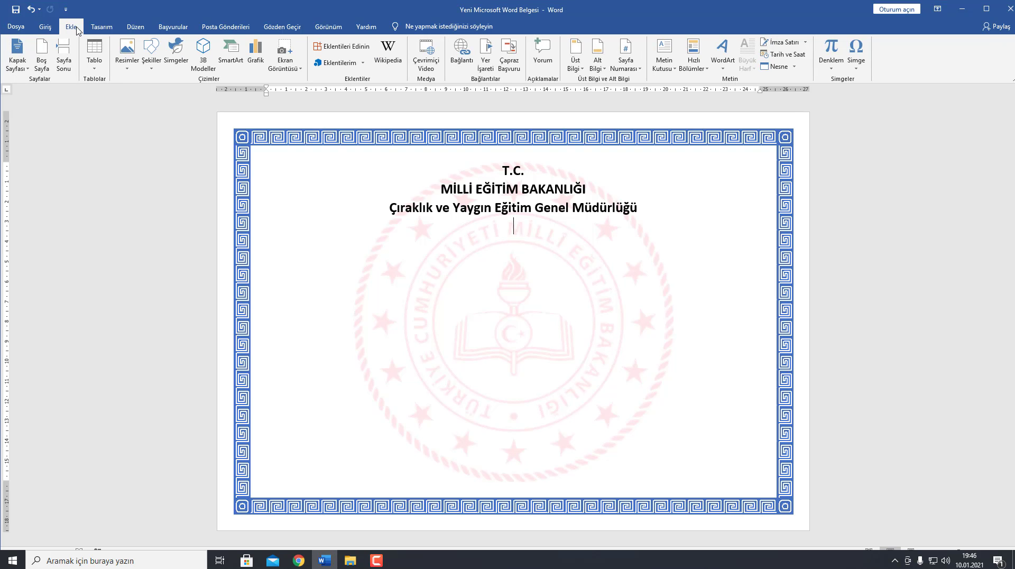
{"action": "left_click", "coordinate": [95, 53]}
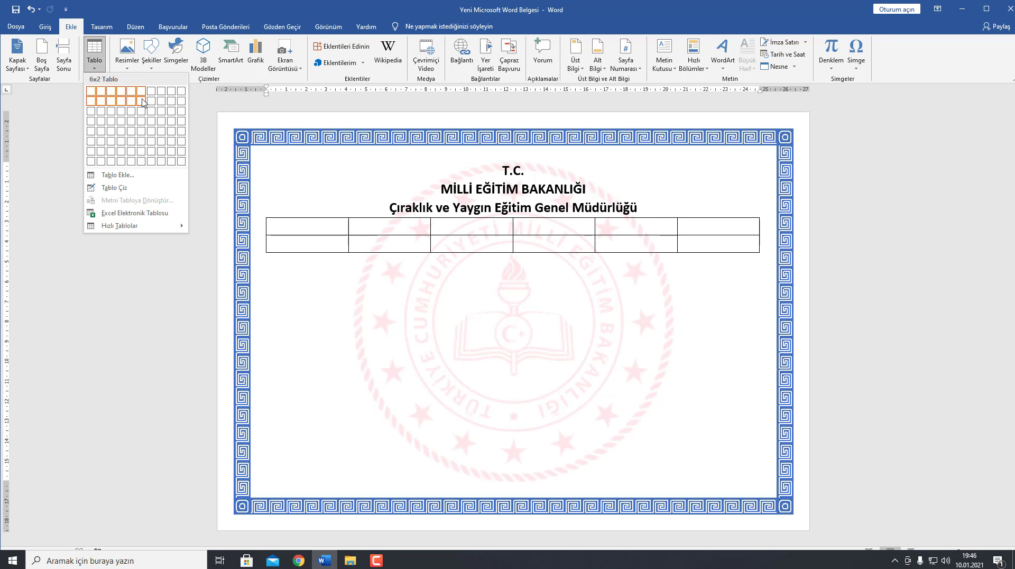
{"action": "left_click", "coordinate": [143, 103]}
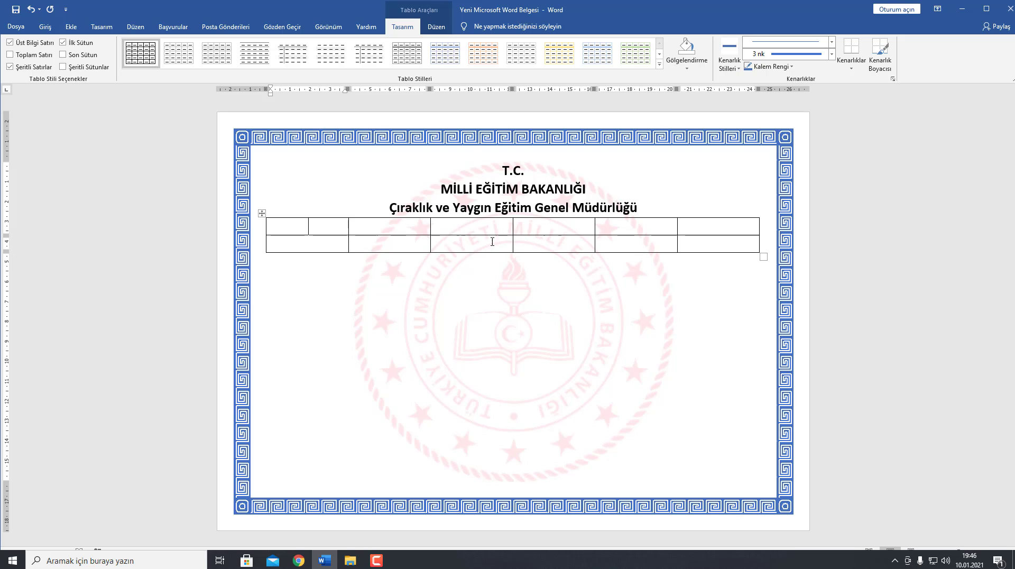
Step: Merge first-row cells two to five and enter 'KURS BİTİRME BELGESİ' in the merged cell
{"action": "left_click_drag", "start_coordinate": [419, 227], "coordinate": [629, 227]}
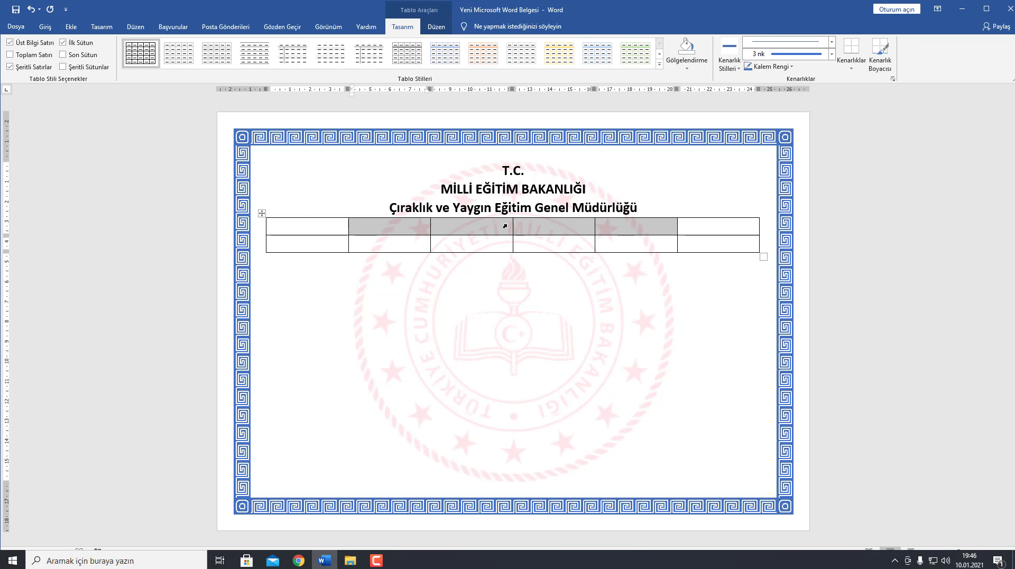
{"action": "left_click_drag", "start_coordinate": [407, 226], "coordinate": [612, 229]}
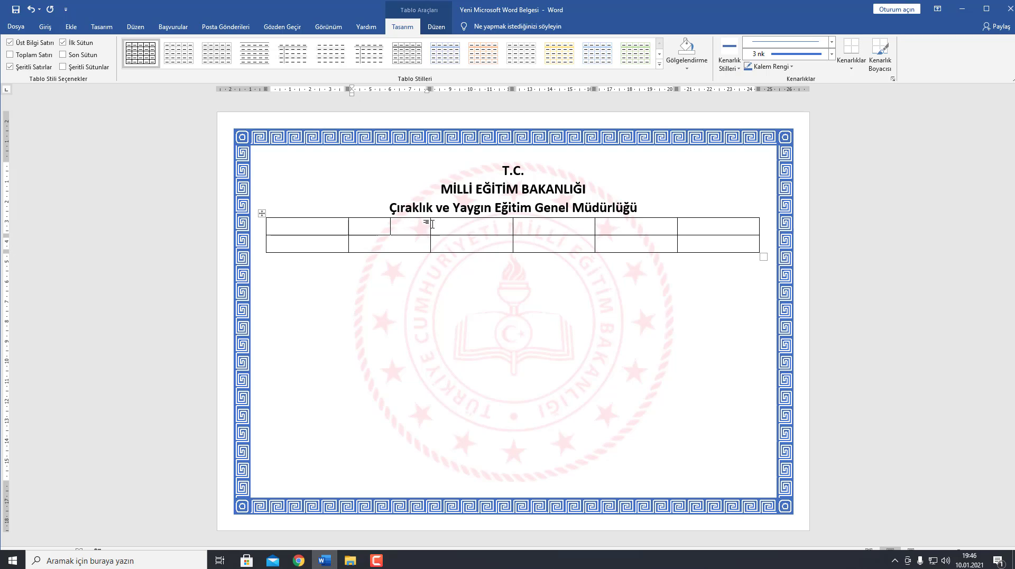
{"action": "right_click", "coordinate": [612, 229]}
{"action": "left_click", "coordinate": [664, 317]}
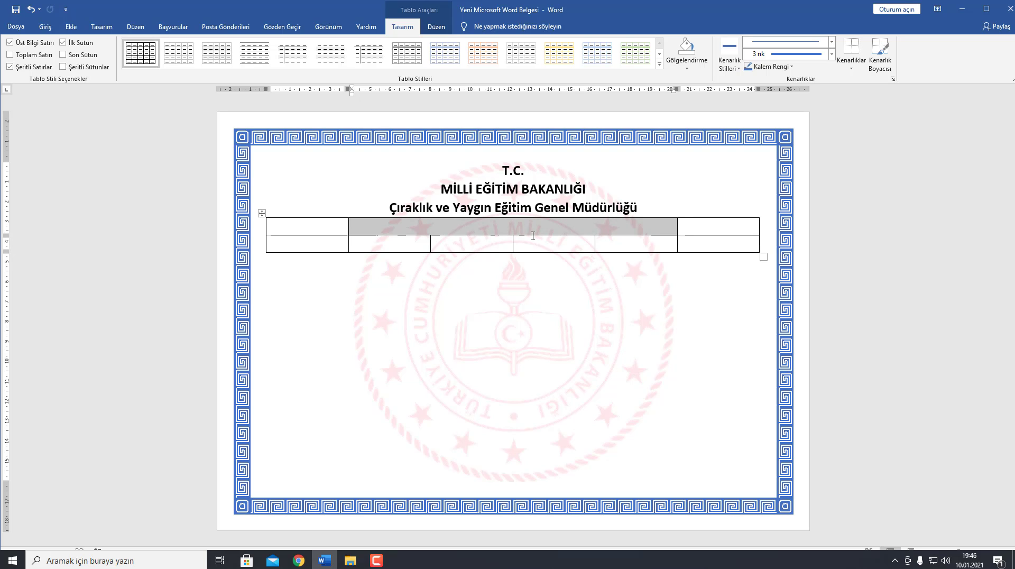
{"action": "left_click", "coordinate": [519, 233]}
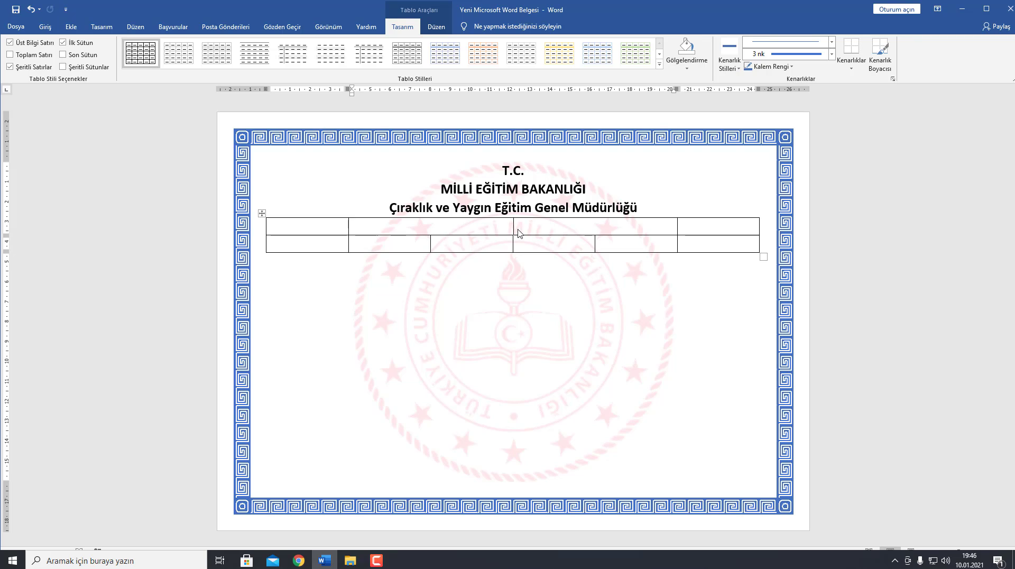
{"action": "type", "text": "KURS Bİ"}
{"action": "type", "text": "TİRME BELGESİ"}
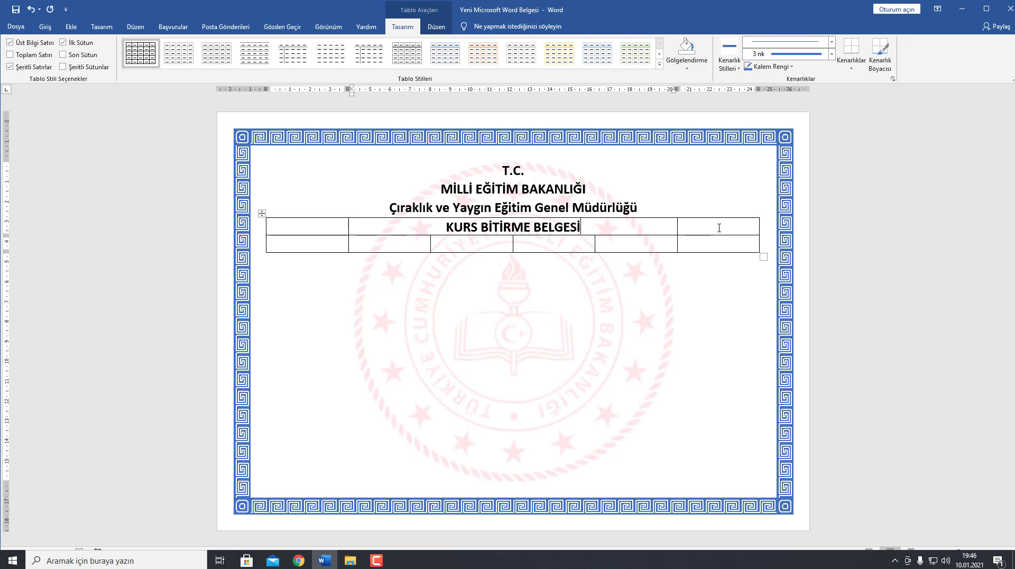
Step: Merge the last column into one tall cell and make the table taller
{"action": "left_click_drag", "start_coordinate": [717, 227], "coordinate": [718, 244]}
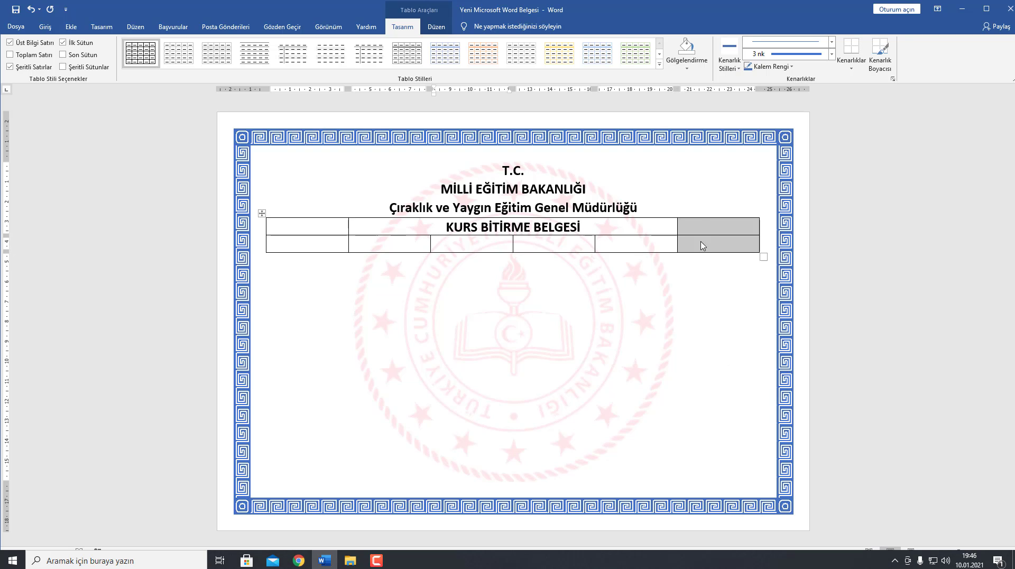
{"action": "right_click", "coordinate": [701, 225]}
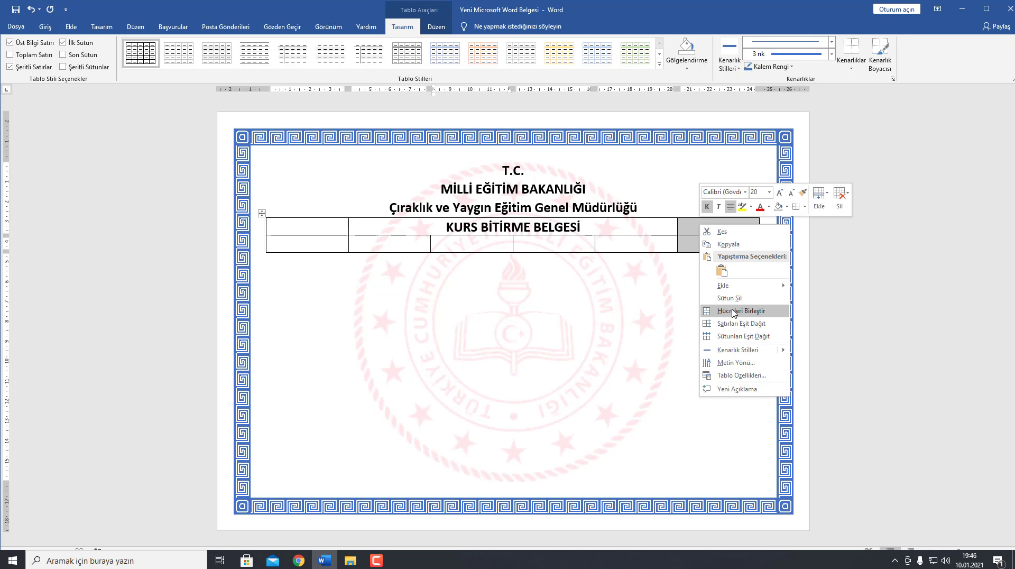
{"action": "left_click", "coordinate": [734, 315]}
{"action": "left_click_drag", "start_coordinate": [762, 256], "coordinate": [761, 305]}
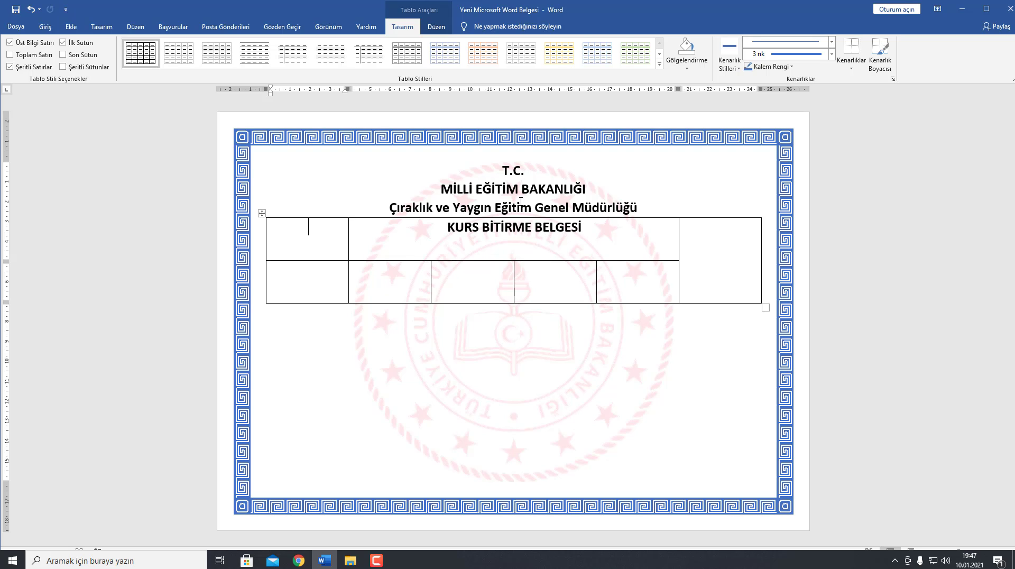
Step: Centre 'KURS BİTİRME BELGESİ' vertically in its cell and slightly enlarge the table
{"action": "left_click_drag", "start_coordinate": [611, 229], "coordinate": [414, 226]}
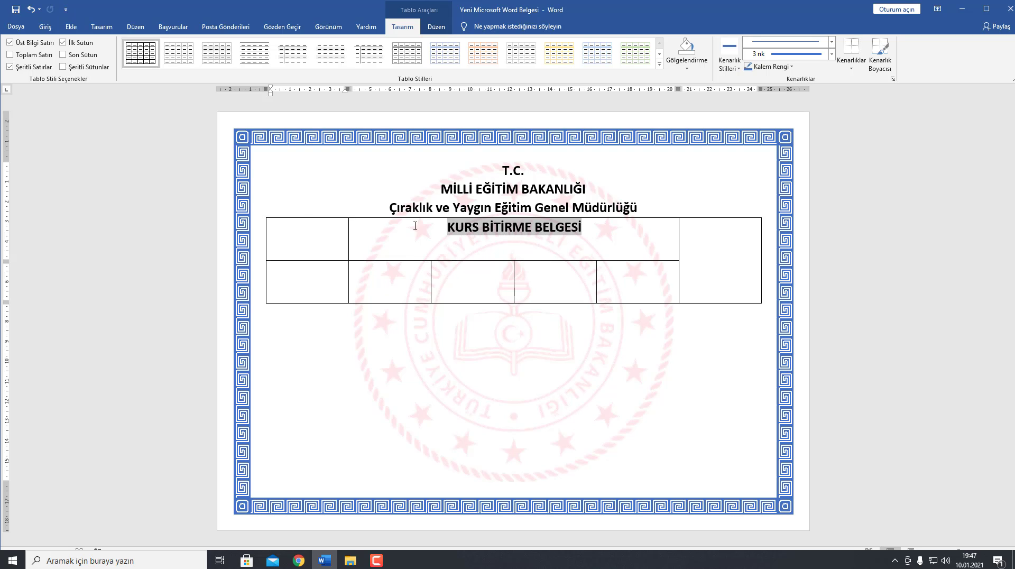
{"action": "right_click", "coordinate": [517, 229]}
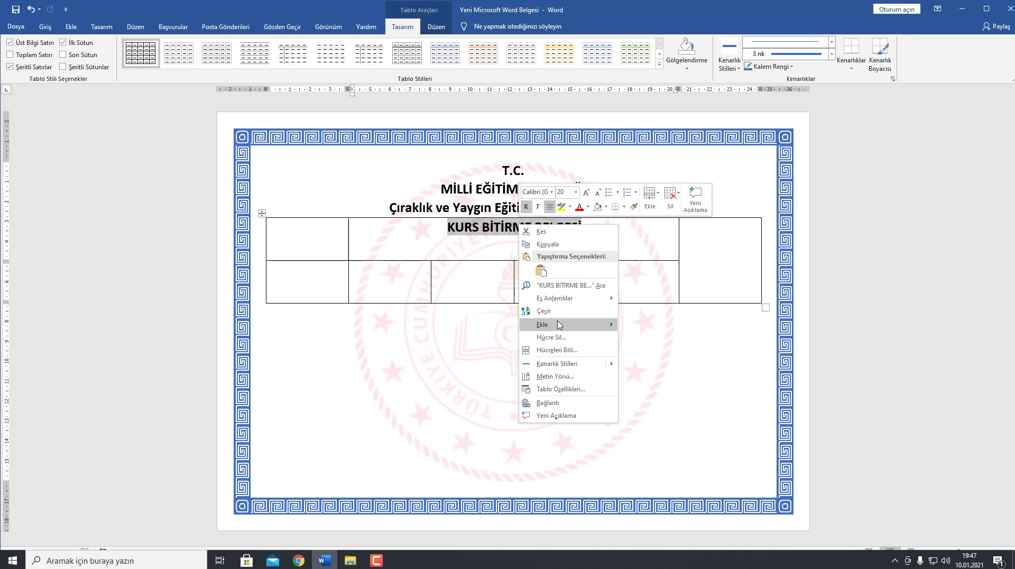
{"action": "left_click", "coordinate": [566, 391]}
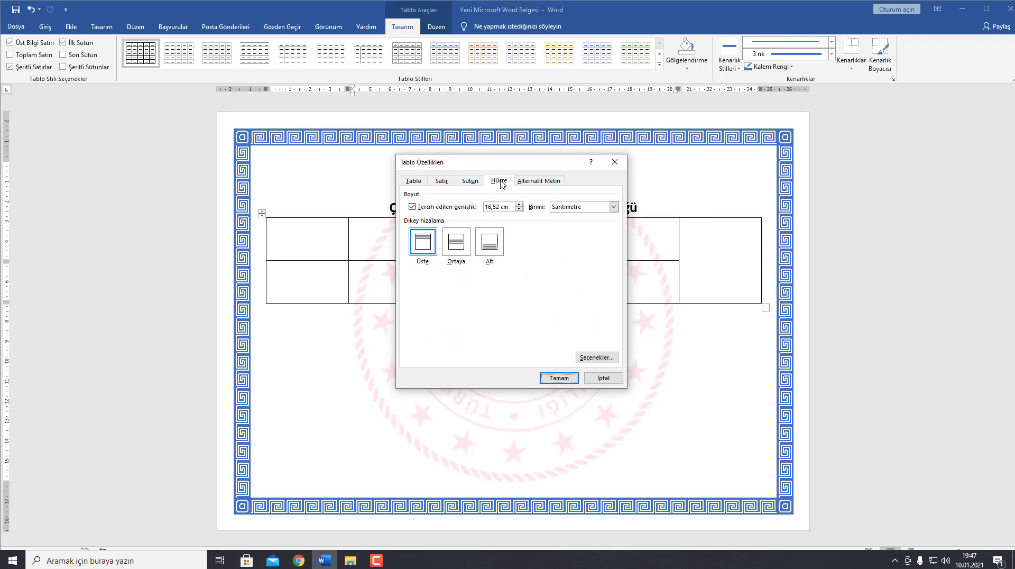
{"action": "left_click", "coordinate": [458, 246]}
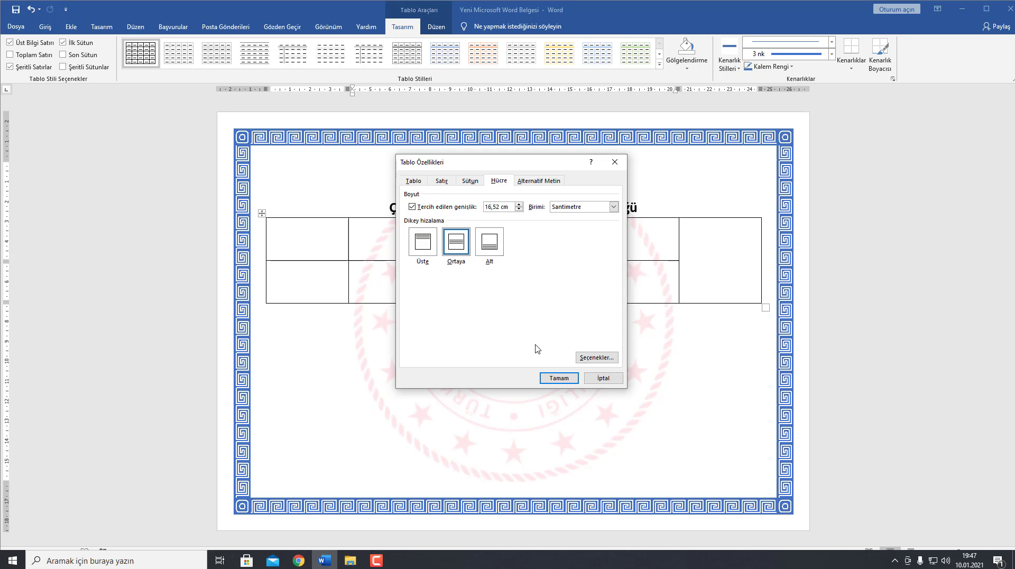
{"action": "left_click", "coordinate": [555, 382]}
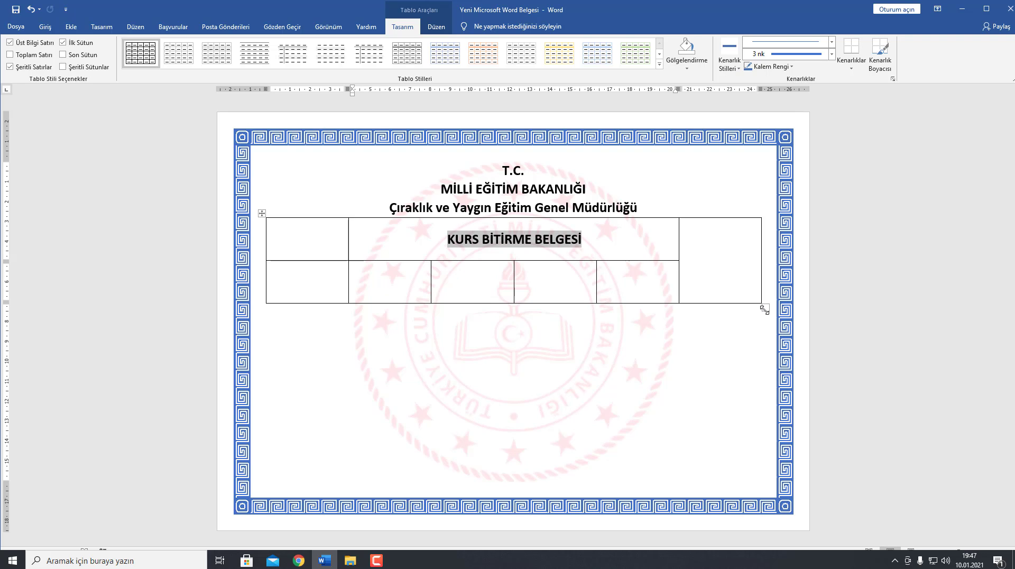
{"action": "left_click_drag", "start_coordinate": [765, 309], "coordinate": [765, 312]}
{"action": "left_click", "coordinate": [513, 345]}
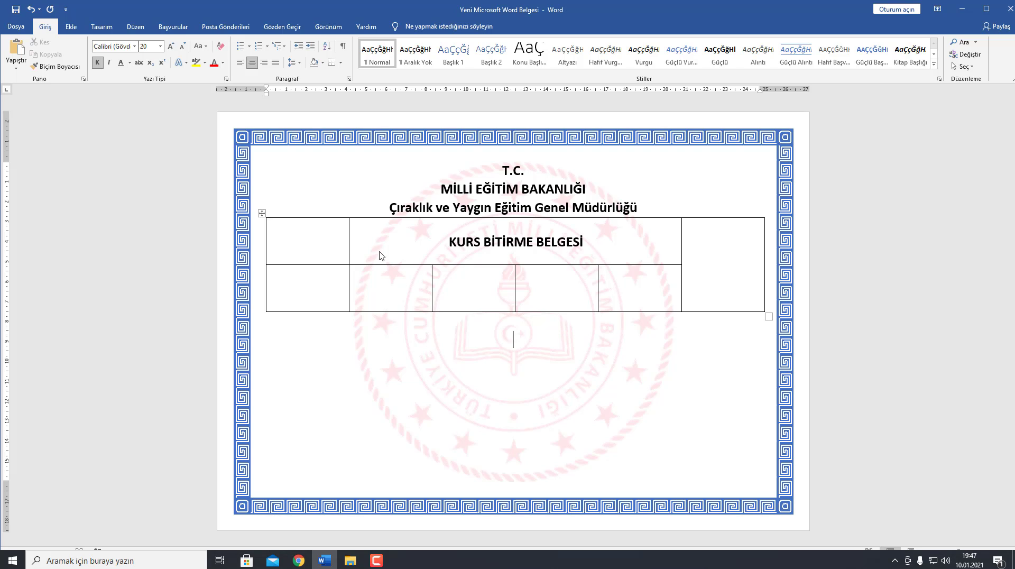
Step: Insert the Fotoğraf portrait photo from this computer into the top-right table cell
{"action": "left_click", "coordinate": [694, 255]}
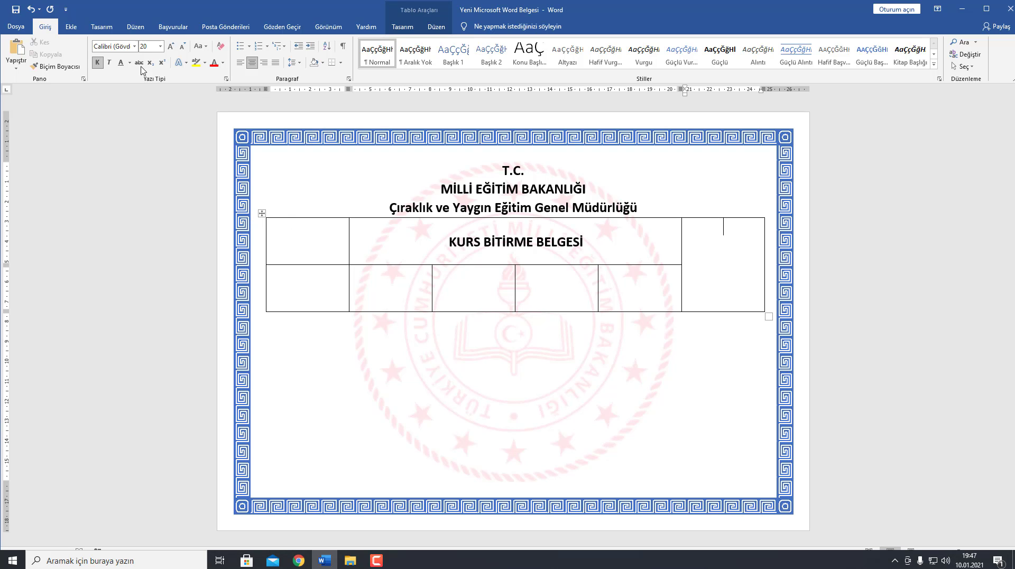
{"action": "left_click", "coordinate": [71, 27]}
{"action": "left_click", "coordinate": [127, 53]}
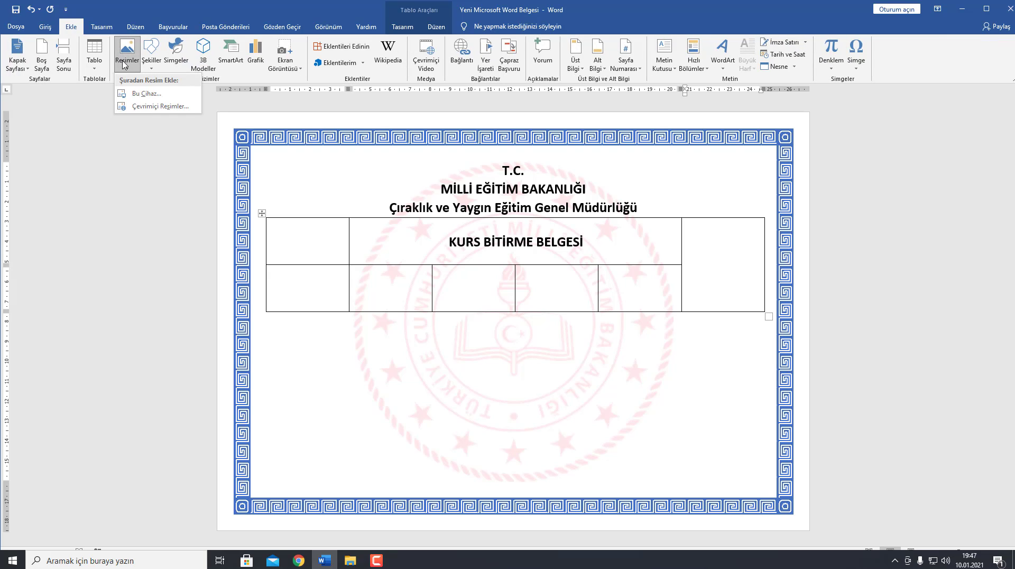
{"action": "left_click", "coordinate": [143, 95]}
{"action": "left_click", "coordinate": [200, 102]}
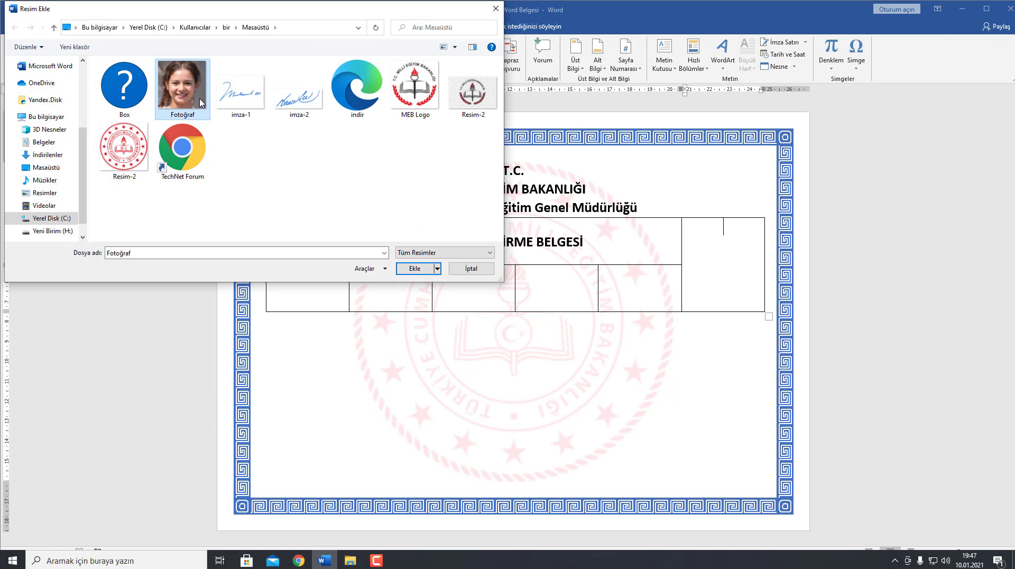
{"action": "left_click", "coordinate": [414, 268]}
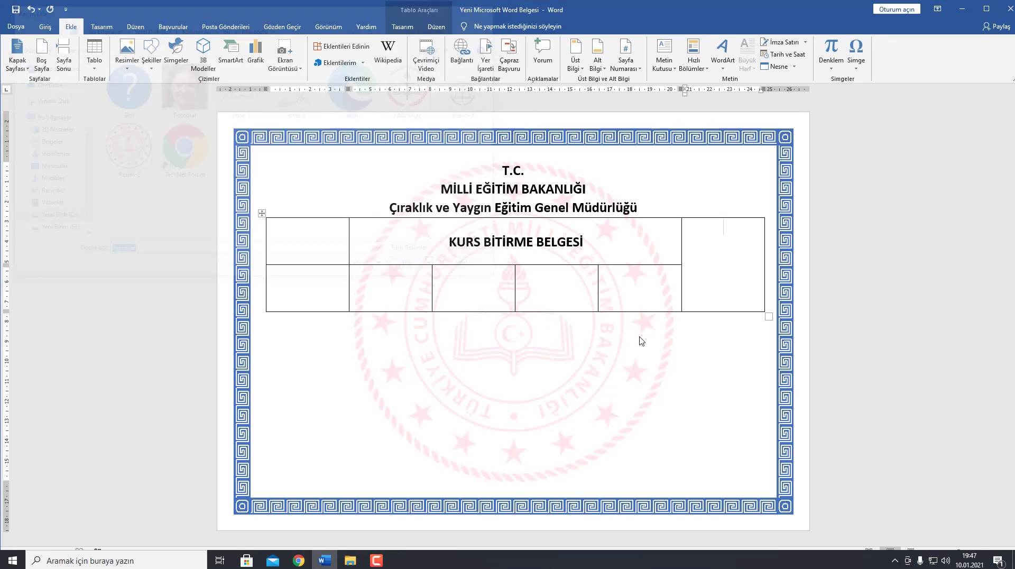
Step: Resize the photo to about 4.45 × 3.96 cm so it fills the merged right cell
{"action": "mouse_move", "coordinate": [761, 210]}
{"action": "left_mouse_down"}
{"action": "mouse_move", "coordinate": [624, 354]}
{"action": "mouse_move", "coordinate": [519, 427]}
{"action": "left_mouse_up"}
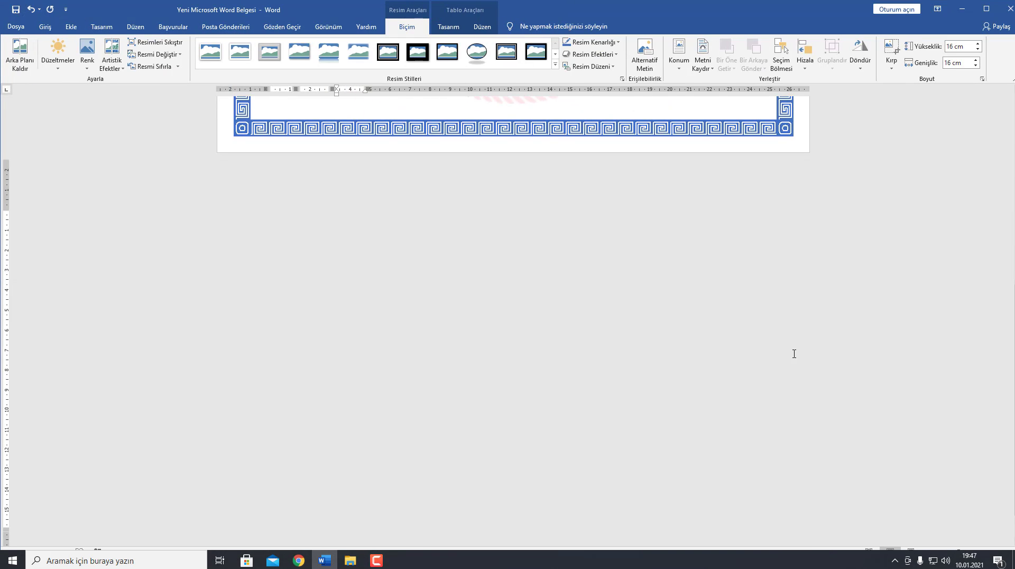
{"action": "left_click_drag", "start_coordinate": [760, 217], "coordinate": [751, 227]}
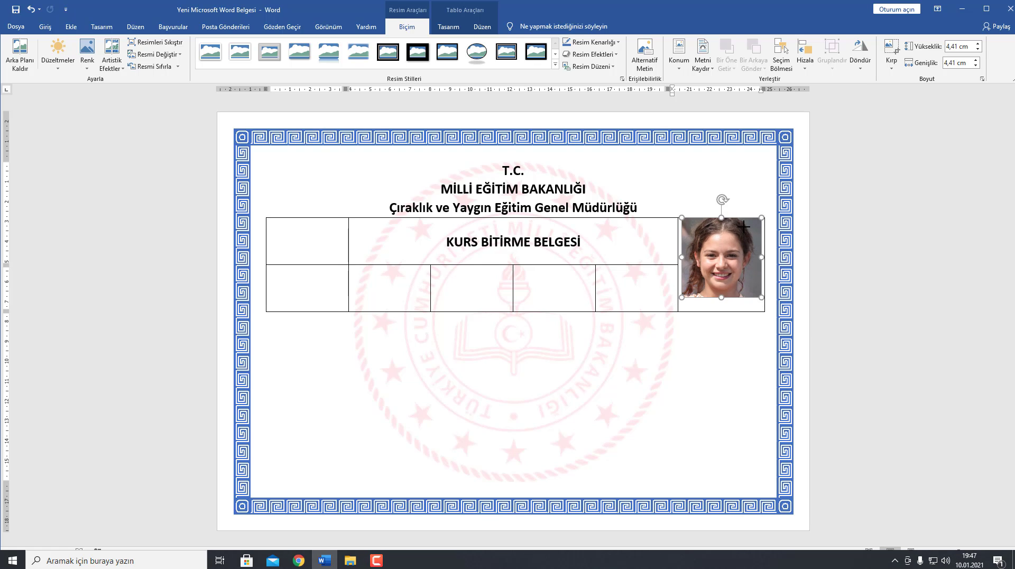
{"action": "left_click_drag", "start_coordinate": [721, 303], "coordinate": [721, 307]}
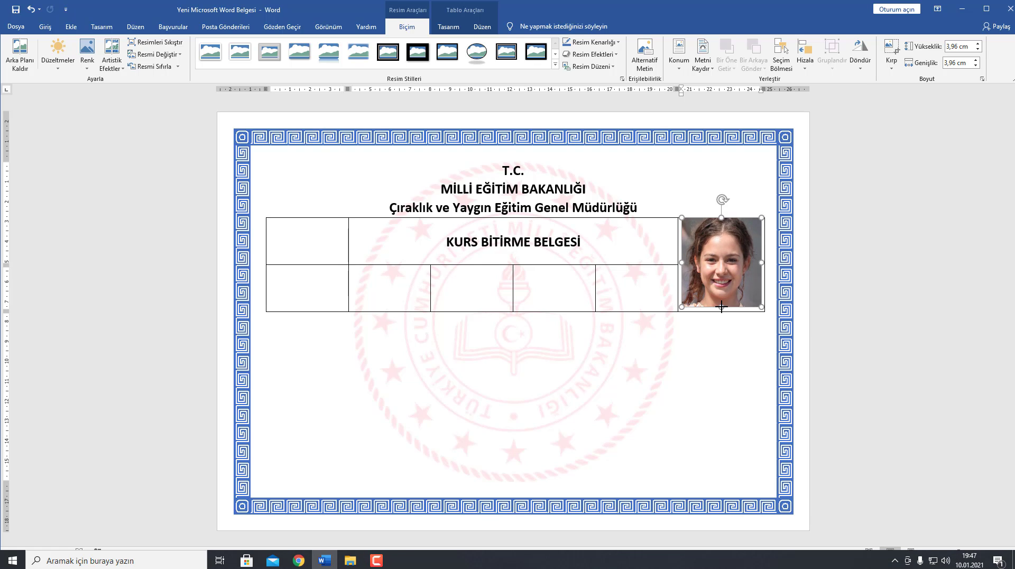
{"action": "left_click_drag", "start_coordinate": [682, 263], "coordinate": [686, 263]}
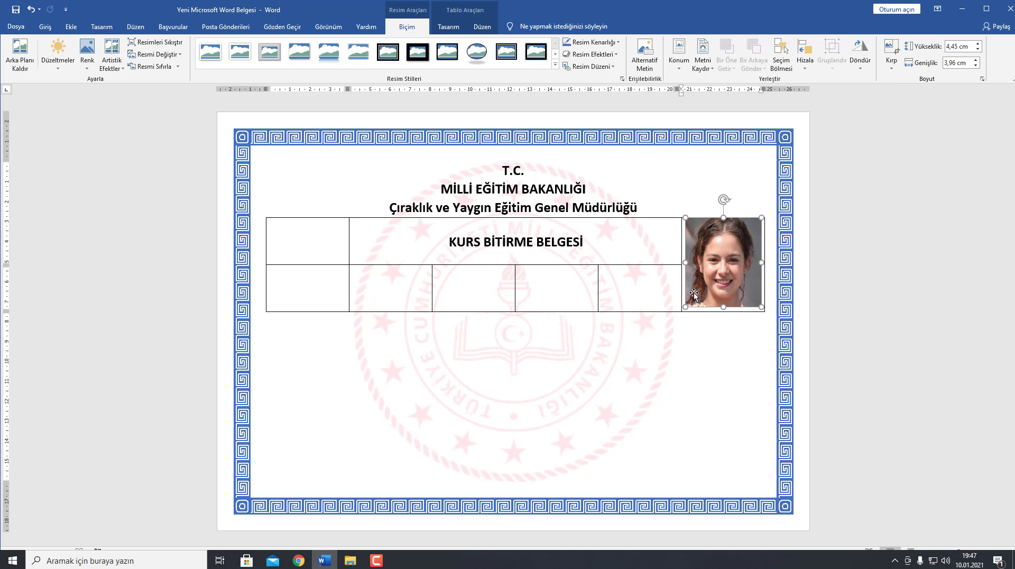
{"action": "left_click", "coordinate": [714, 347]}
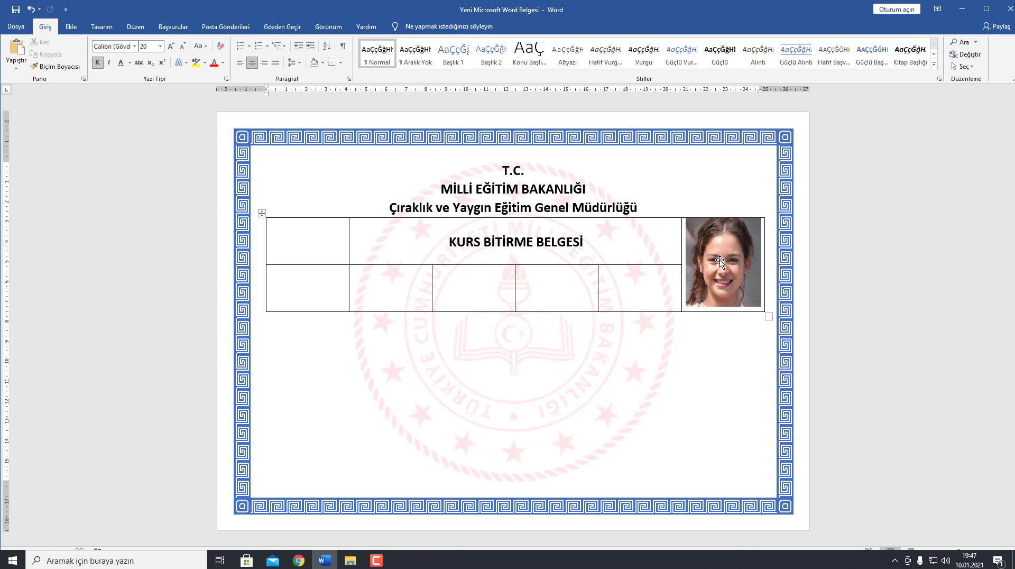
Step: Apply No Border to the whole table so the title and photo have no gridlines
{"action": "left_click", "coordinate": [262, 213]}
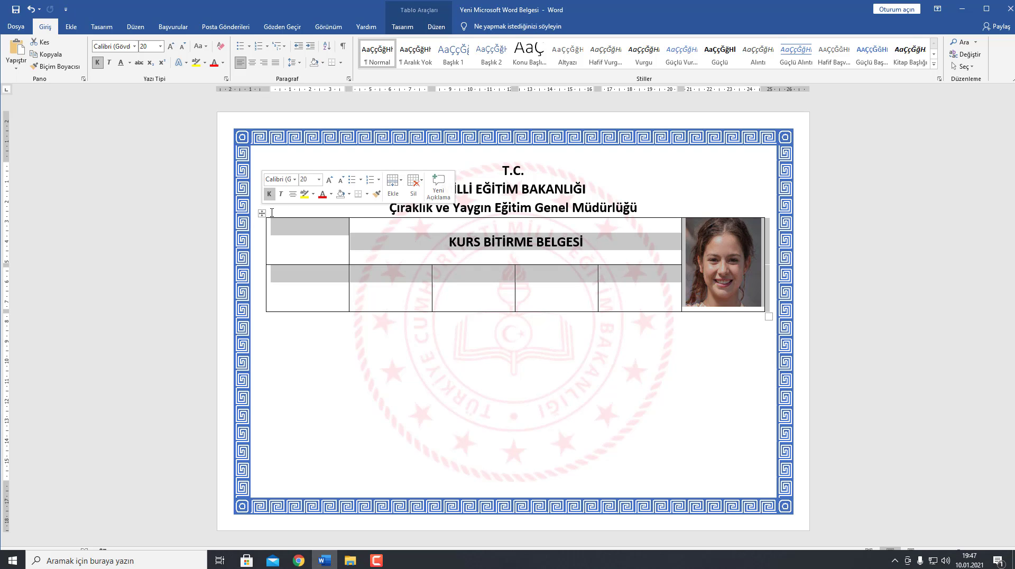
{"action": "left_click", "coordinate": [402, 26]}
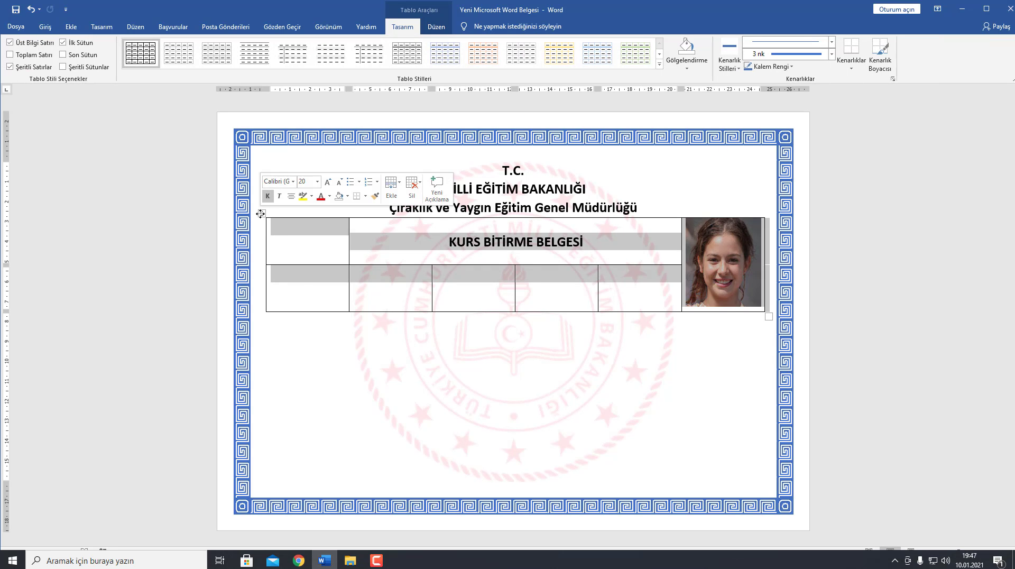
{"action": "left_click", "coordinate": [45, 26]}
{"action": "left_click", "coordinate": [340, 62]}
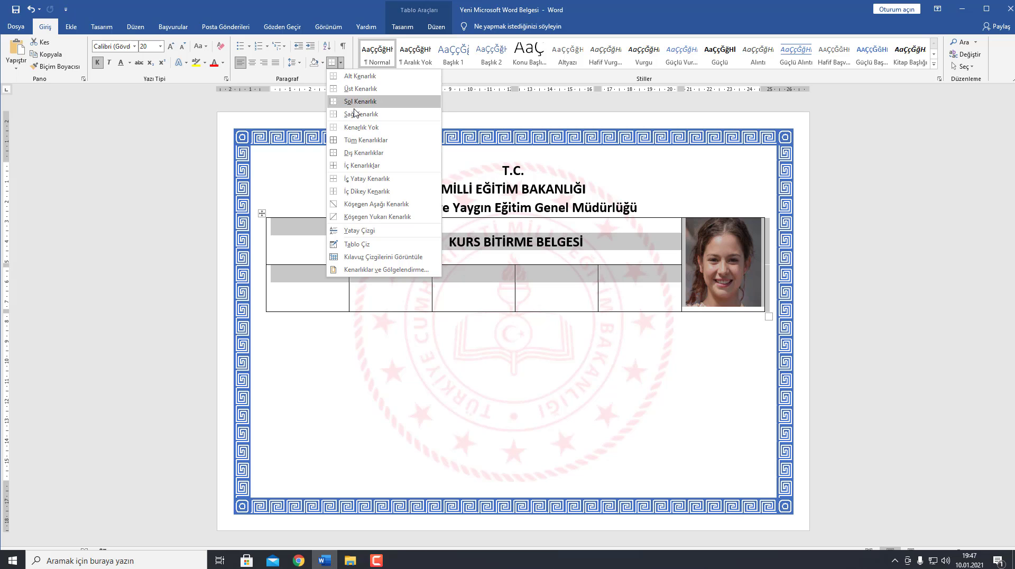
{"action": "left_click", "coordinate": [360, 128]}
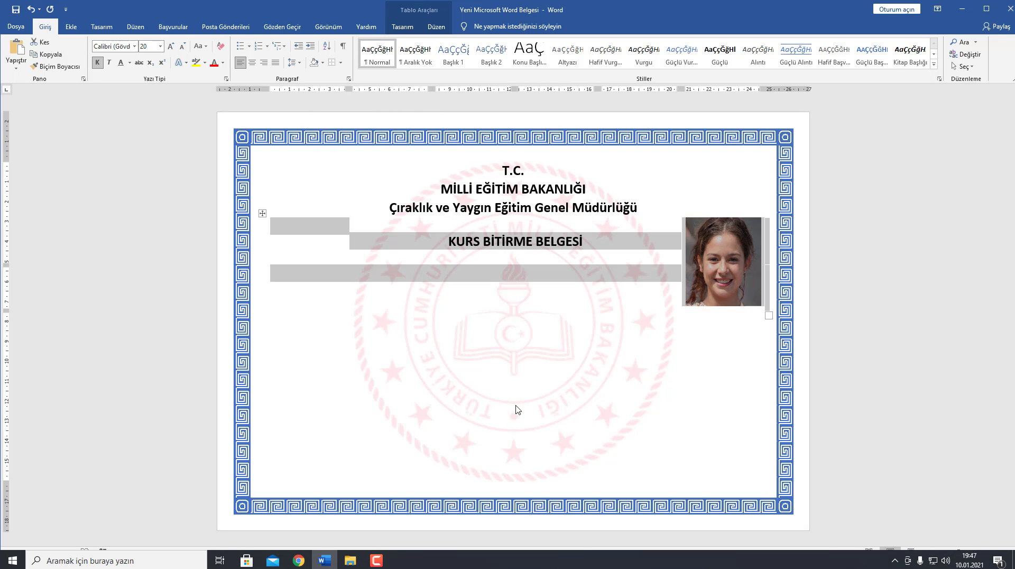
{"action": "left_click", "coordinate": [529, 383]}
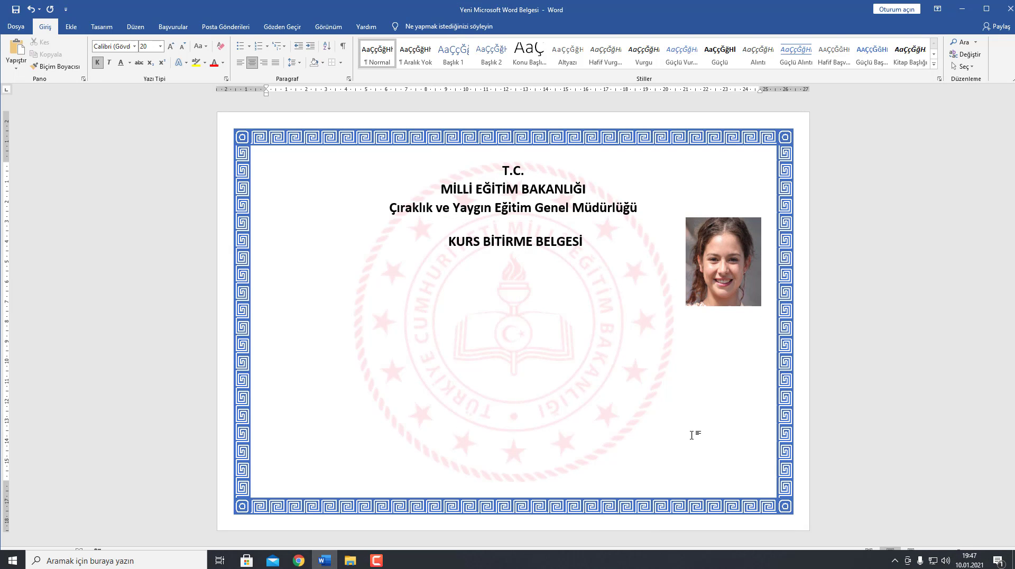
{"action": "double_click", "coordinate": [725, 268]}
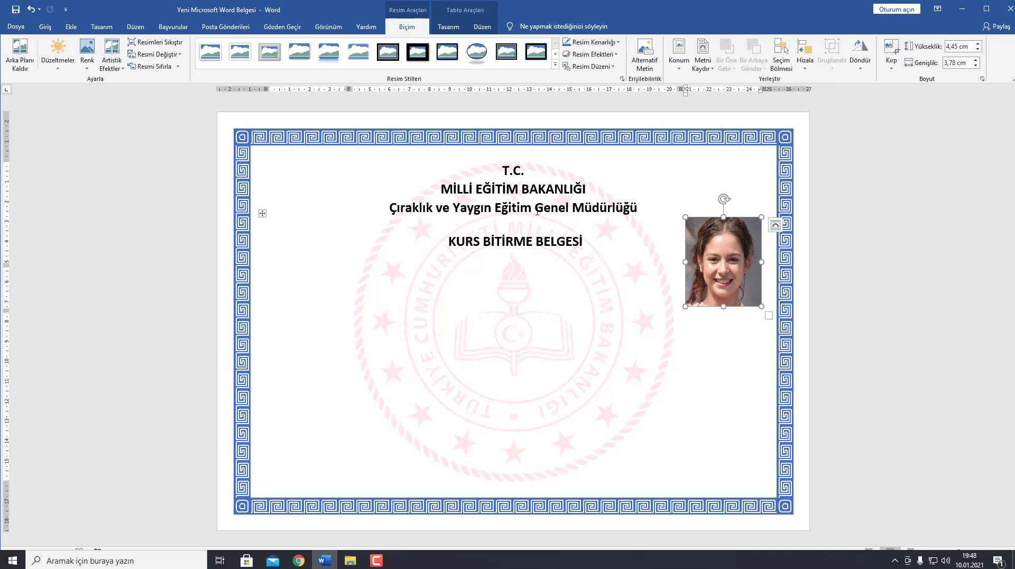
Step: Give the portrait photo a rounded-corner picture style and set its reflection to No Reflection
{"action": "left_click", "coordinate": [324, 52]}
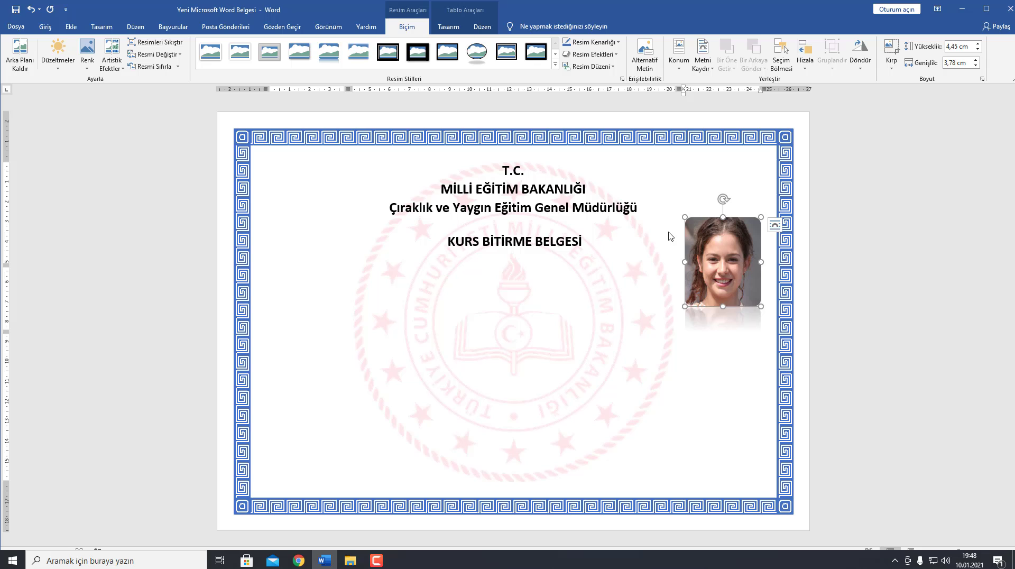
{"action": "left_click", "coordinate": [743, 196]}
{"action": "left_click", "coordinate": [731, 259]}
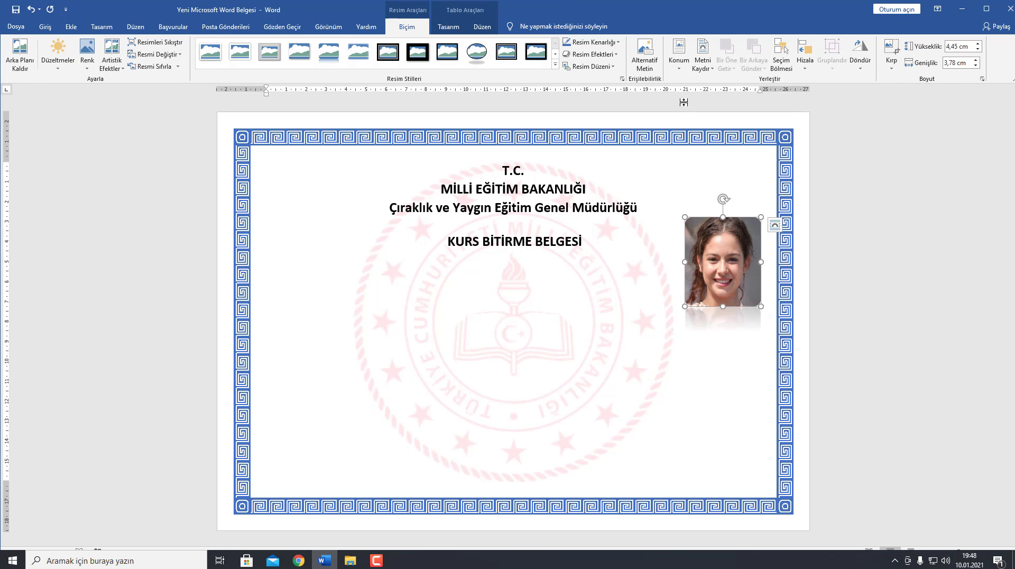
{"action": "left_click", "coordinate": [597, 54]}
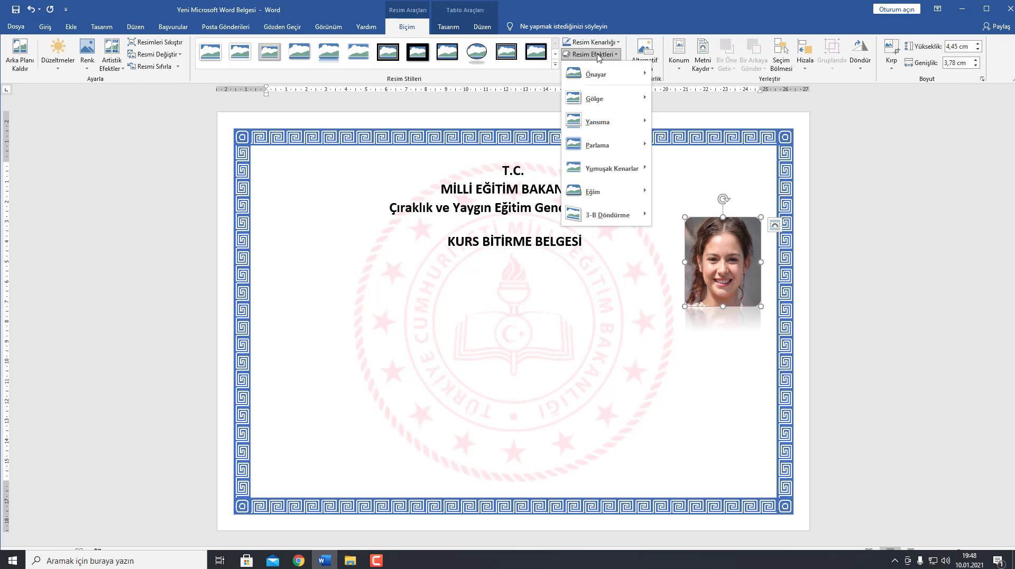
{"action": "mouse_move", "coordinate": [605, 122]}
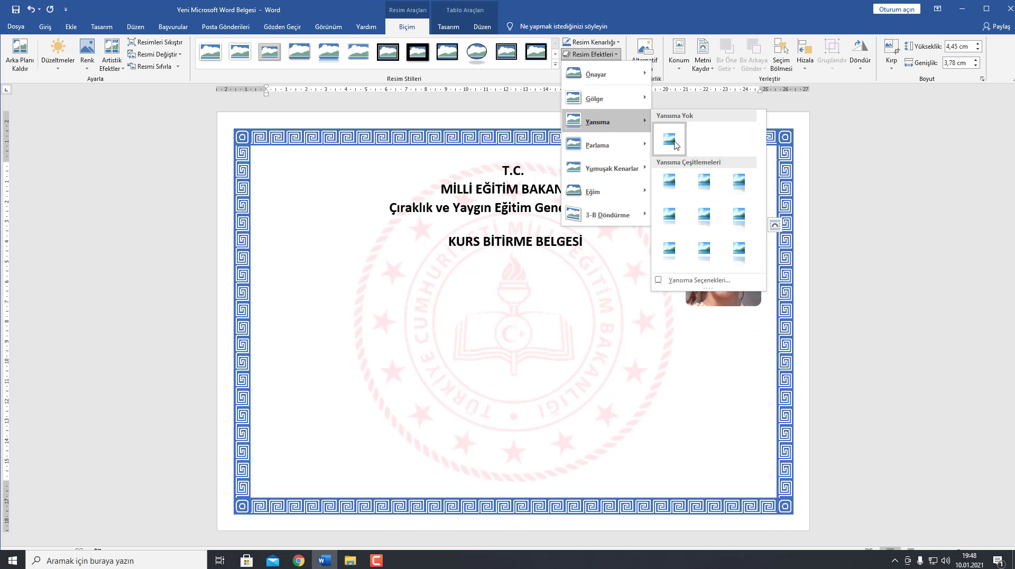
{"action": "left_click", "coordinate": [675, 145]}
{"action": "left_click", "coordinate": [716, 388]}
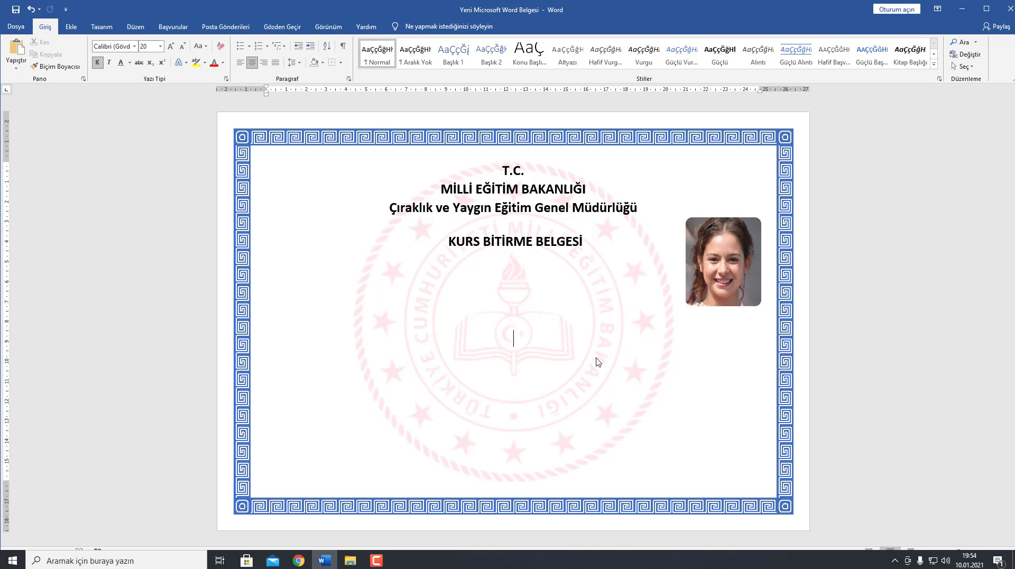
Step: Insert an 8-column by 5-row table below the title
{"action": "left_click", "coordinate": [71, 27]}
{"action": "left_click", "coordinate": [94, 52]}
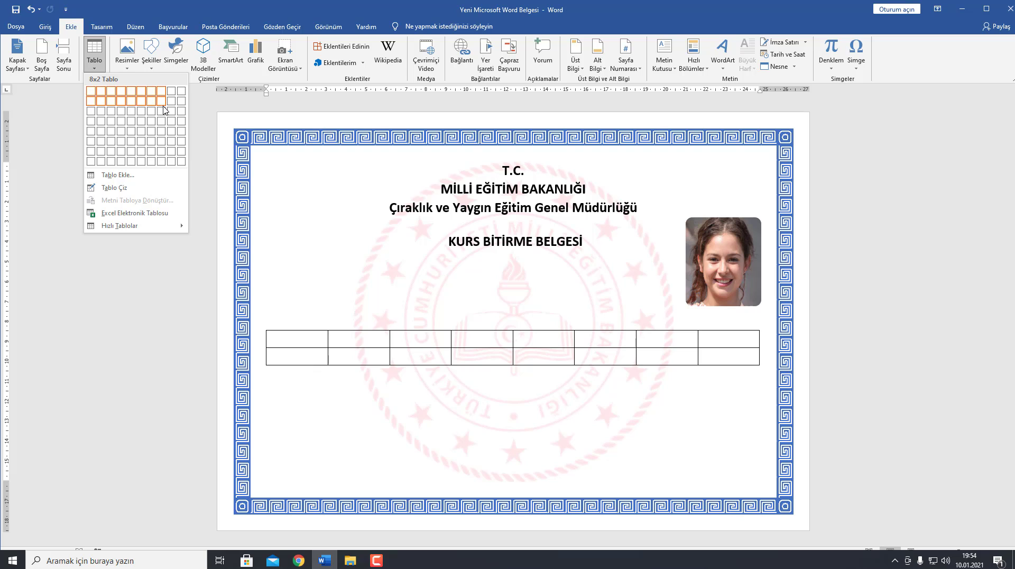
{"action": "left_click", "coordinate": [162, 132]}
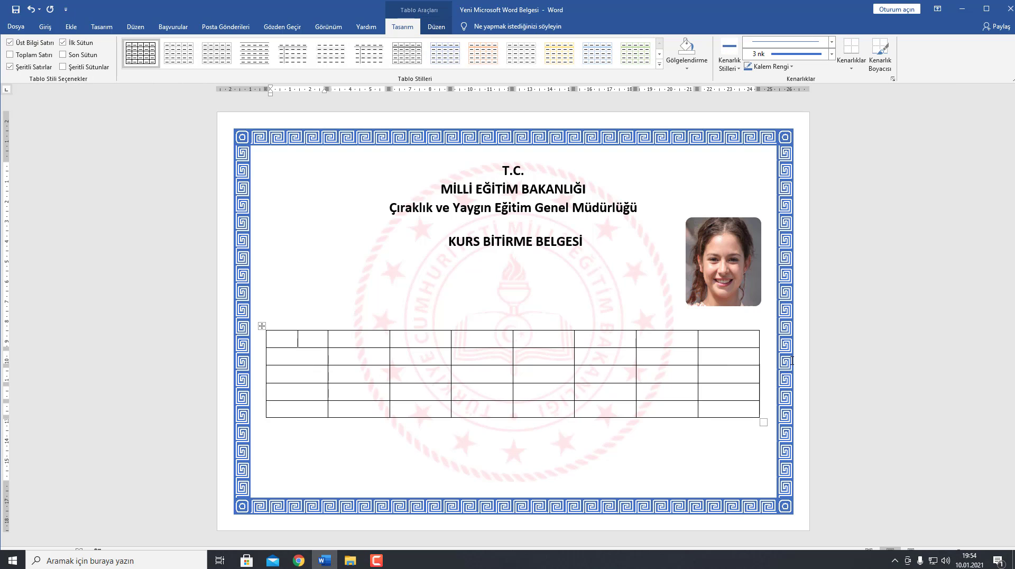
Step: Merge top-row cells 1–2 and 4–5, then select the last two top-row cells for merging
{"action": "left_click_drag", "start_coordinate": [324, 337], "coordinate": [341, 337]}
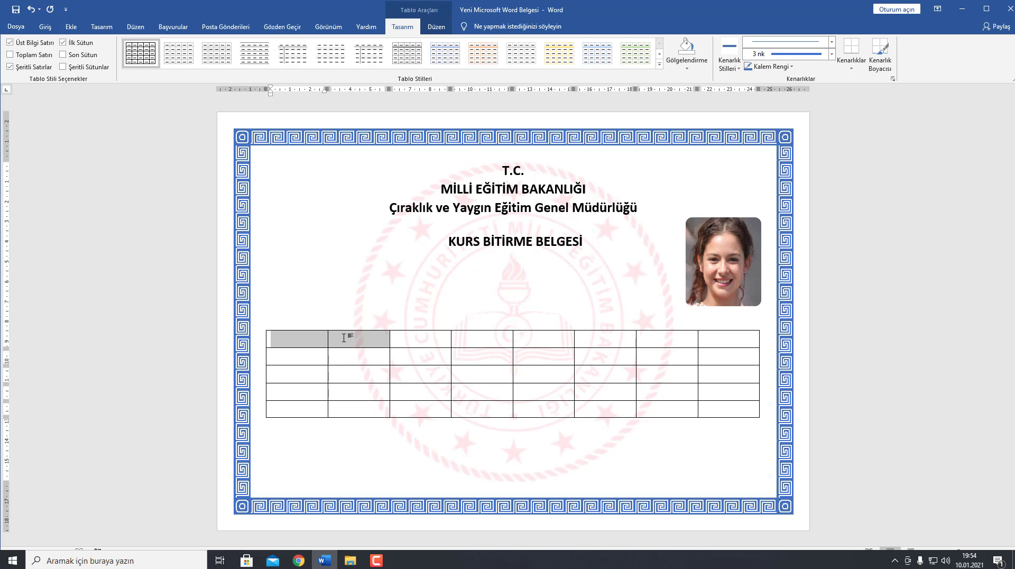
{"action": "right_click", "coordinate": [344, 340]}
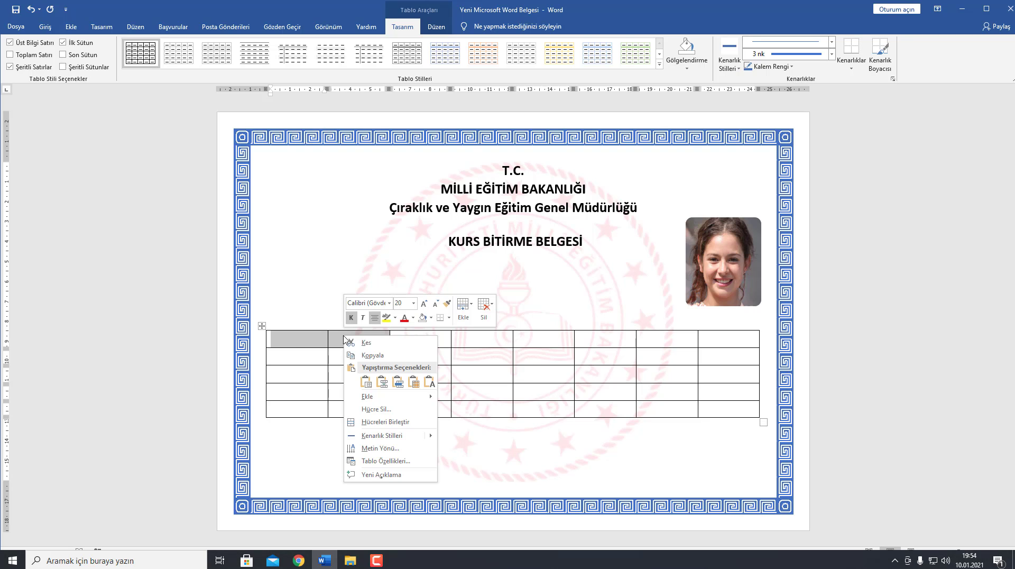
{"action": "left_click", "coordinate": [373, 423]}
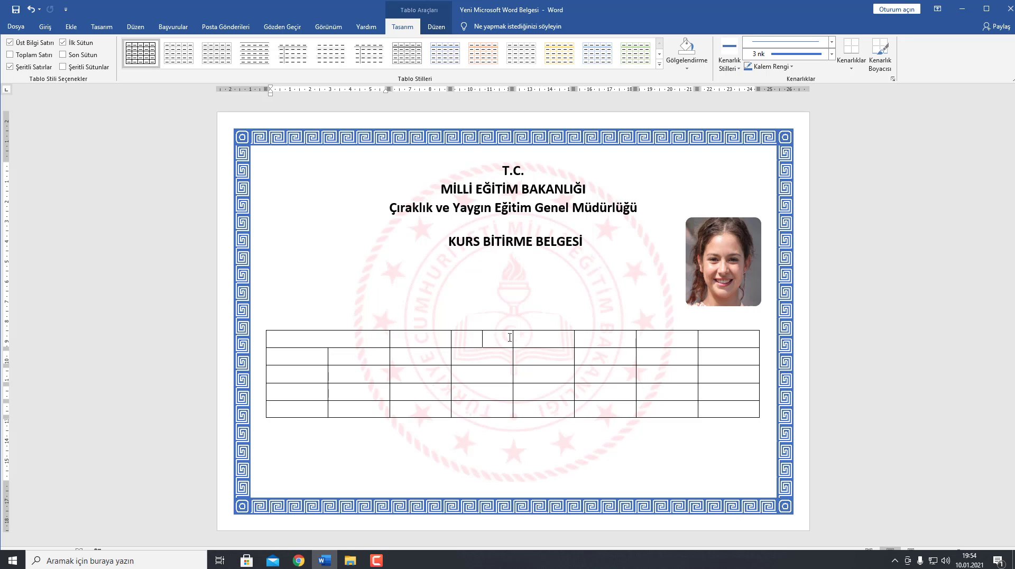
{"action": "left_click_drag", "start_coordinate": [469, 341], "coordinate": [527, 339]}
{"action": "right_click", "coordinate": [526, 340]}
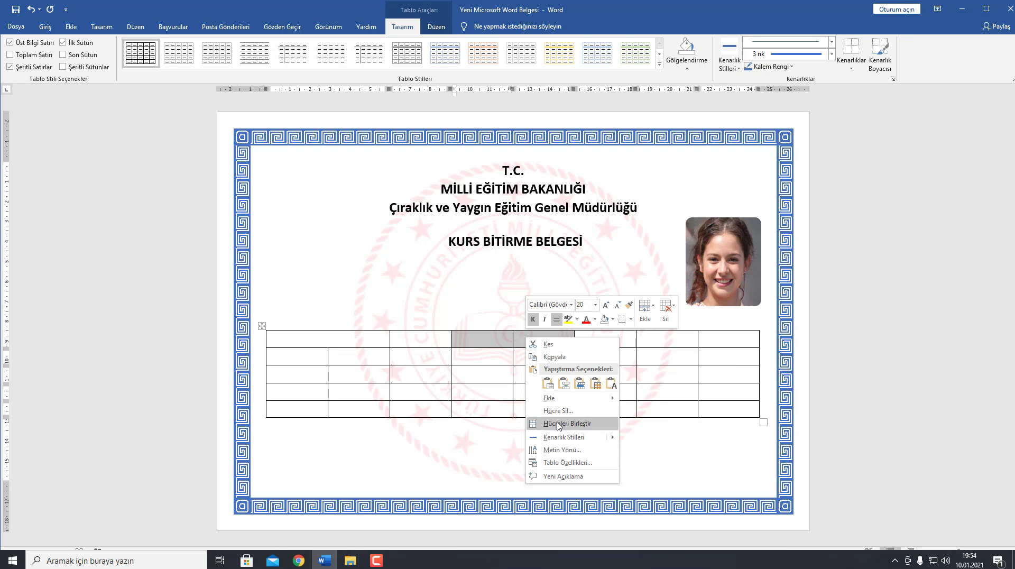
{"action": "left_click", "coordinate": [567, 423]}
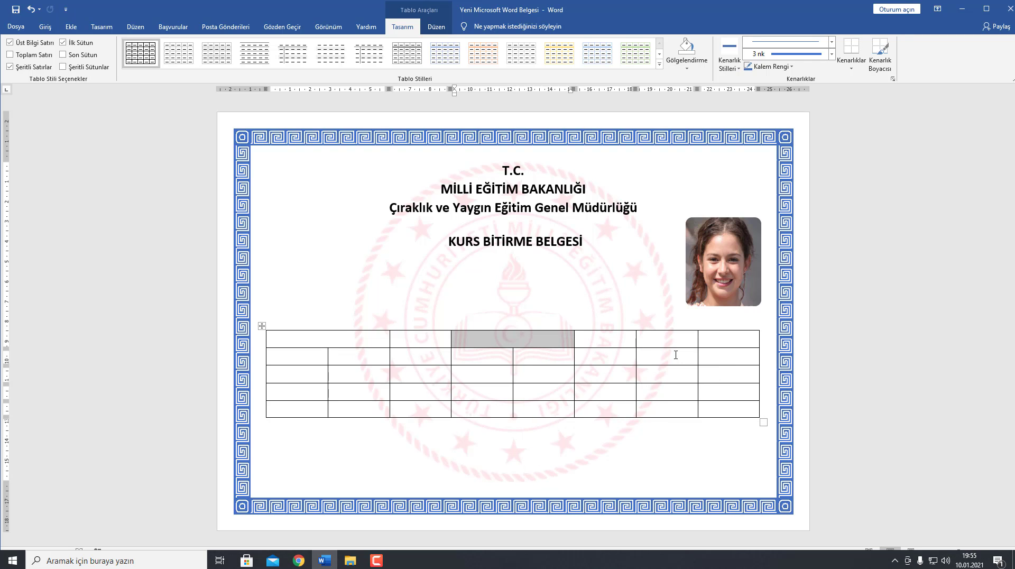
{"action": "left_click_drag", "start_coordinate": [671, 340], "coordinate": [713, 340]}
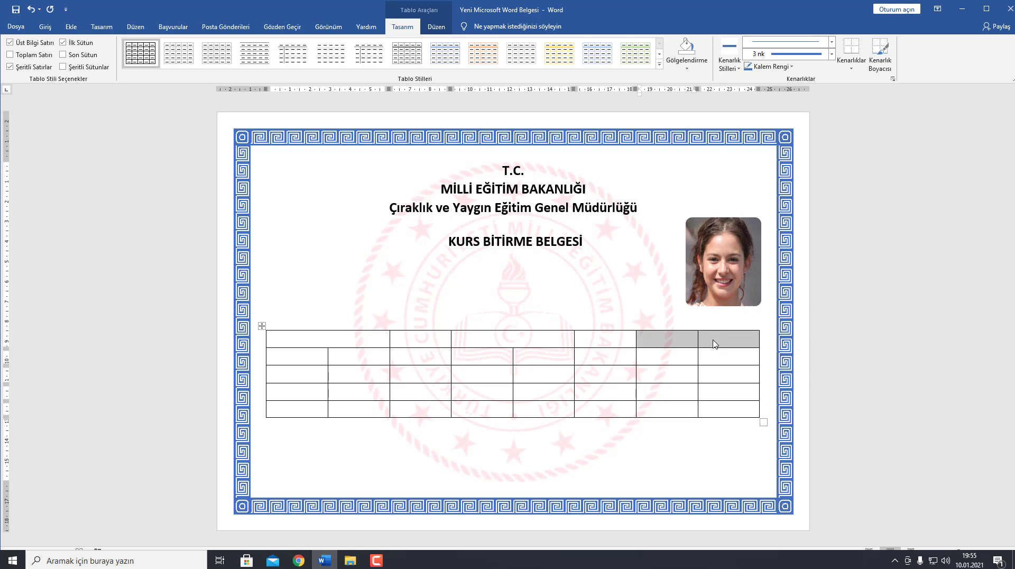
{"action": "right_click", "coordinate": [713, 343]}
Step: Merge the last two top-row cells and type the headings KURSİYERİN, PROGRAMIN and BELGENİN
{"action": "left_click", "coordinate": [749, 426]}
{"action": "left_click", "coordinate": [345, 340]}
{"action": "type", "text": "KU"}
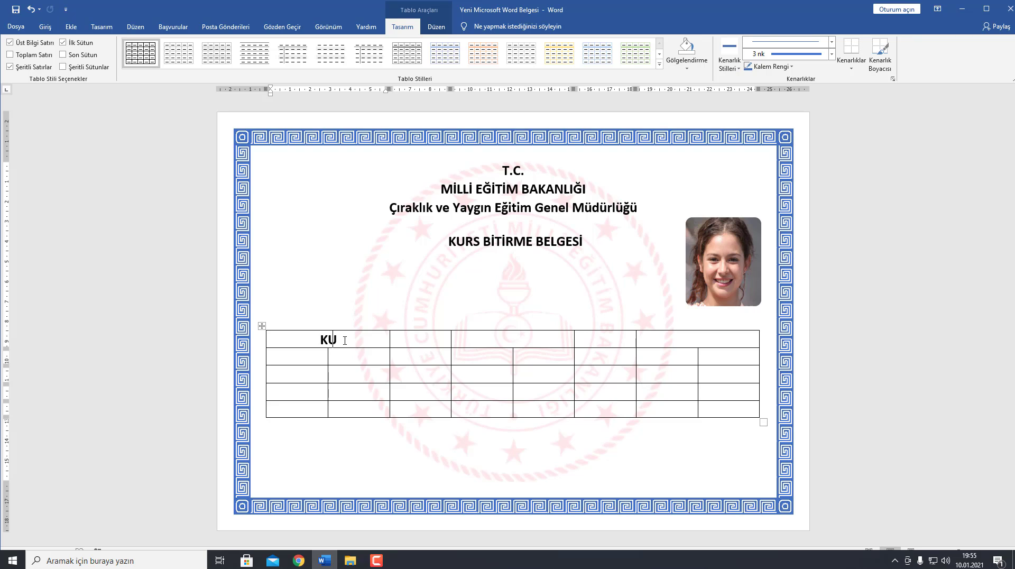
{"action": "type", "text": "RSİYERİN"}
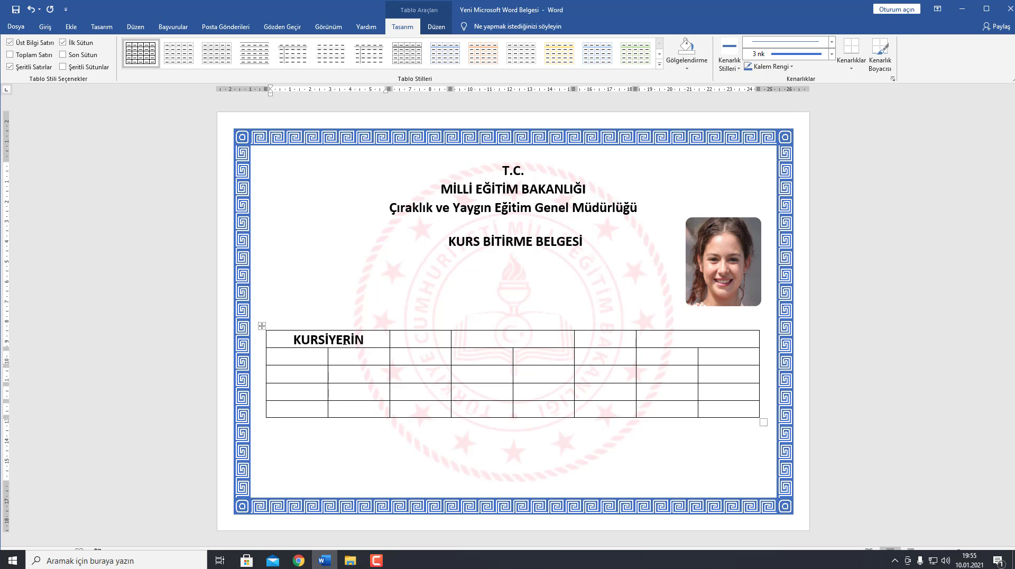
{"action": "left_click", "coordinate": [506, 332]}
{"action": "type", "text": "PROGR"}
{"action": "type", "text": "AMIN"}
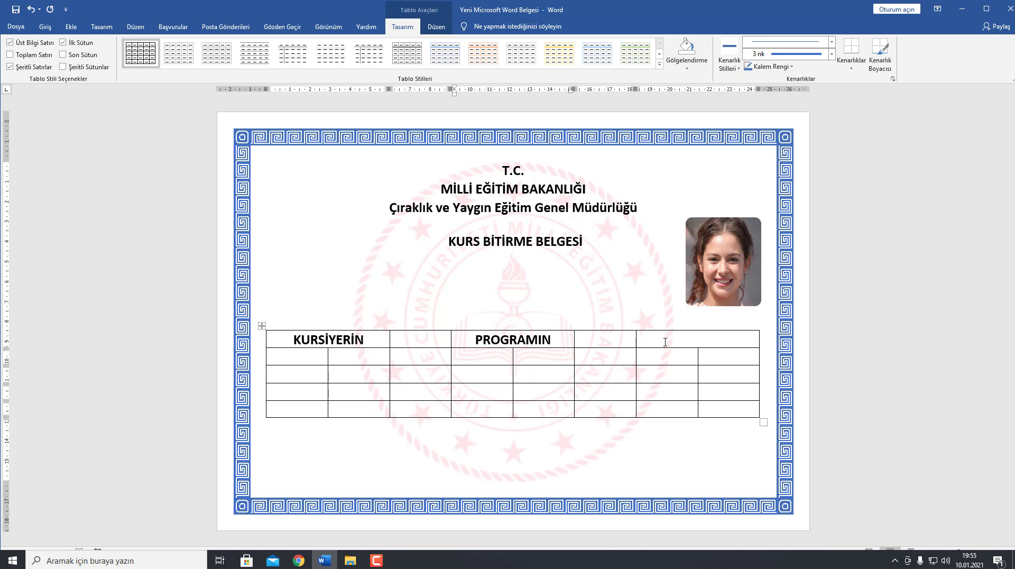
{"action": "left_click", "coordinate": [665, 343]}
{"action": "type", "text": "BEG"}
{"action": "key", "text": "BackSpace"}
{"action": "type", "text": "L"}
{"action": "type", "text": "GENİN"}
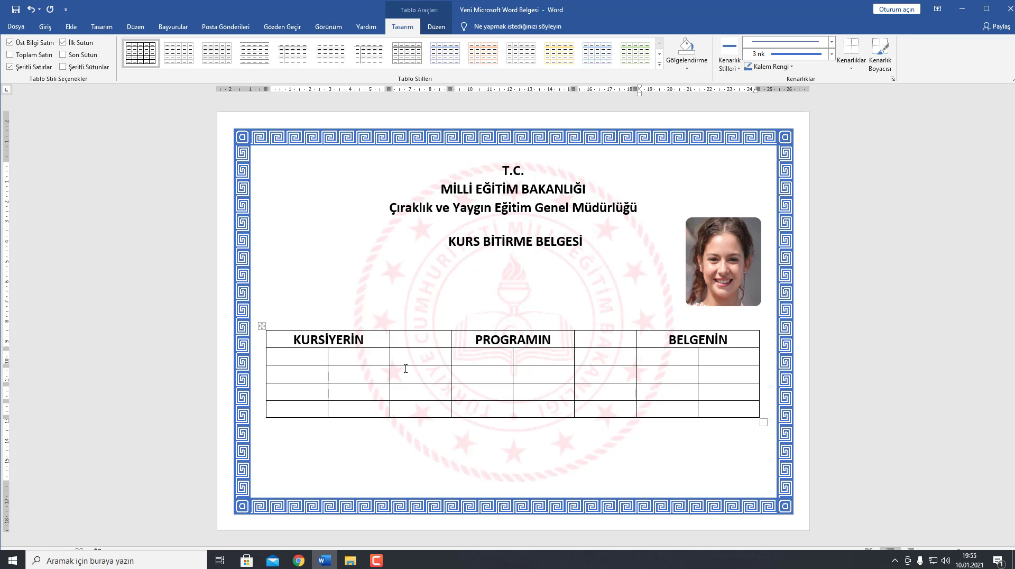
Step: Set all table text to font size 11
{"action": "left_click", "coordinate": [262, 325]}
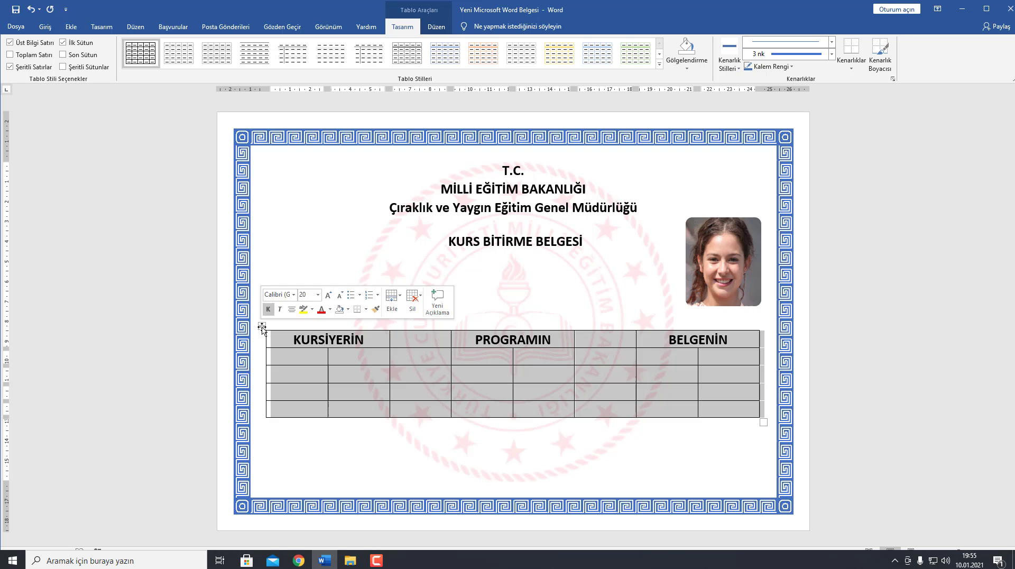
{"action": "left_click", "coordinate": [45, 27]}
{"action": "left_click", "coordinate": [152, 48]}
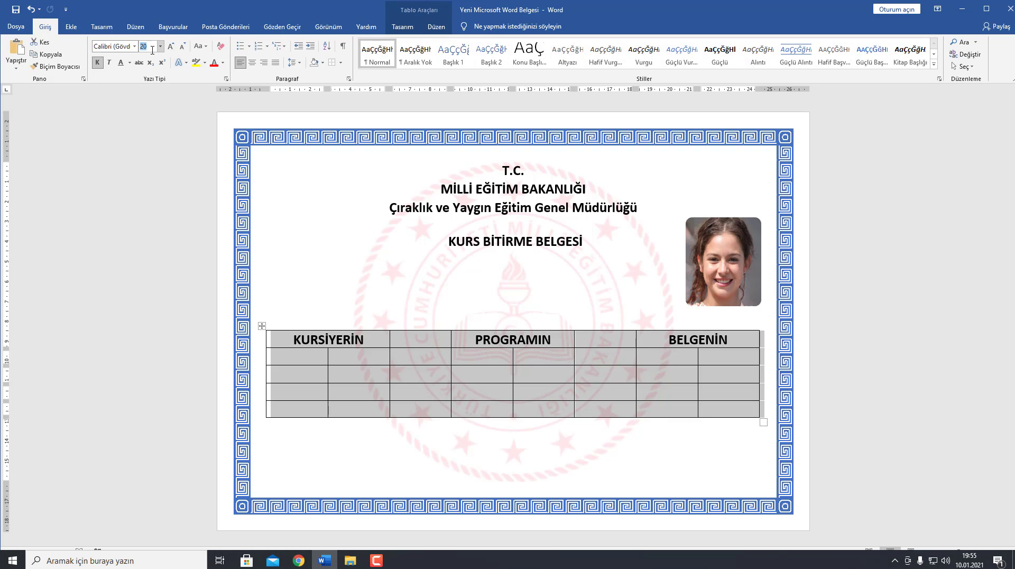
{"action": "type", "text": "11"}
{"action": "key", "text": "Return"}
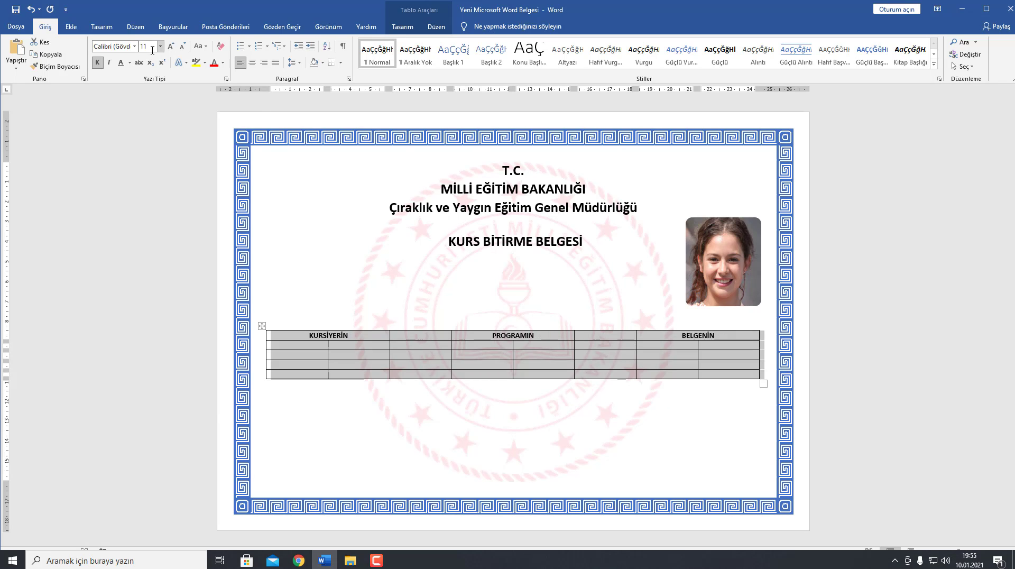
{"action": "left_click", "coordinate": [301, 350]}
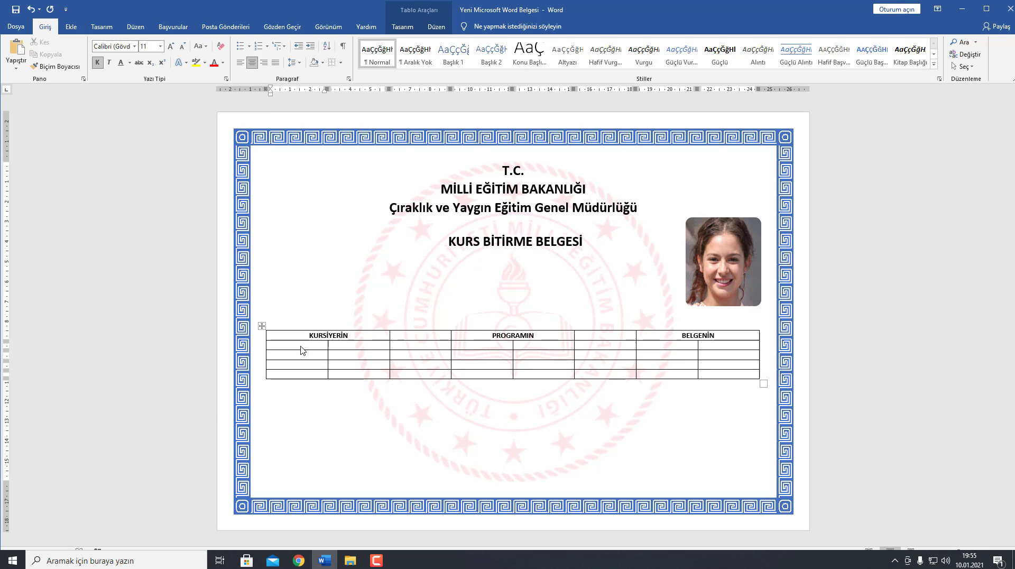
Step: Fill in the row labels from TC KİMLİK NO through VERİLDİĞİ YER under the three headings
{"action": "type", "text": "TCK"}
{"action": "type", "text": "İMLİK NO"}
{"action": "type", "text": " VE"}
{"action": "type", "text": " SOYADI"}
{"action": "type", "text": "BA ADI"}
{"action": "type", "text": "ANNE A"}
{"action": "type", "text": "D"}
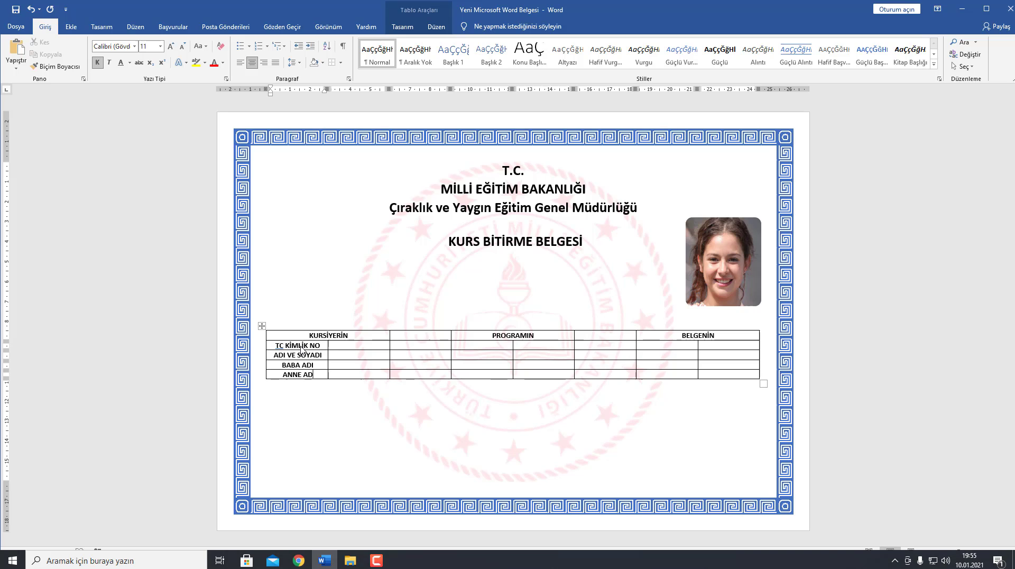
{"action": "type", "text": "I"}
{"action": "type", "text": "NI"}
{"action": "type", "text": "SLEK"}
{"action": "left_click", "coordinate": [504, 365]}
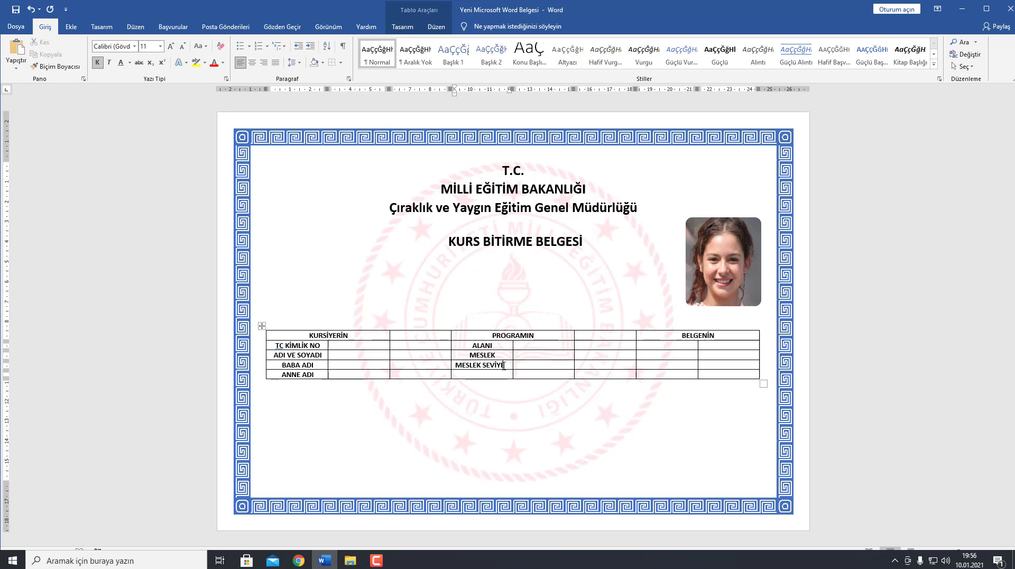
{"action": "type", "text": "Sİ"}
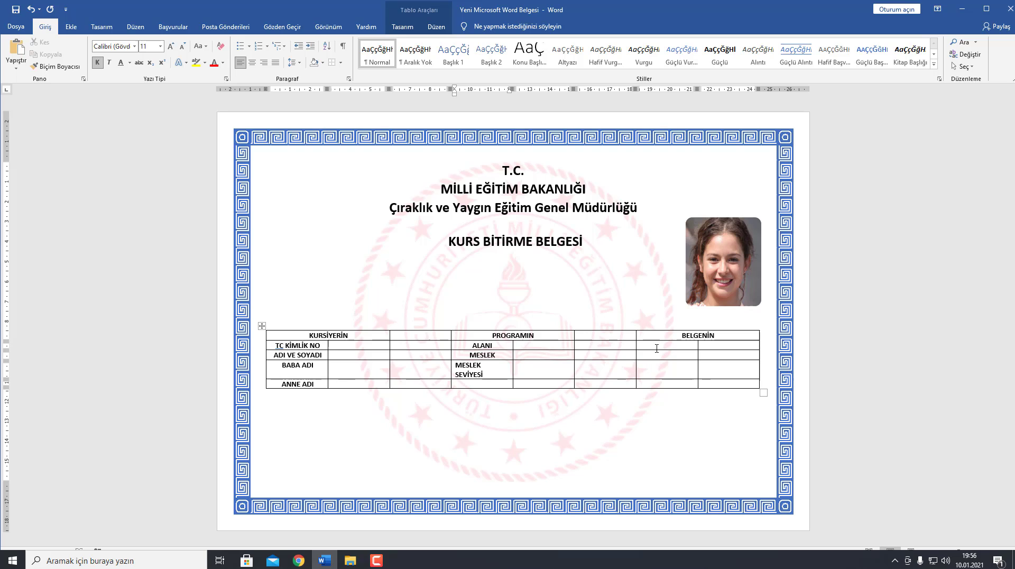
{"action": "left_click", "coordinate": [658, 346]}
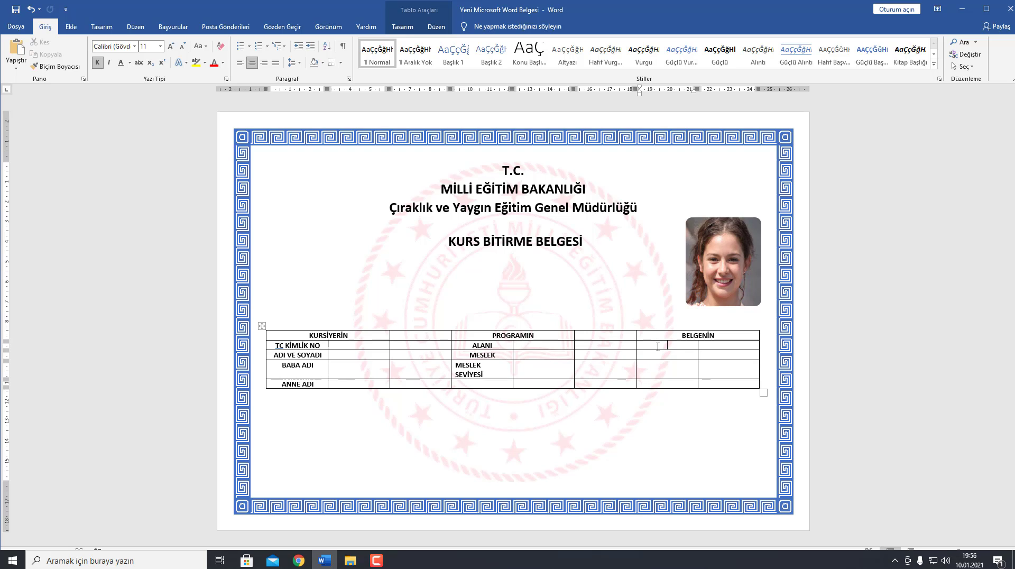
{"action": "type", "text": "NUMARASI"}
{"action": "key", "text": "Down"}
{"action": "type", "text": "RİH"}
{"action": "type", "text": "VERİLDİĞİ YE"}
{"action": "type", "text": "R"}
{"action": "left_click", "coordinate": [262, 326]}
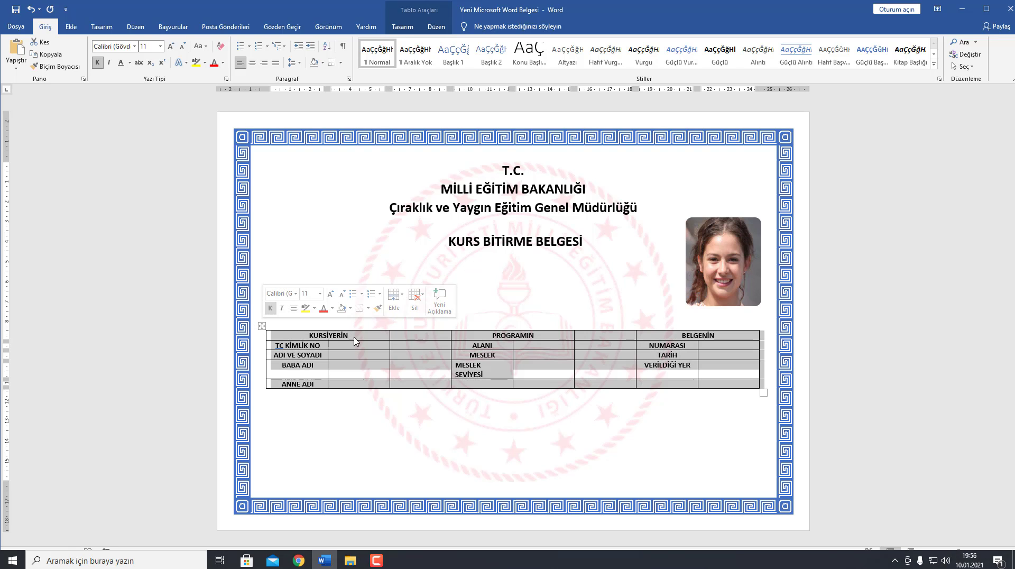
Step: Widen the first label column and the BELGENİN label column
{"action": "left_click", "coordinate": [403, 348]}
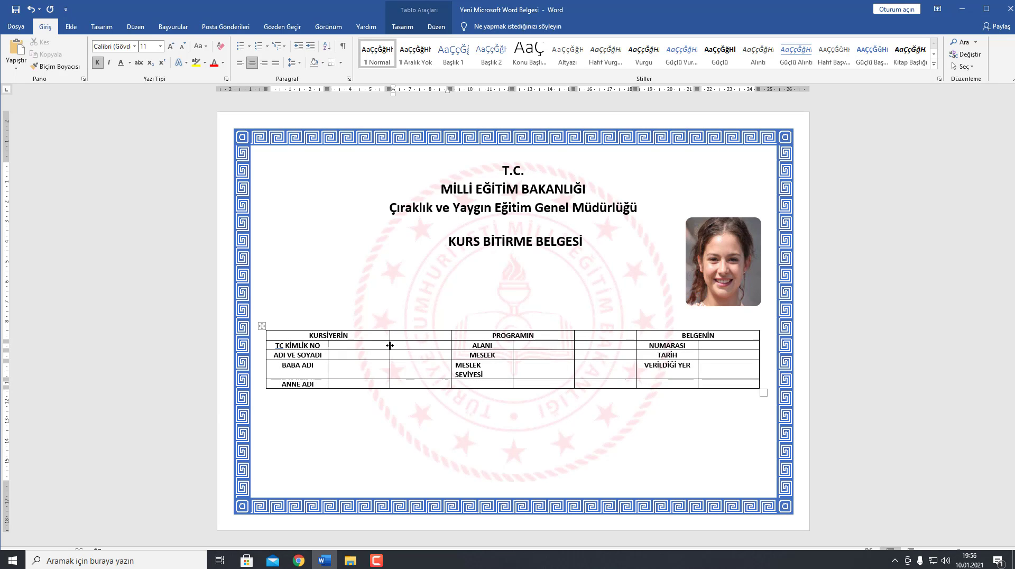
{"action": "left_click_drag", "start_coordinate": [390, 346], "coordinate": [432, 347]}
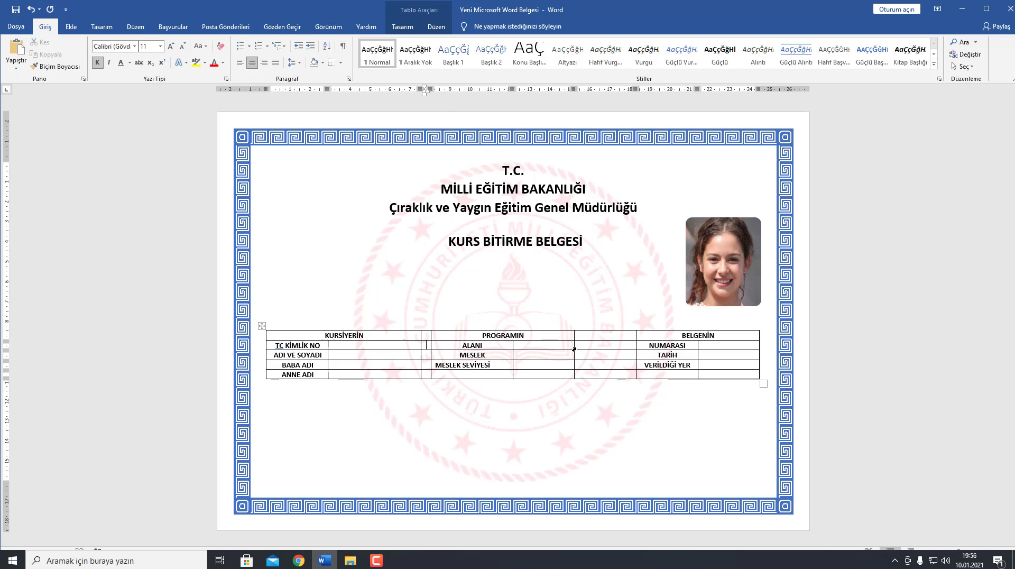
{"action": "left_click_drag", "start_coordinate": [635, 348], "coordinate": [595, 344]}
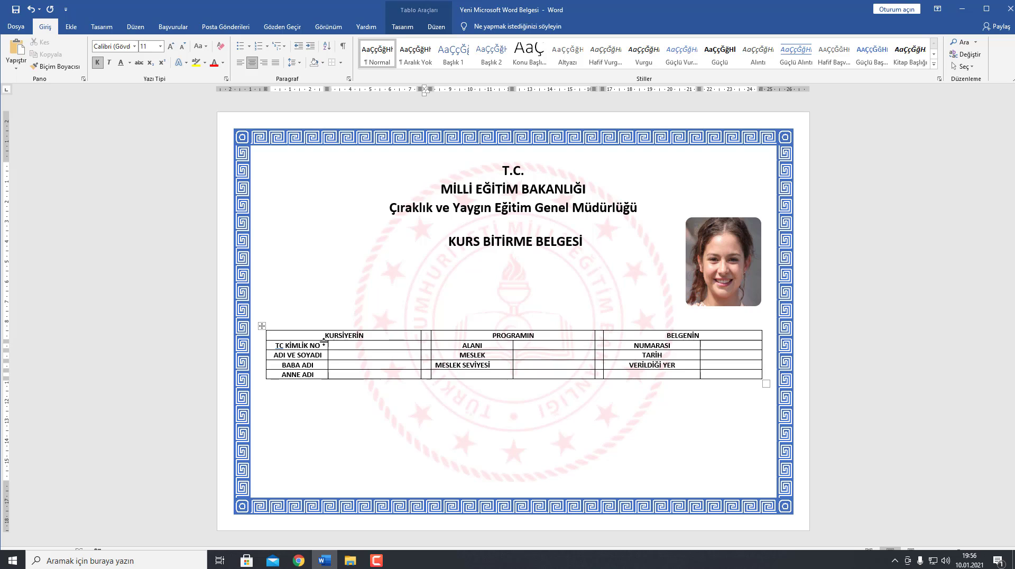
Step: Left-align the label cells in all three groups, including NUMARASI, TARİH and VERİLDİĞİ YER
{"action": "left_click_drag", "start_coordinate": [314, 348], "coordinate": [315, 376]}
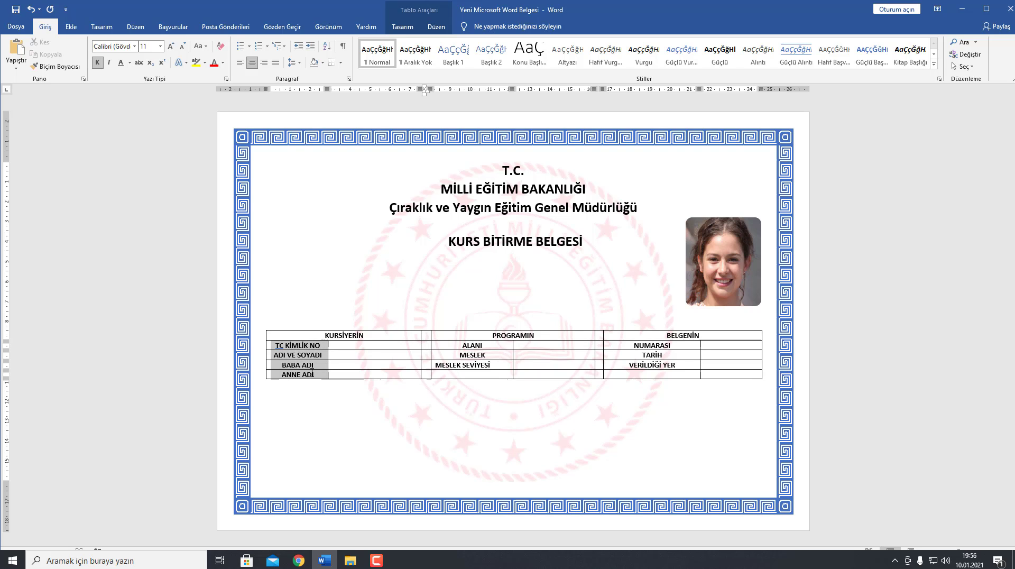
{"action": "left_click", "coordinate": [239, 63]}
{"action": "left_click_drag", "start_coordinate": [473, 348], "coordinate": [474, 367]}
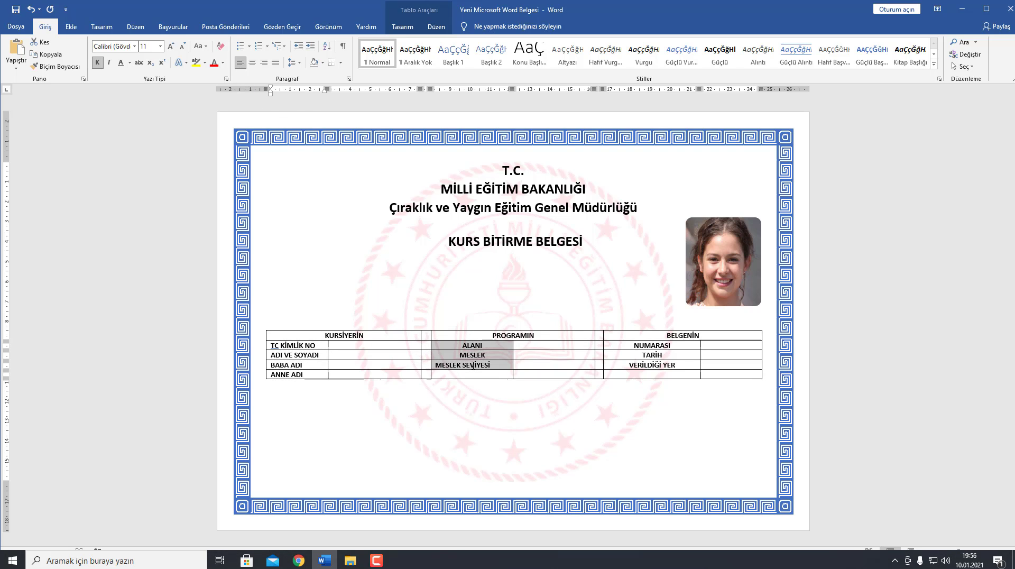
{"action": "left_click", "coordinate": [241, 62]}
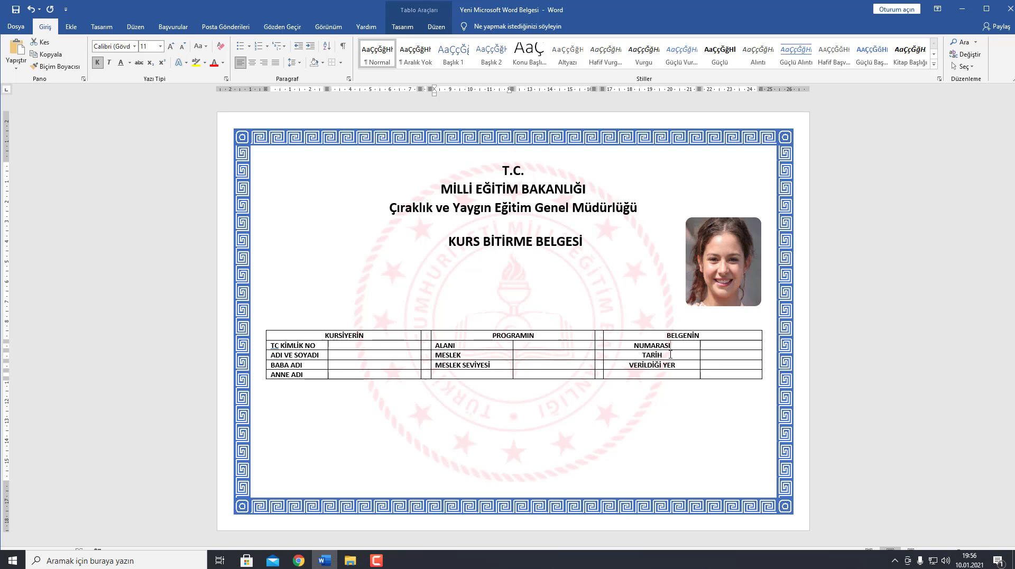
{"action": "left_click_drag", "start_coordinate": [671, 349], "coordinate": [671, 368]}
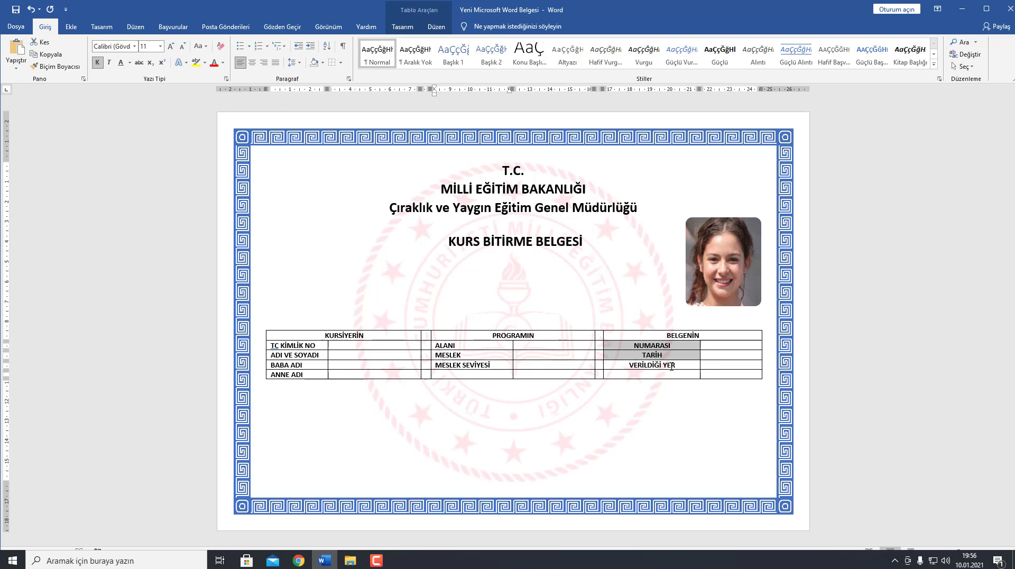
{"action": "left_click", "coordinate": [240, 62]}
{"action": "left_click", "coordinate": [655, 365]}
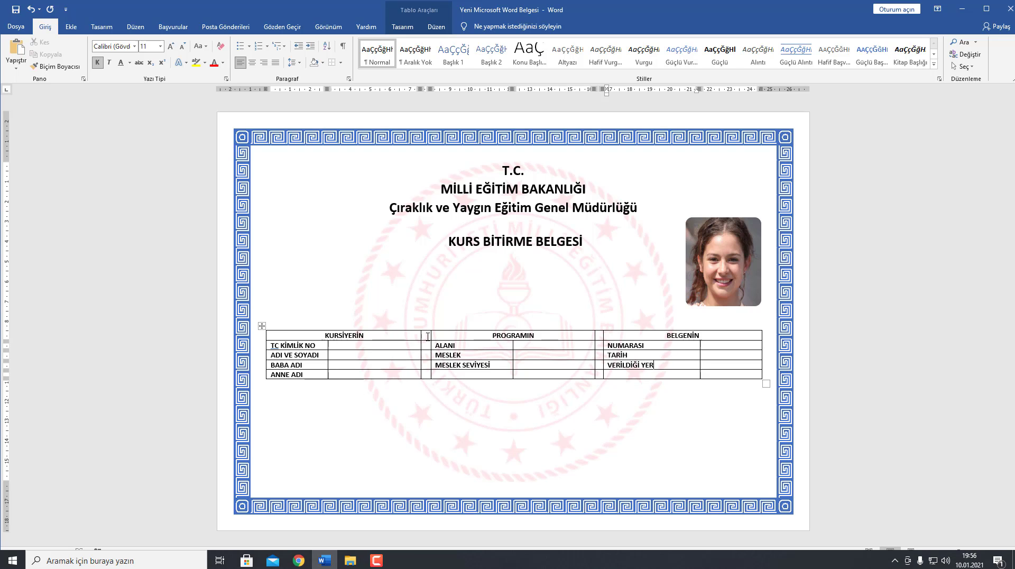
Step: Merge the narrow spacer columns after KURSİYERİN and before BELGENİN into single cells
{"action": "left_click_drag", "start_coordinate": [428, 337], "coordinate": [428, 373]}
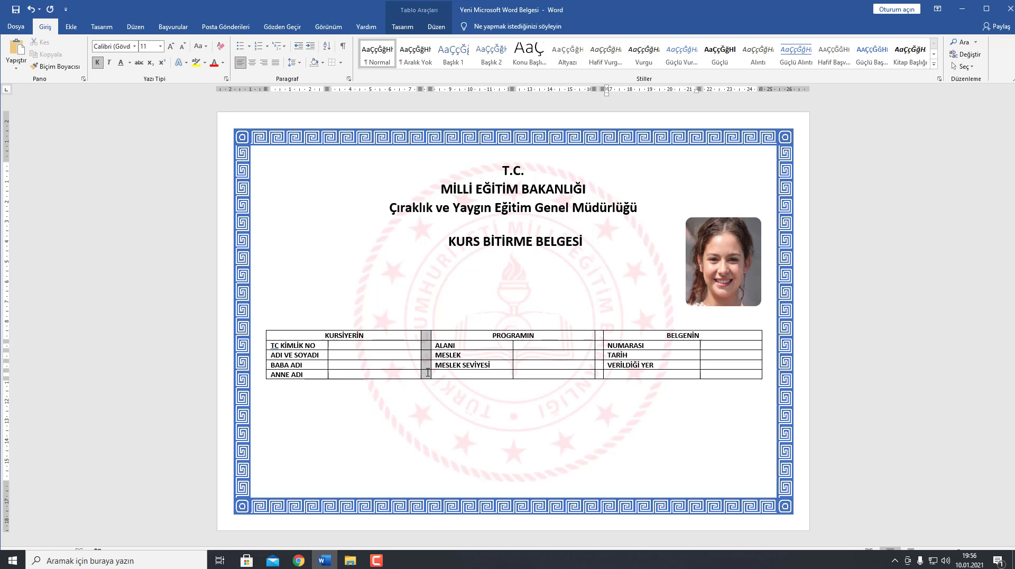
{"action": "right_click", "coordinate": [427, 364]}
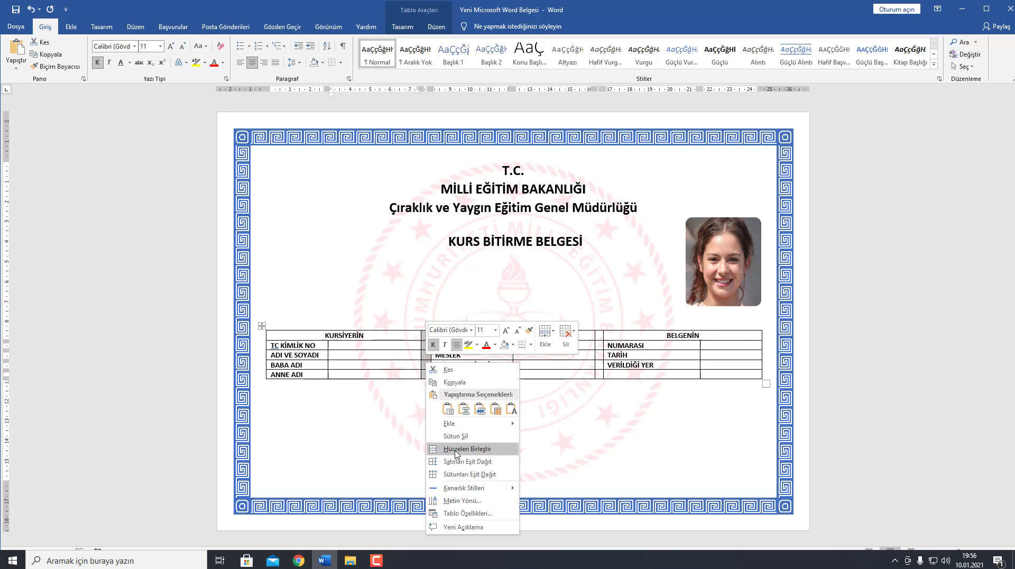
{"action": "left_click", "coordinate": [456, 449]}
{"action": "left_click_drag", "start_coordinate": [598, 337], "coordinate": [603, 368]}
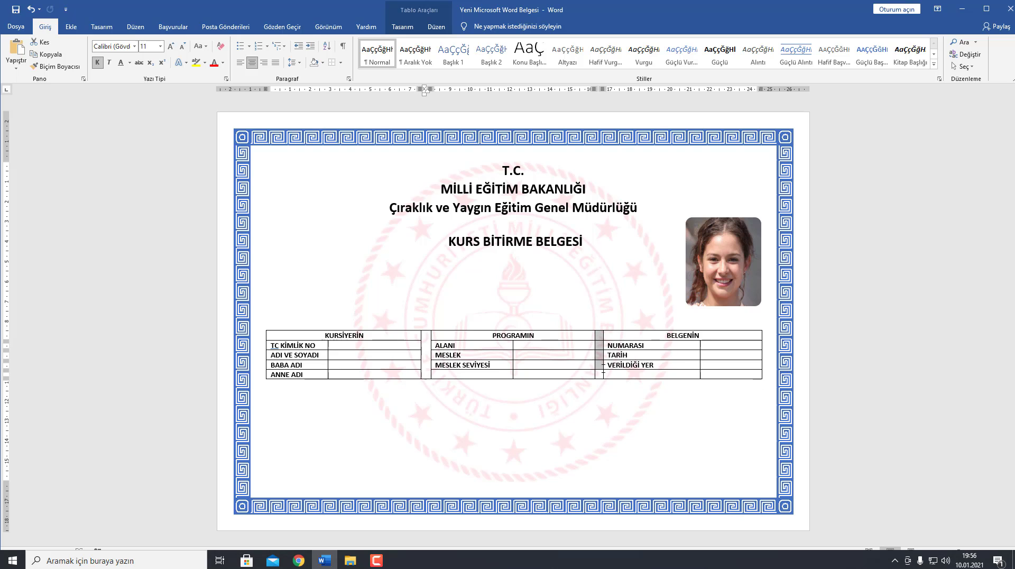
{"action": "right_click", "coordinate": [603, 365]}
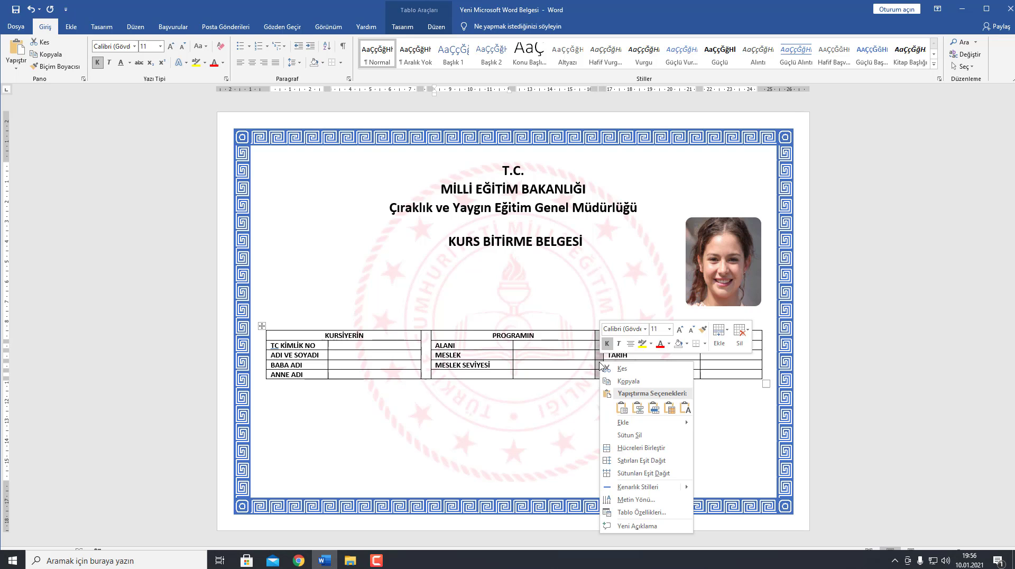
{"action": "left_click", "coordinate": [622, 449]}
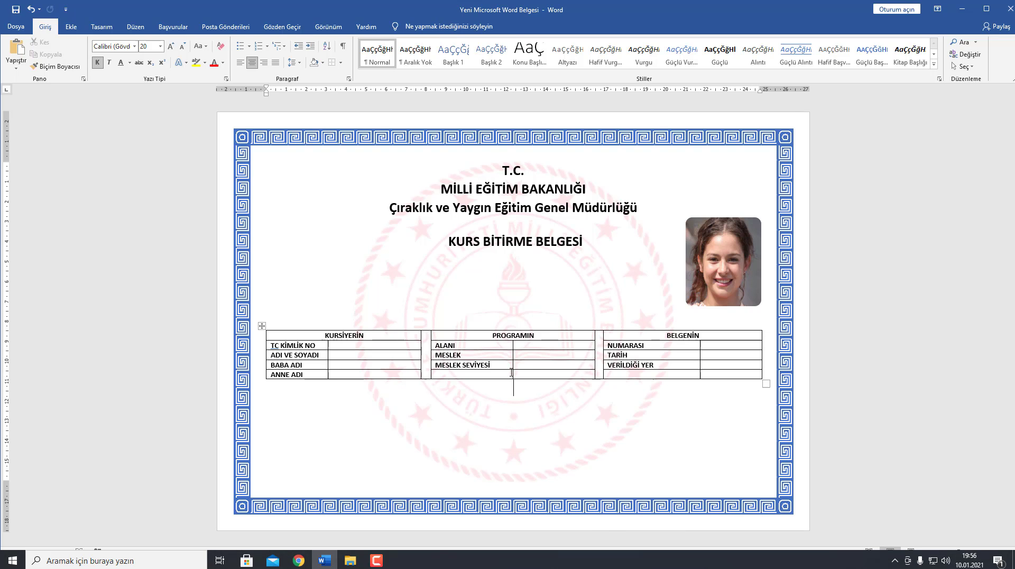
Step: Merge the empty bottom cells under PROGRAMIN and BELGENİN and shift their inner column borders left
{"action": "left_click_drag", "start_coordinate": [512, 372], "coordinate": [531, 373]}
{"action": "right_click", "coordinate": [531, 373]}
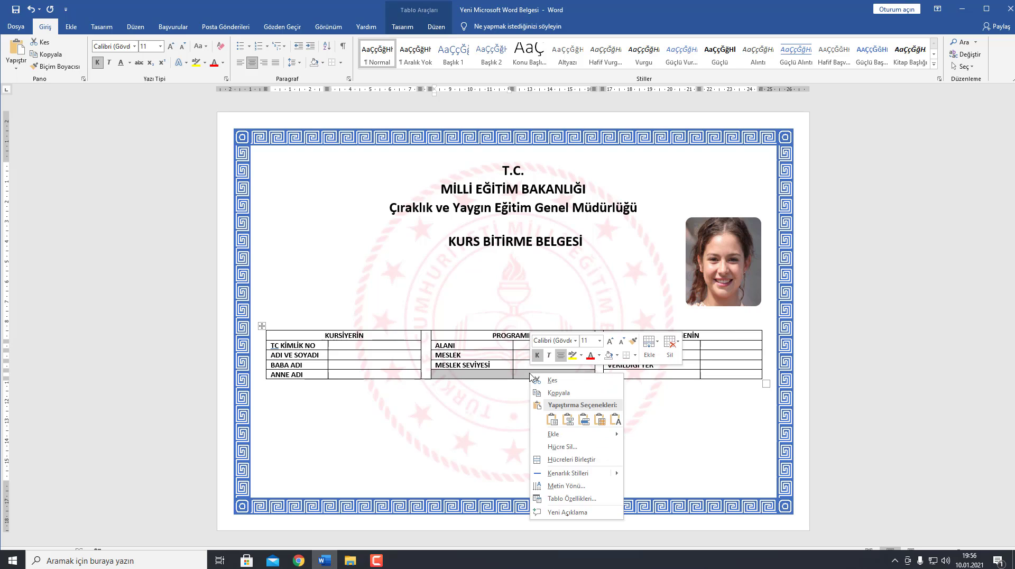
{"action": "left_click", "coordinate": [568, 460]}
{"action": "left_click_drag", "start_coordinate": [659, 376], "coordinate": [716, 374]}
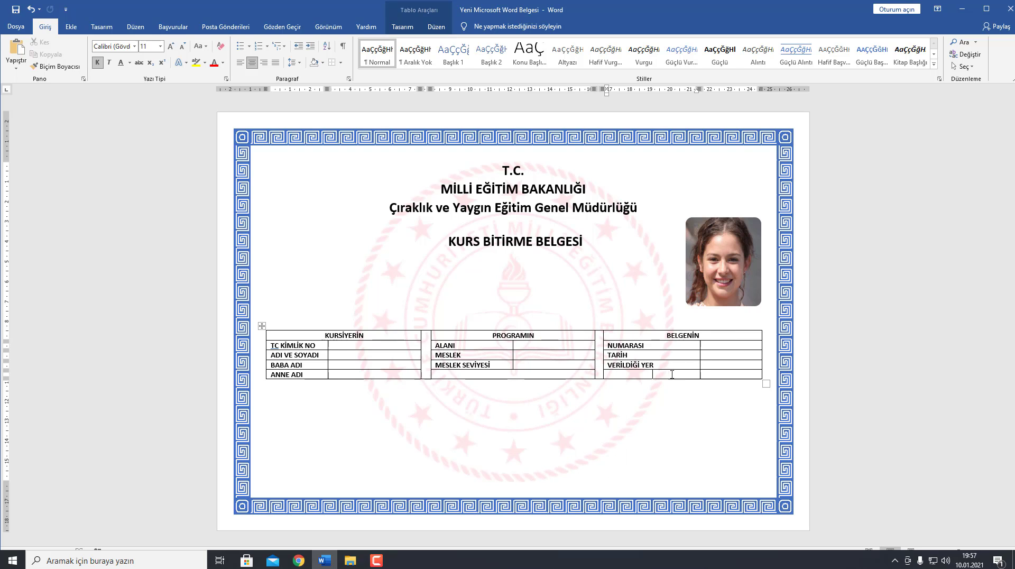
{"action": "right_click", "coordinate": [707, 374]}
{"action": "left_click", "coordinate": [748, 460]}
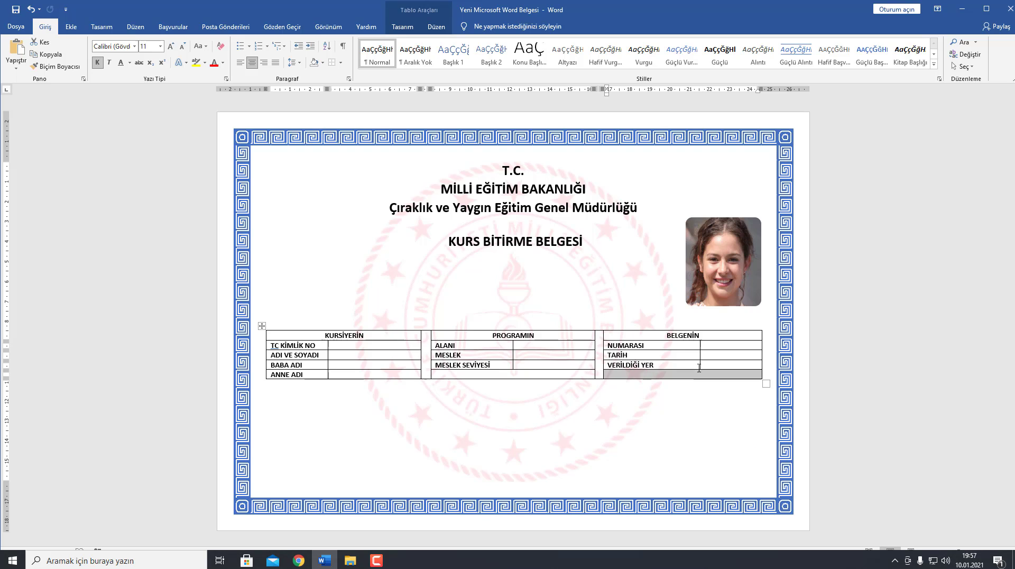
{"action": "left_click_drag", "start_coordinate": [701, 354], "coordinate": [662, 354]}
{"action": "left_click_drag", "start_coordinate": [512, 347], "coordinate": [497, 348]}
{"action": "key", "text": "ctrl+End"}
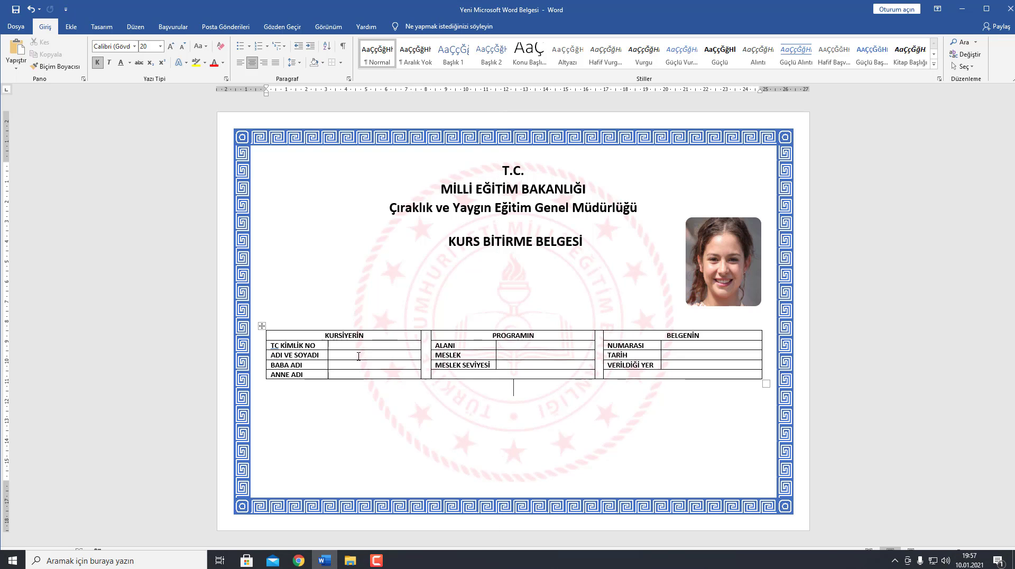
Step: Apply the Düz Tablo 1 table style to the information table
{"action": "left_click", "coordinate": [262, 326]}
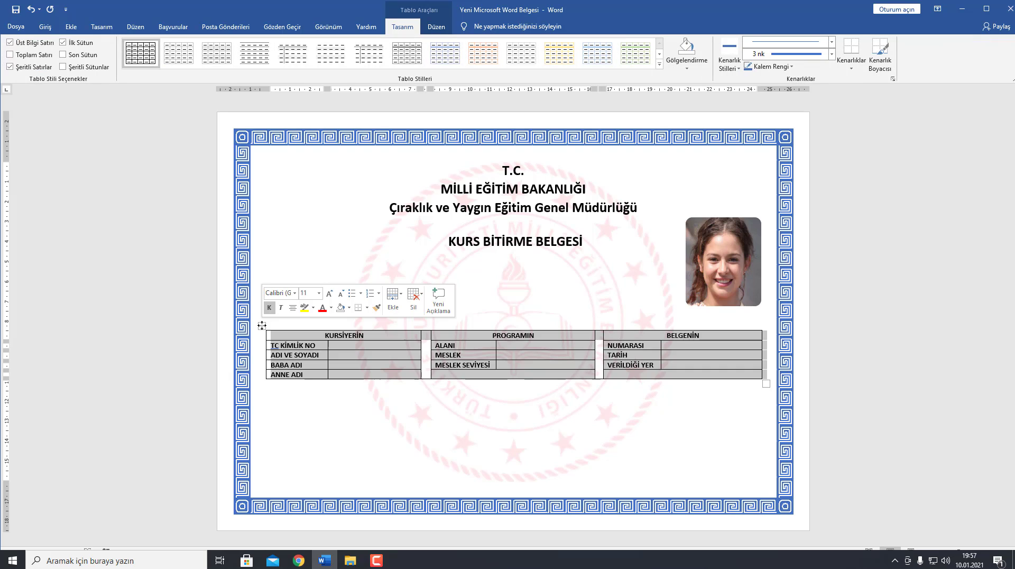
{"action": "left_click", "coordinate": [661, 71]}
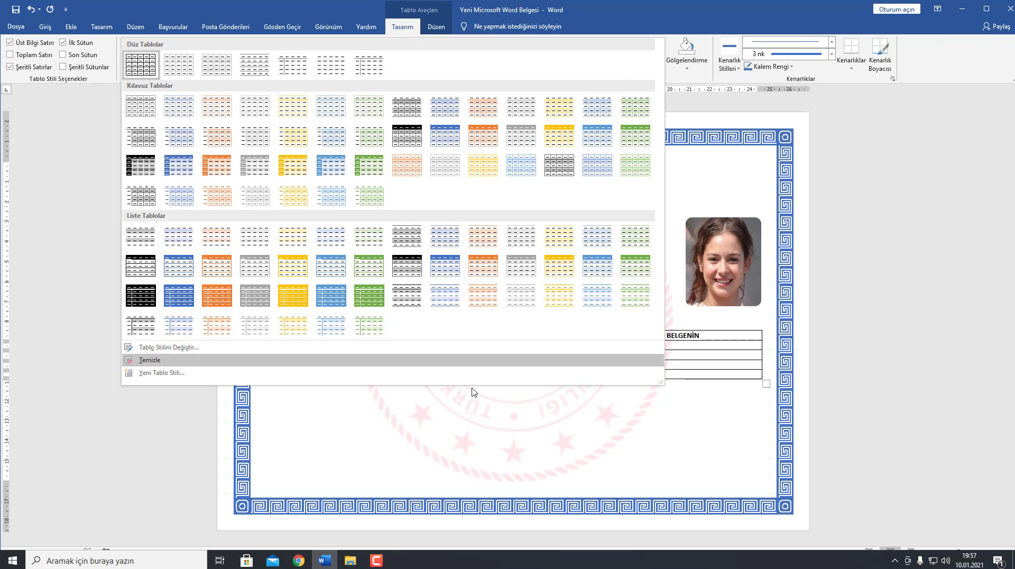
{"action": "left_click", "coordinate": [484, 420]}
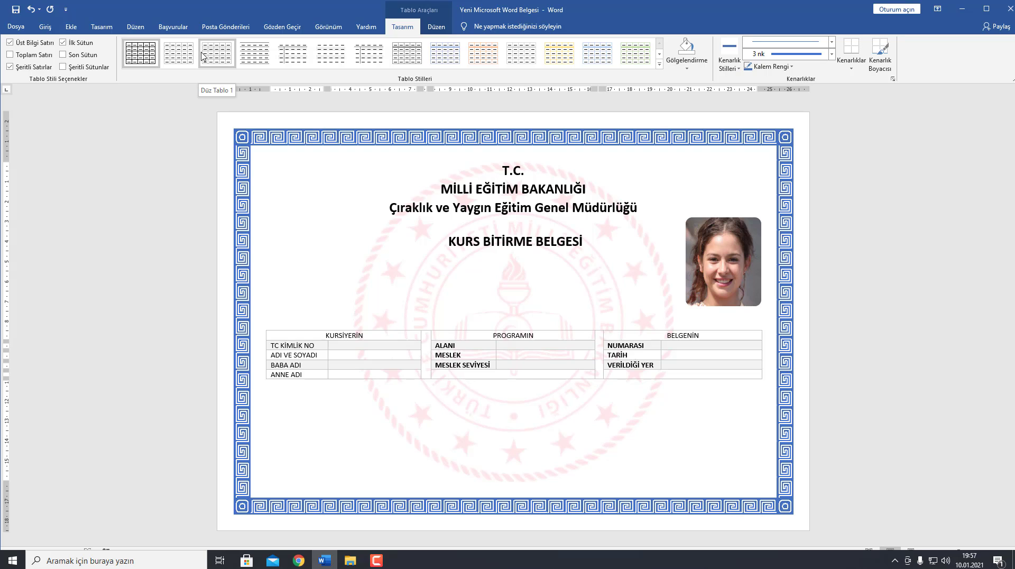
{"action": "left_click", "coordinate": [220, 56]}
{"action": "left_click", "coordinate": [482, 470]}
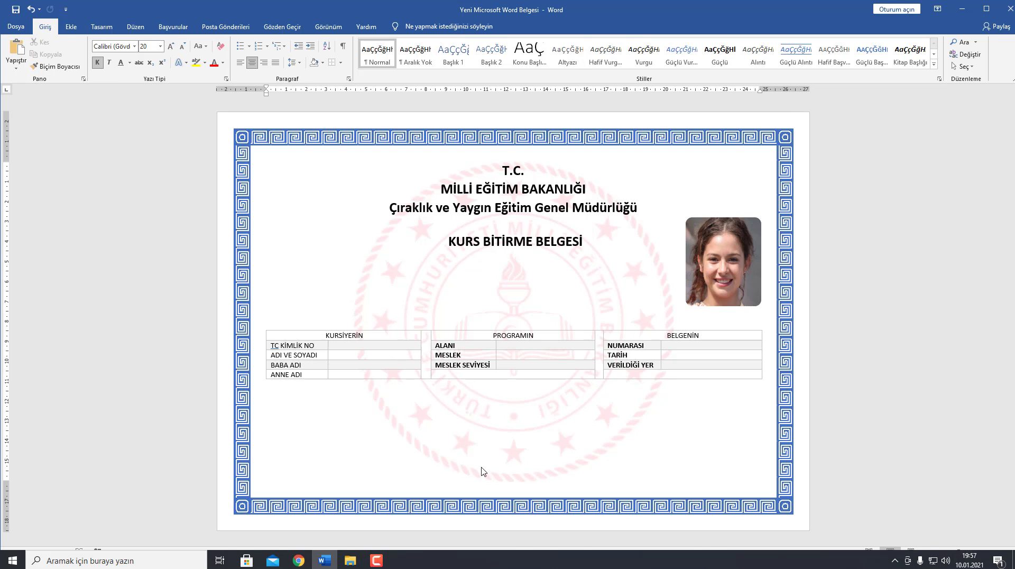
{"action": "mouse_move", "coordinate": [329, 335]}
{"action": "left_click_drag", "start_coordinate": [331, 337], "coordinate": [756, 336]}
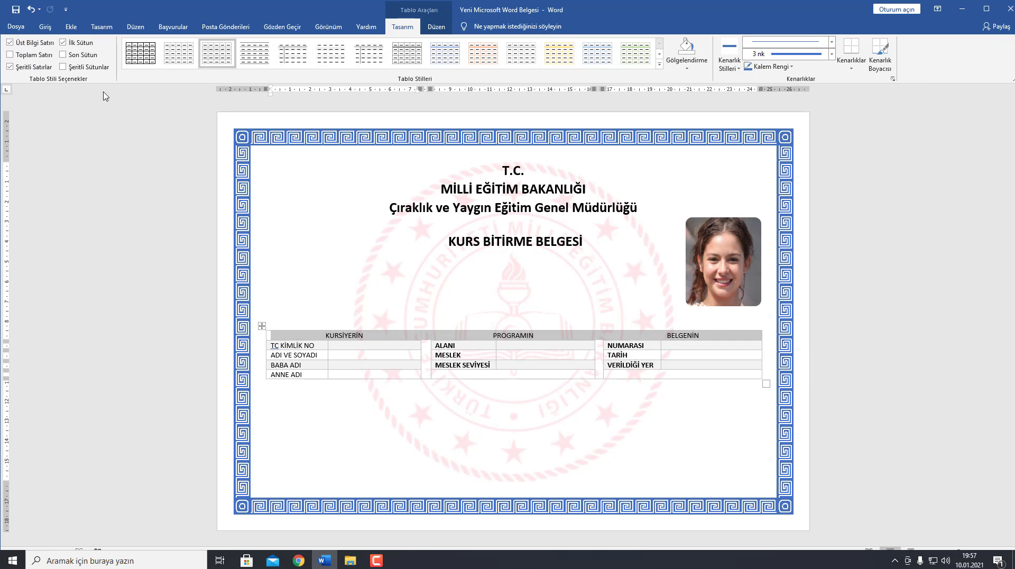
Step: Bold the header row at size 13, bold the first-column labels, and add a paragraph below
{"action": "left_click", "coordinate": [45, 26]}
{"action": "left_click", "coordinate": [98, 62]}
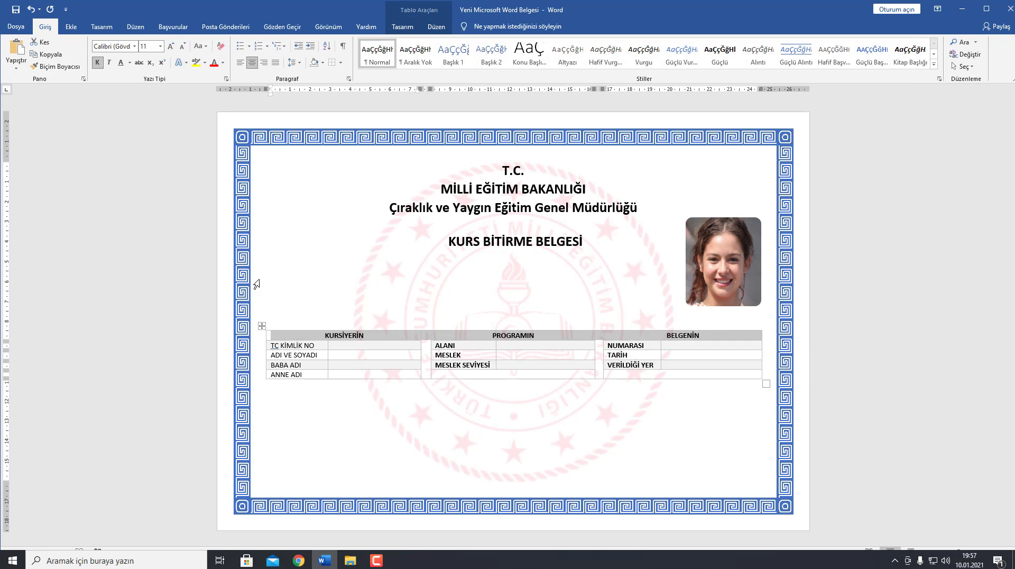
{"action": "left_click", "coordinate": [295, 357]}
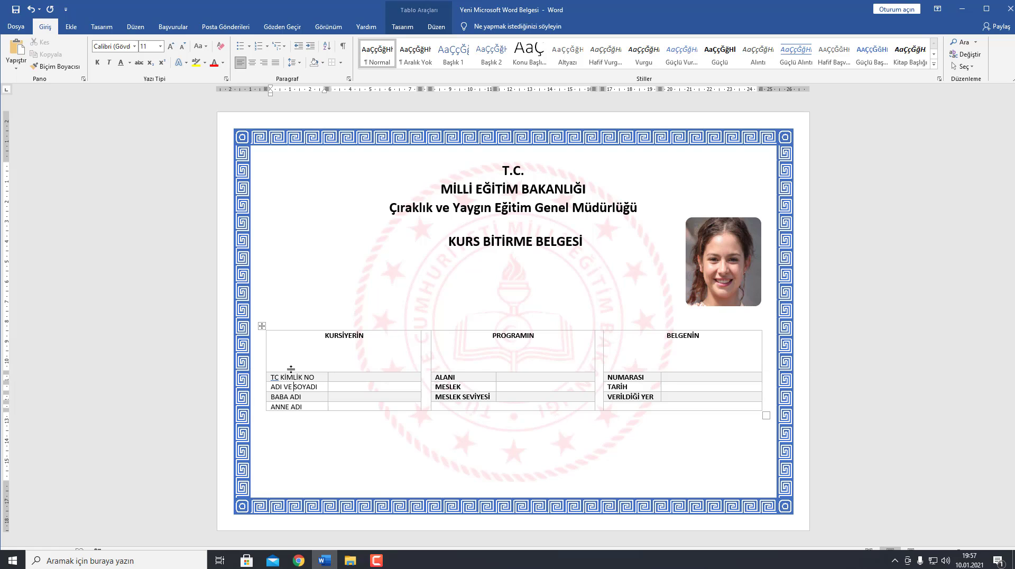
{"action": "left_click_drag", "start_coordinate": [299, 347], "coordinate": [300, 374]}
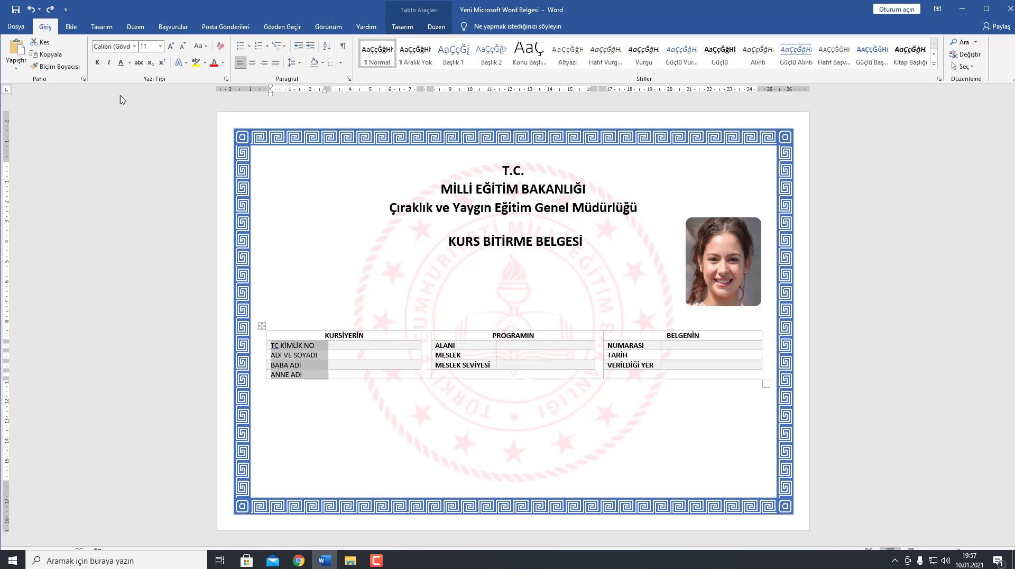
{"action": "left_click", "coordinate": [97, 62]}
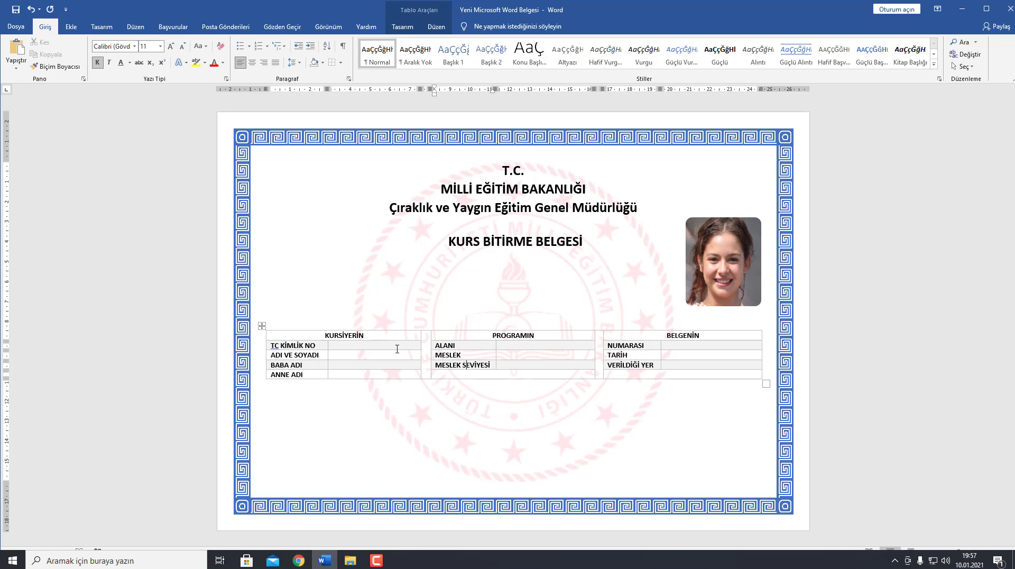
{"action": "left_click_drag", "start_coordinate": [324, 335], "coordinate": [658, 339]}
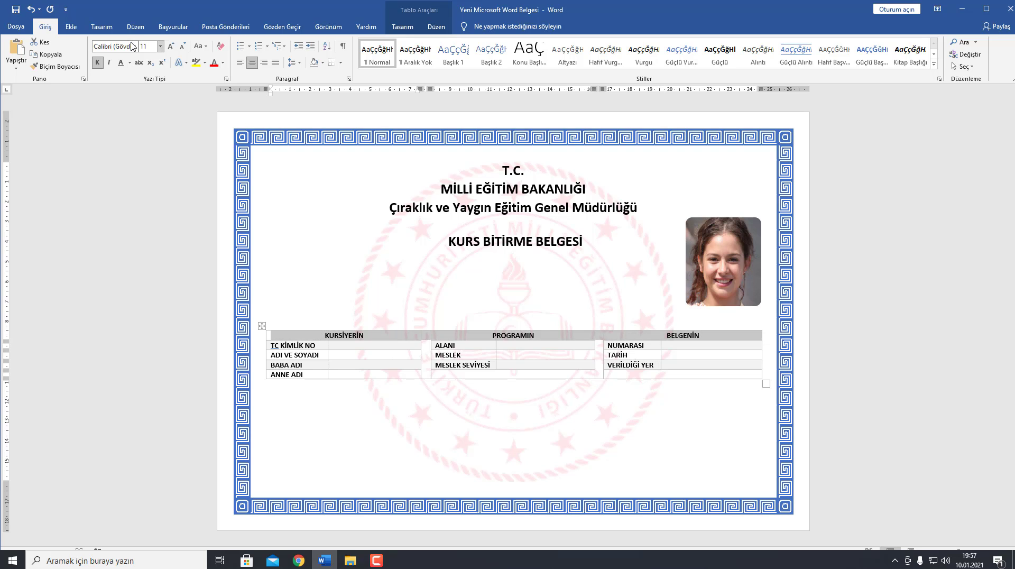
{"action": "type", "text": "3"}
{"action": "key", "text": "Return"}
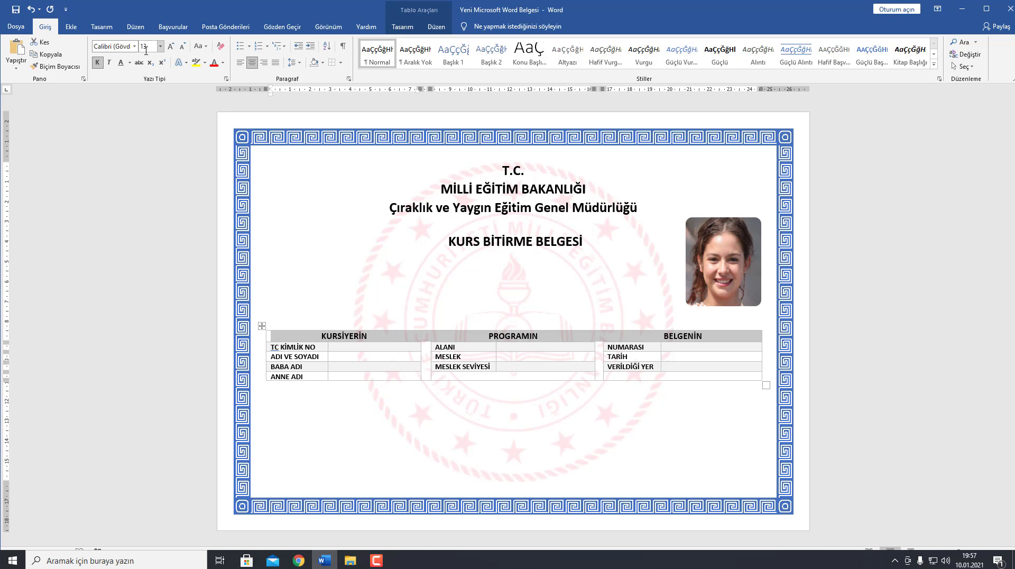
{"action": "left_click", "coordinate": [455, 412]}
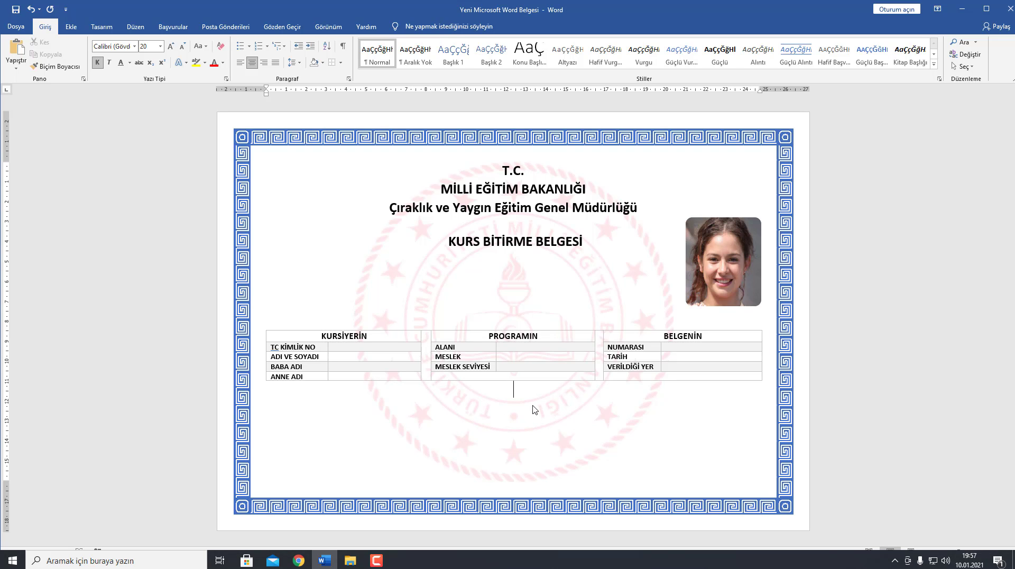
{"action": "key", "text": "Return"}
Step: Type the left-aligned completion sentence naming the trainee and the 01.01.2021–10.01.2021 dates, then select it
{"action": "mouse_move", "coordinate": [279, 244]}
{"action": "left_click", "coordinate": [240, 63]}
{"action": "type", "text": "Yul"}
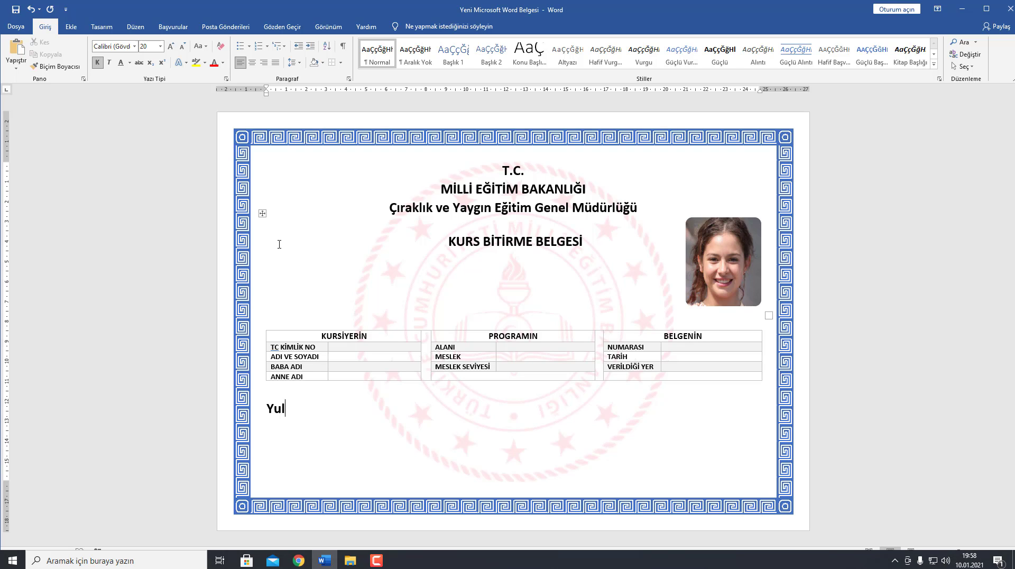
{"action": "key", "text": "BackSpace"}
{"action": "type", "text": "karıda açık "}
{"action": "type", "text": "kimliği yazılı Jenn"}
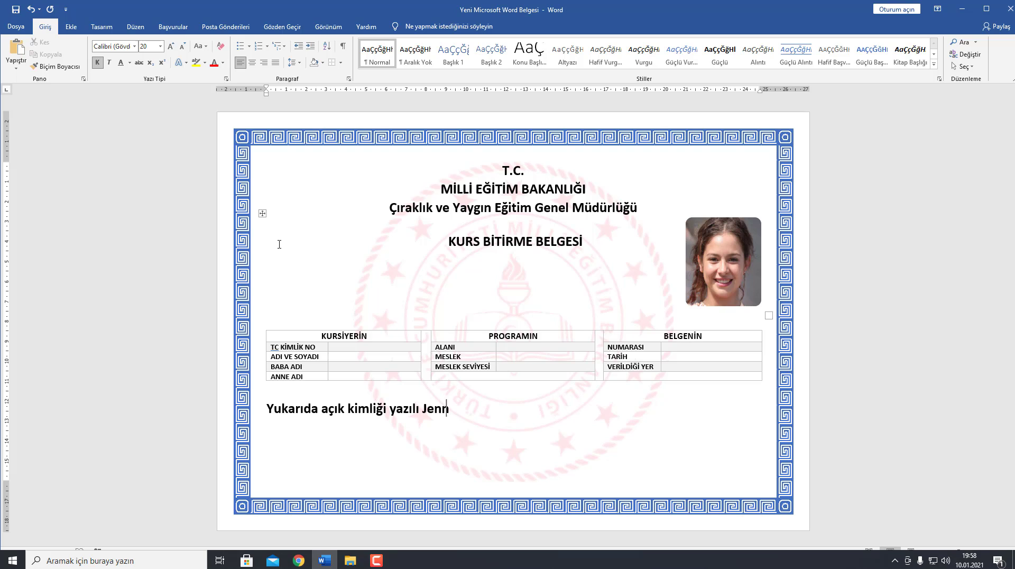
{"action": "type", "text": "ifer Brown, 01.01.2021 ile 10.01.2021 tarihhleri a"}
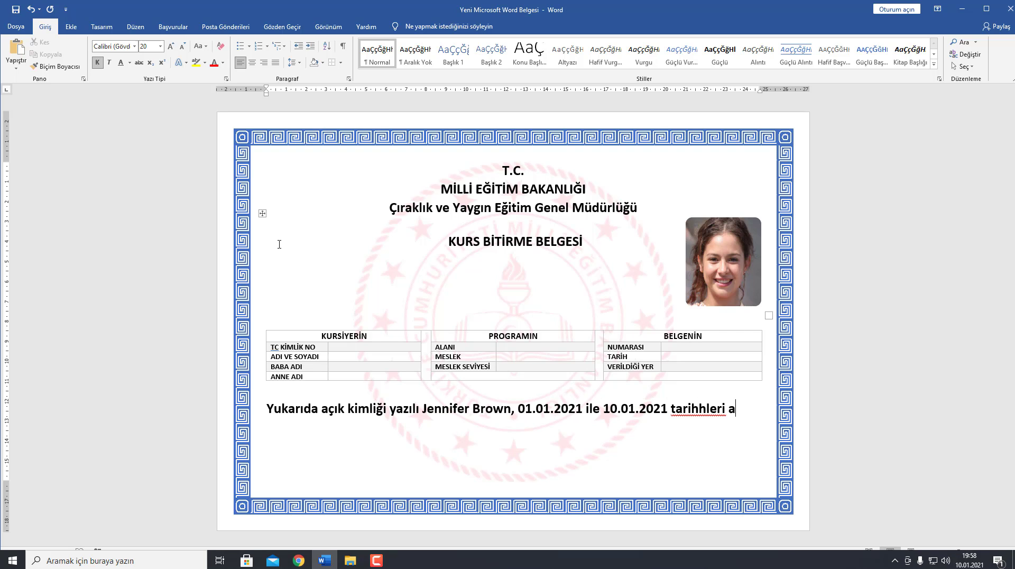
{"action": "type", "text": "rasında düzenlenen 280 saatlik Bilgisayar İşletmenliği programın"}
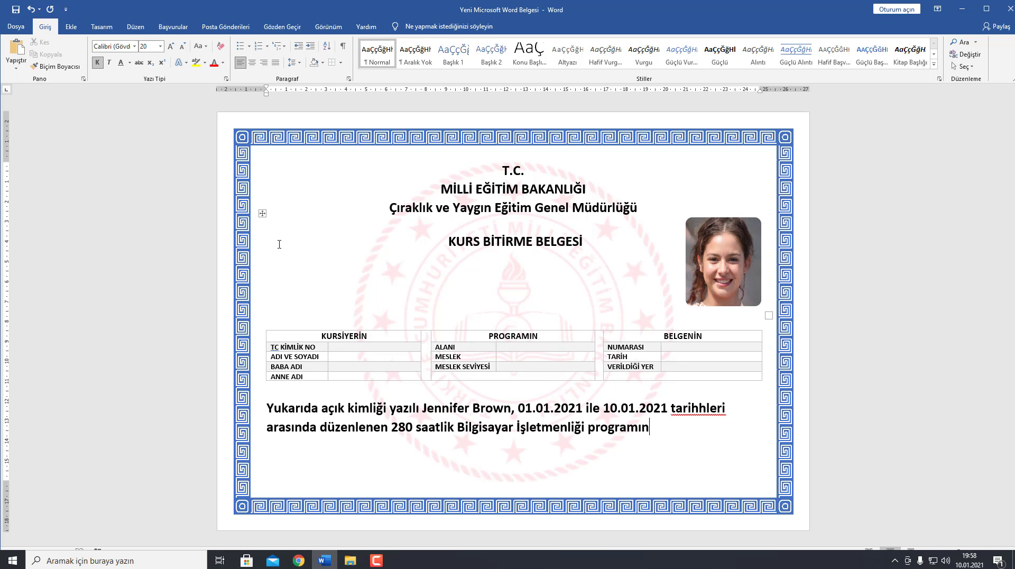
{"action": "type", "text": "ı tamamlayarak bu sertifikayı almaya hak kazanmıştır."}
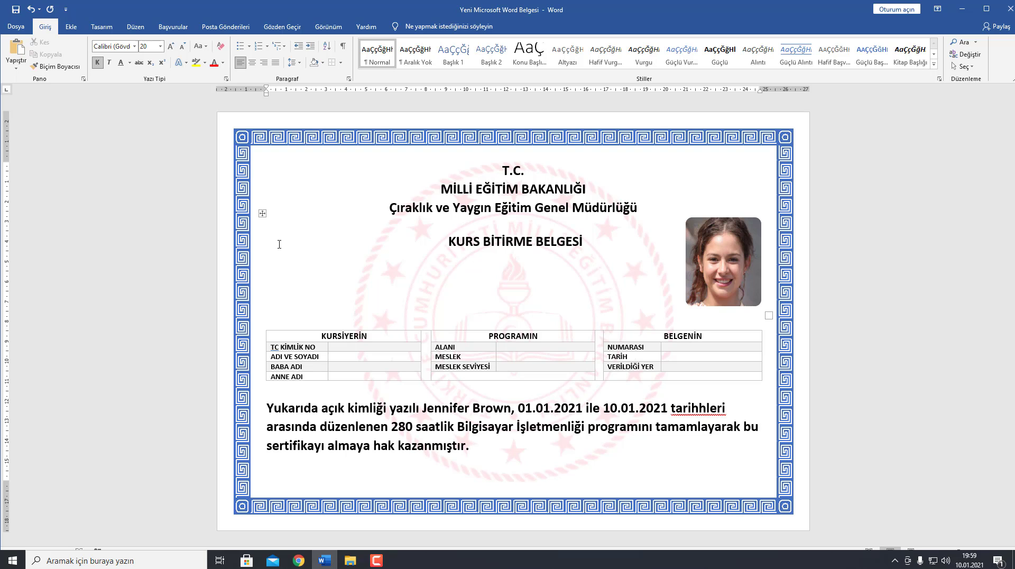
{"action": "left_click_drag", "start_coordinate": [477, 447], "coordinate": [299, 418]}
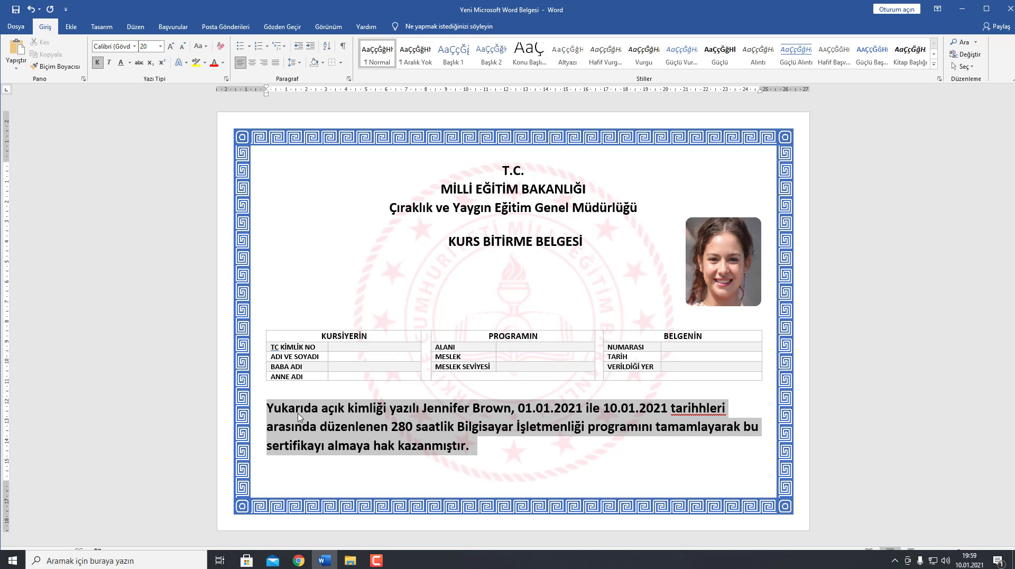
Step: Set the completion paragraph to font size 14 and remove its bold
{"action": "left_click", "coordinate": [148, 47]}
{"action": "type", "text": "14"}
{"action": "key", "text": "Return"}
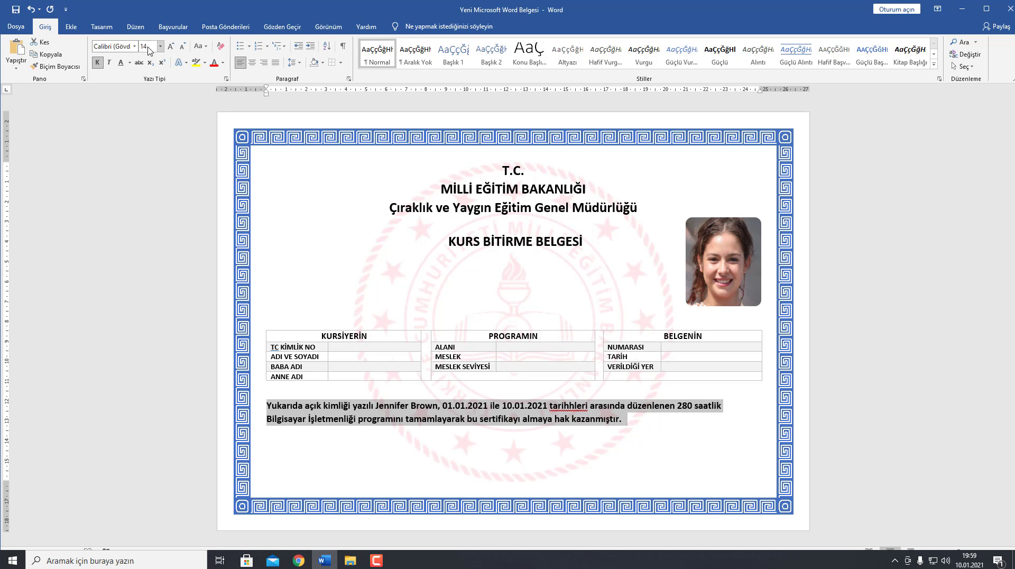
{"action": "left_click", "coordinate": [290, 397]}
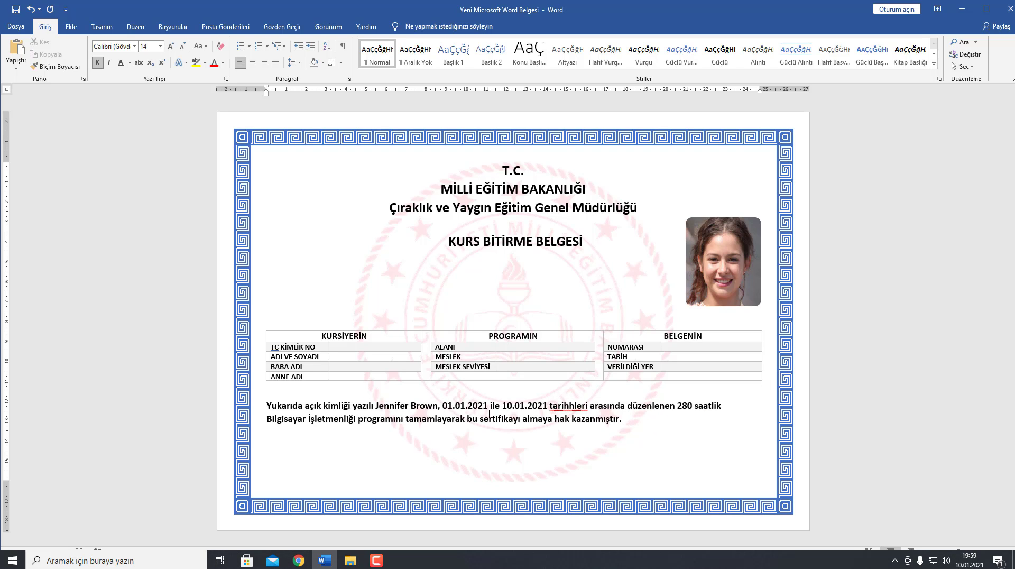
{"action": "key", "text": "ctrl+b"}
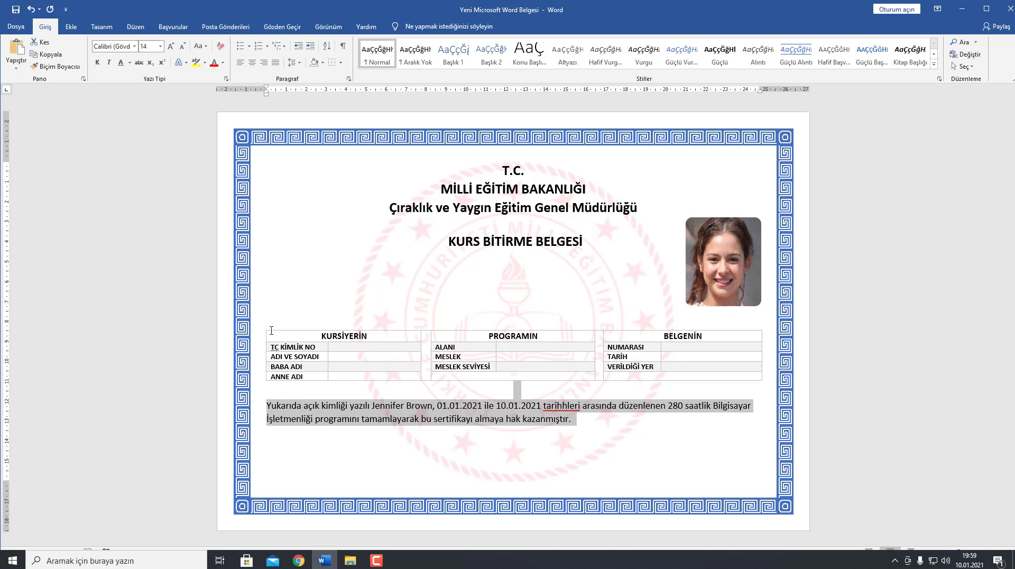
Step: Indent the first line, correct 'tarihhleri' to 'tarihleri', and justify the paragraph
{"action": "left_click", "coordinate": [292, 411]}
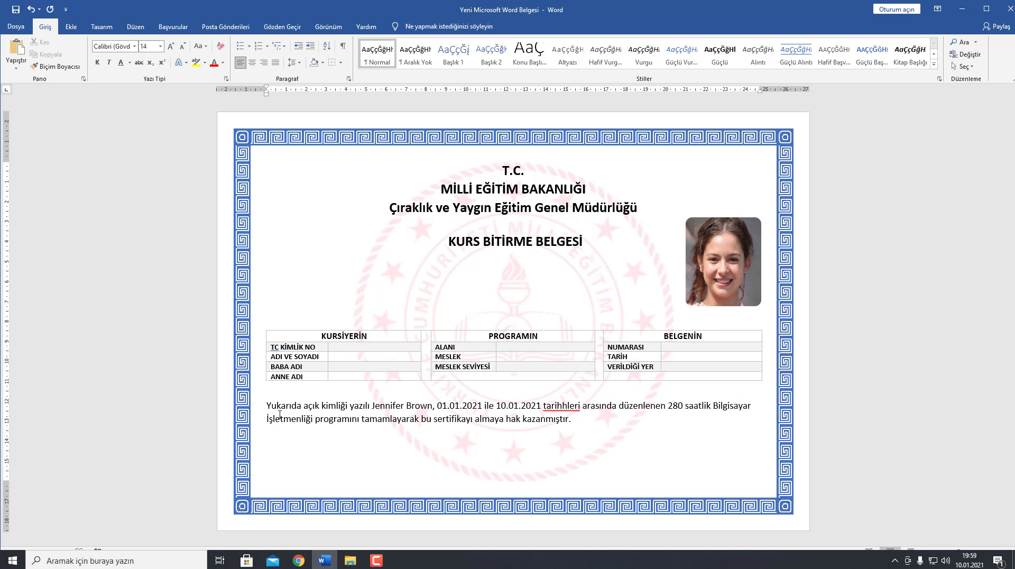
{"action": "key", "text": "Tab"}
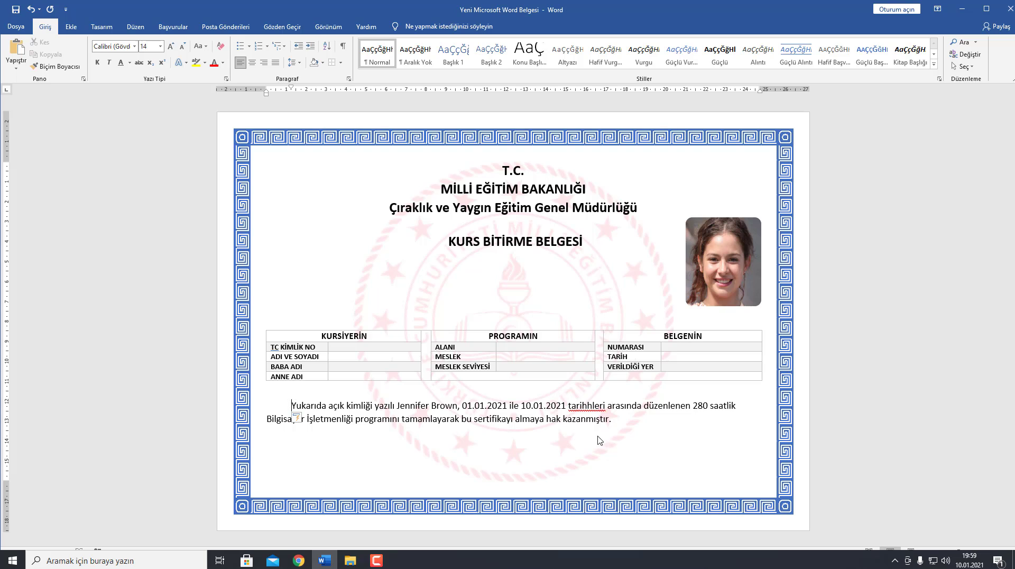
{"action": "left_click", "coordinate": [593, 405]}
{"action": "key", "text": "BackSpace"}
{"action": "left_click_drag", "start_coordinate": [624, 422], "coordinate": [272, 391]}
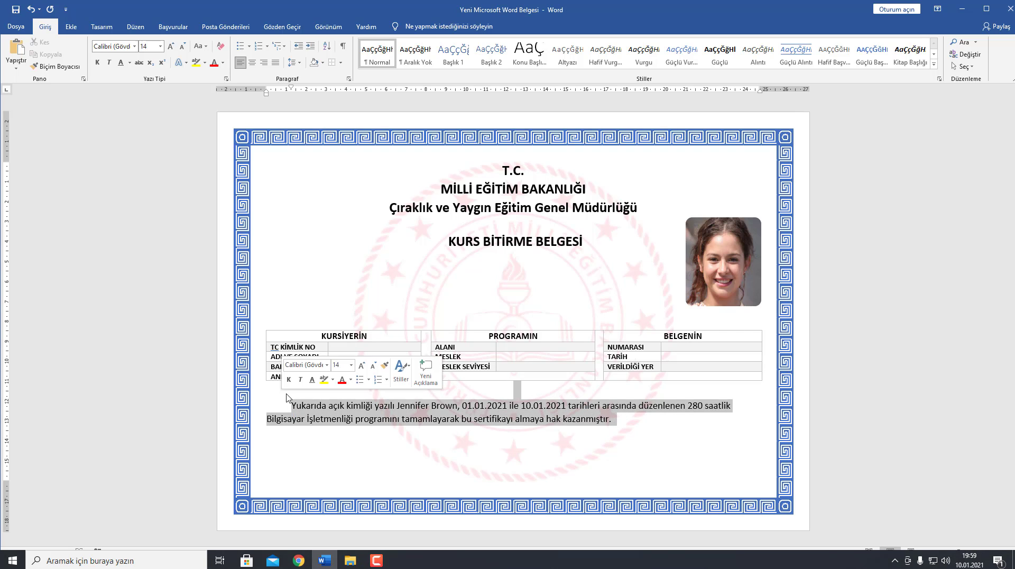
{"action": "left_click", "coordinate": [275, 62]}
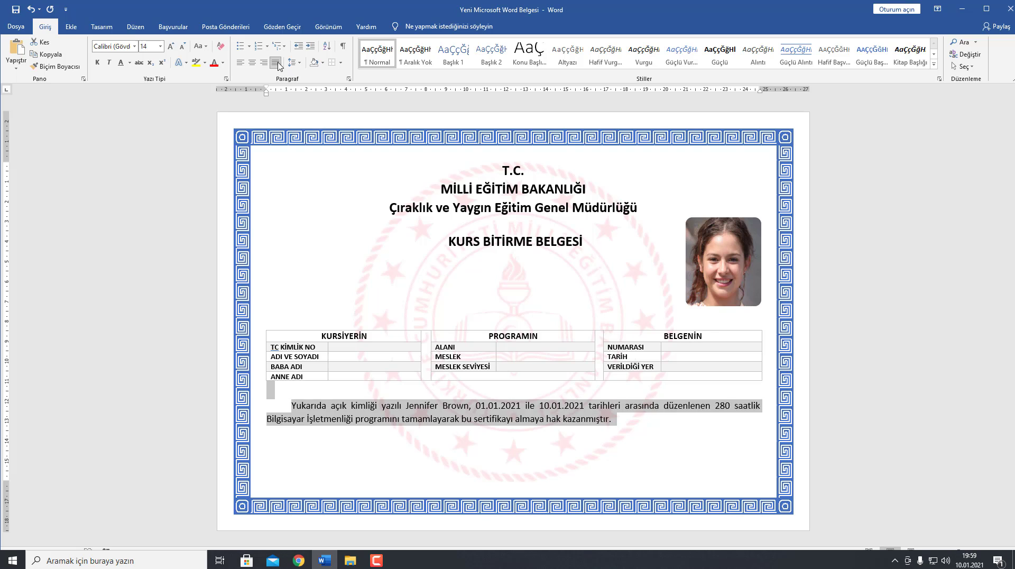
Step: Bold the trainee's name and the words Bilgisayar İşletmenliği
{"action": "left_click", "coordinate": [431, 419]}
{"action": "left_click_drag", "start_coordinate": [451, 408], "coordinate": [476, 406]}
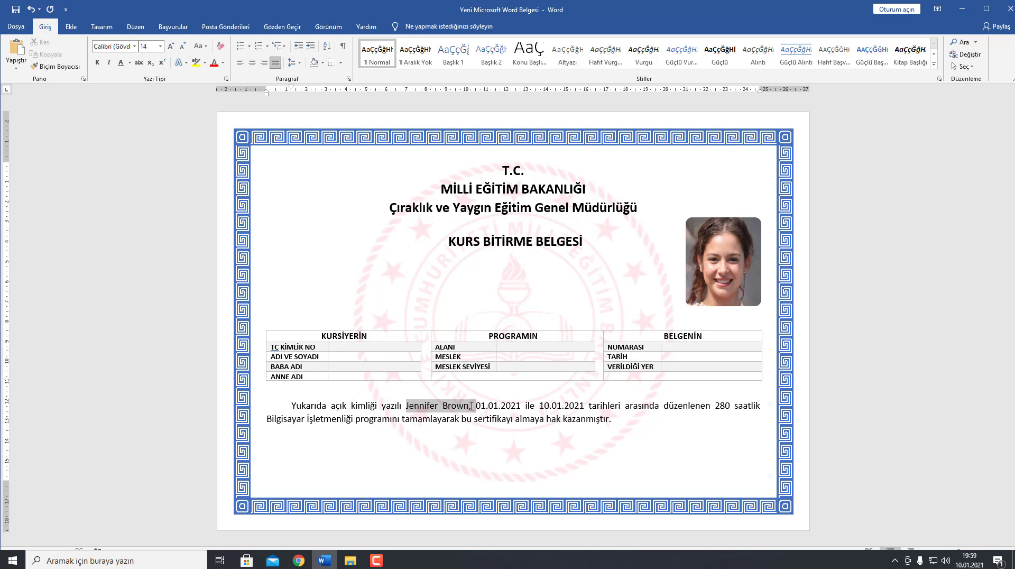
{"action": "left_click", "coordinate": [98, 63]}
{"action": "left_click", "coordinate": [619, 420]}
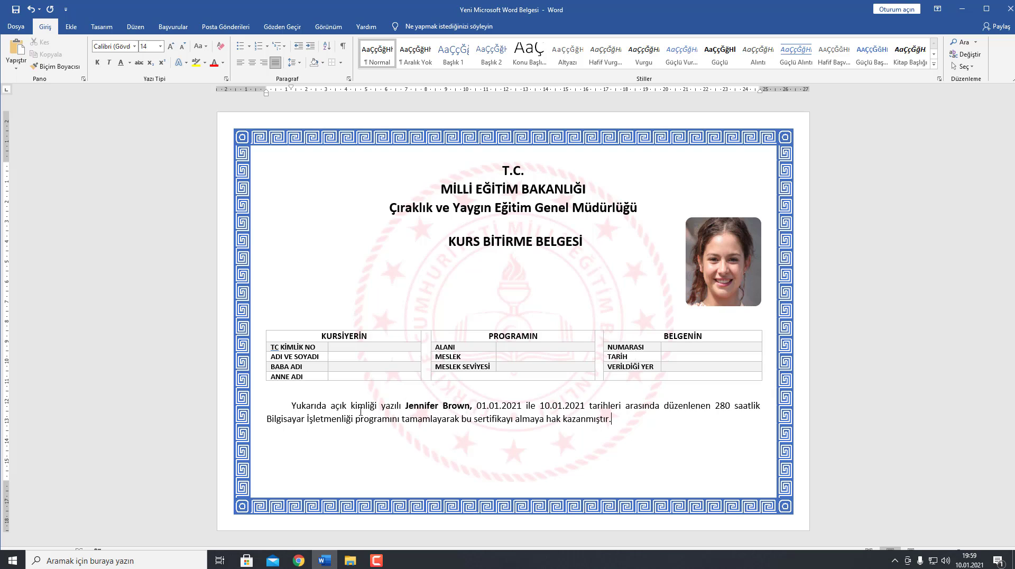
{"action": "left_click_drag", "start_coordinate": [341, 421], "coordinate": [354, 420]}
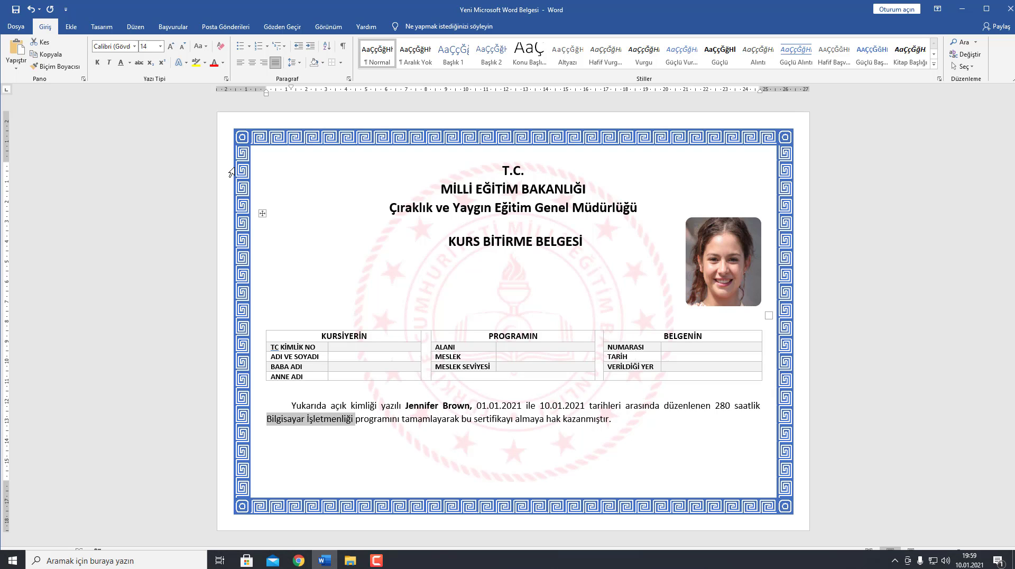
{"action": "left_click", "coordinate": [98, 63]}
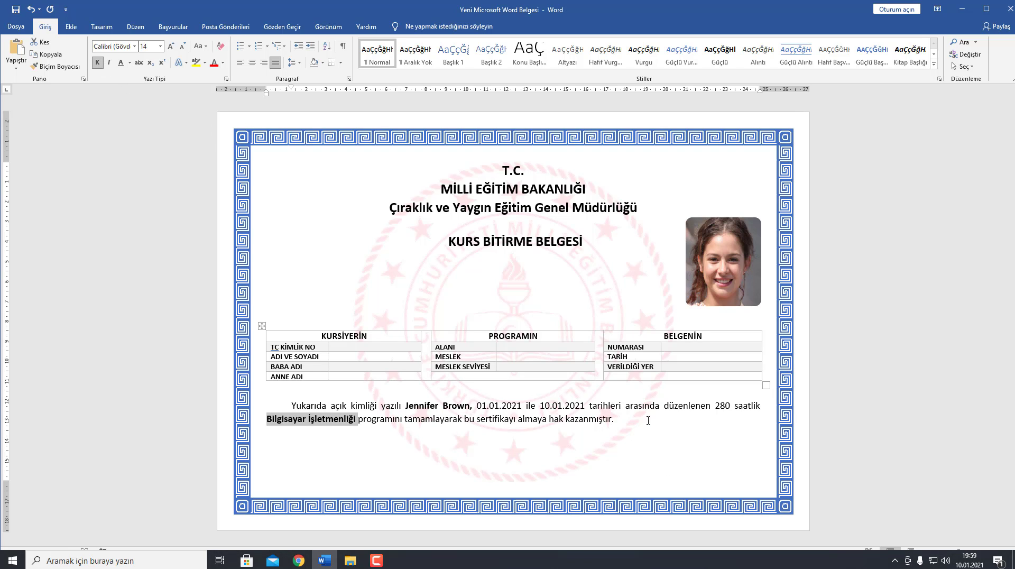
{"action": "left_click", "coordinate": [651, 505]}
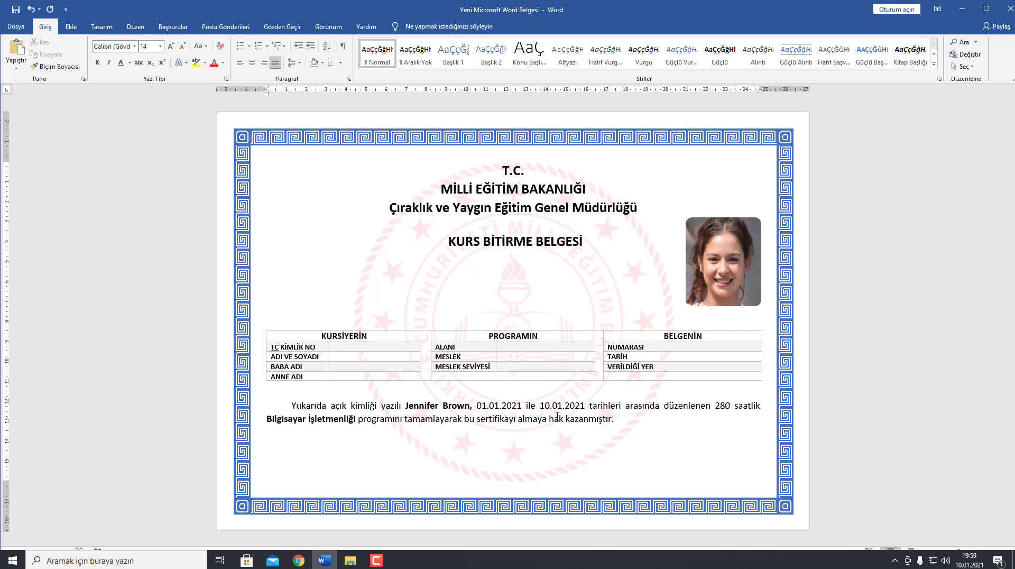
Step: Insert an 8-column, 3-row table and merge the top row's first two cells
{"action": "left_click", "coordinate": [71, 27]}
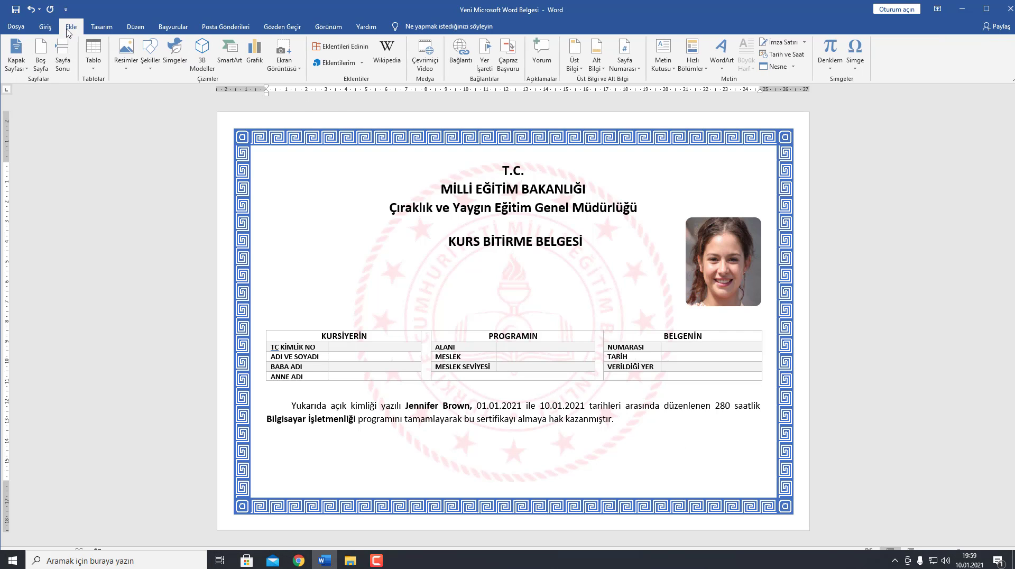
{"action": "left_click", "coordinate": [93, 54]}
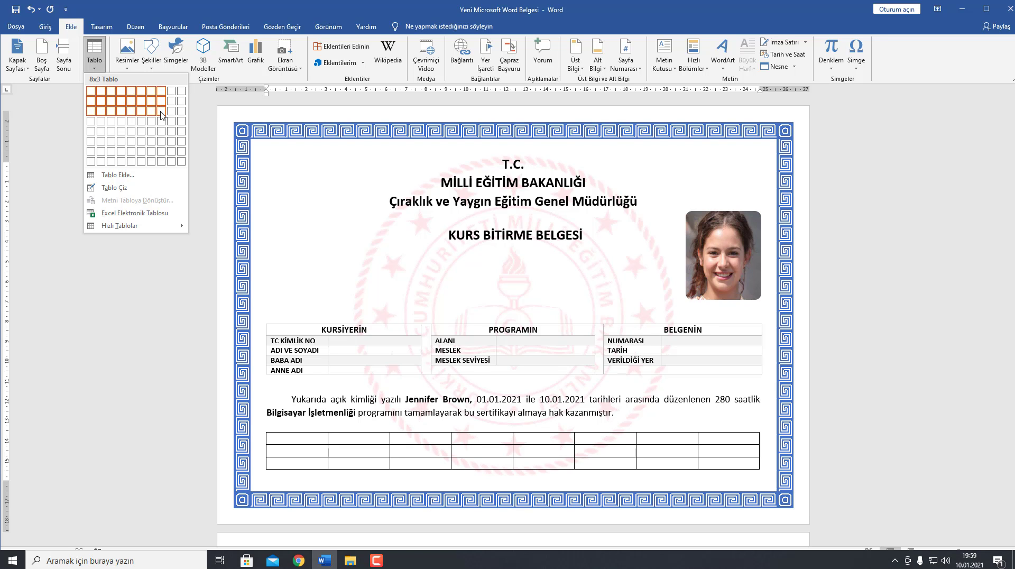
{"action": "left_click", "coordinate": [161, 115]}
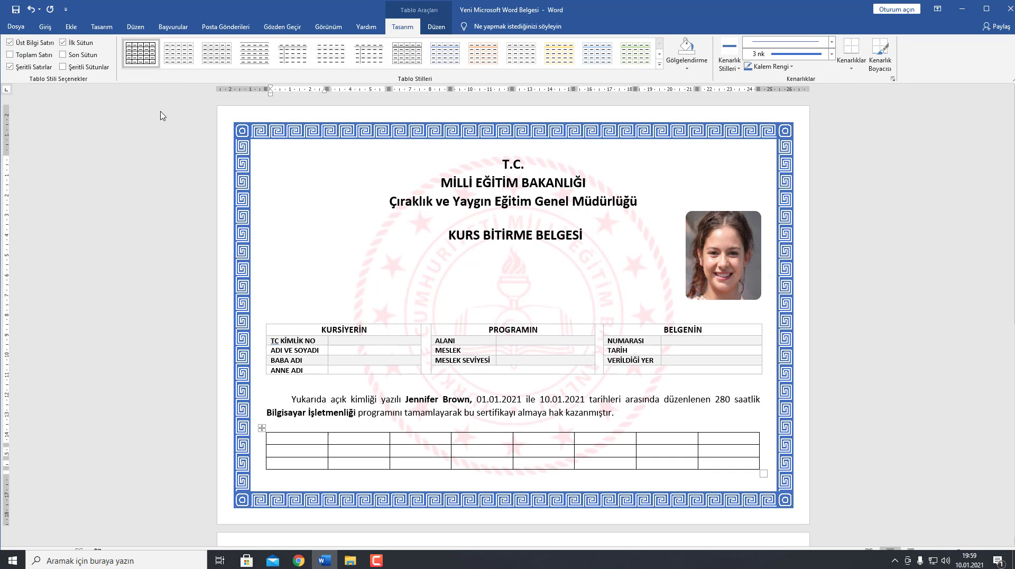
{"action": "left_click_drag", "start_coordinate": [320, 439], "coordinate": [359, 443]}
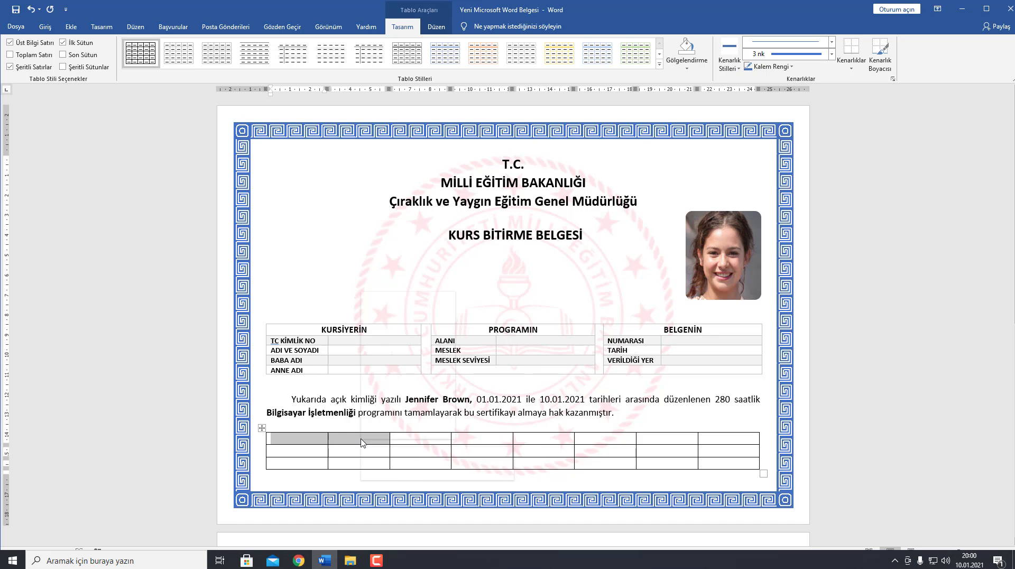
{"action": "right_click", "coordinate": [362, 444]}
{"action": "left_click", "coordinate": [406, 380]}
Step: Merge the last two cells of rows 1 and 2
{"action": "left_click", "coordinate": [331, 451]}
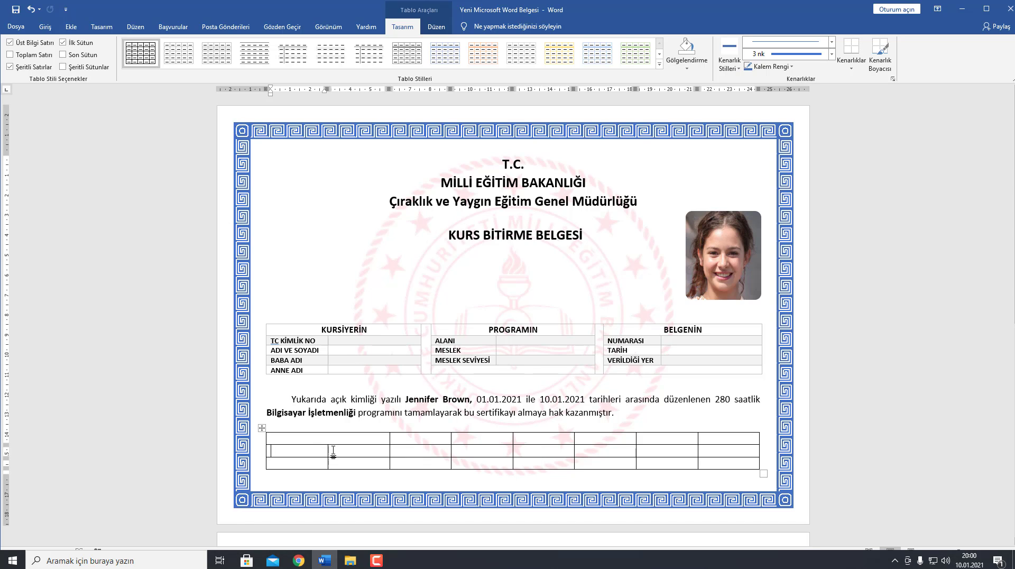
{"action": "left_click_drag", "start_coordinate": [334, 450], "coordinate": [346, 451]}
{"action": "right_click", "coordinate": [347, 451]}
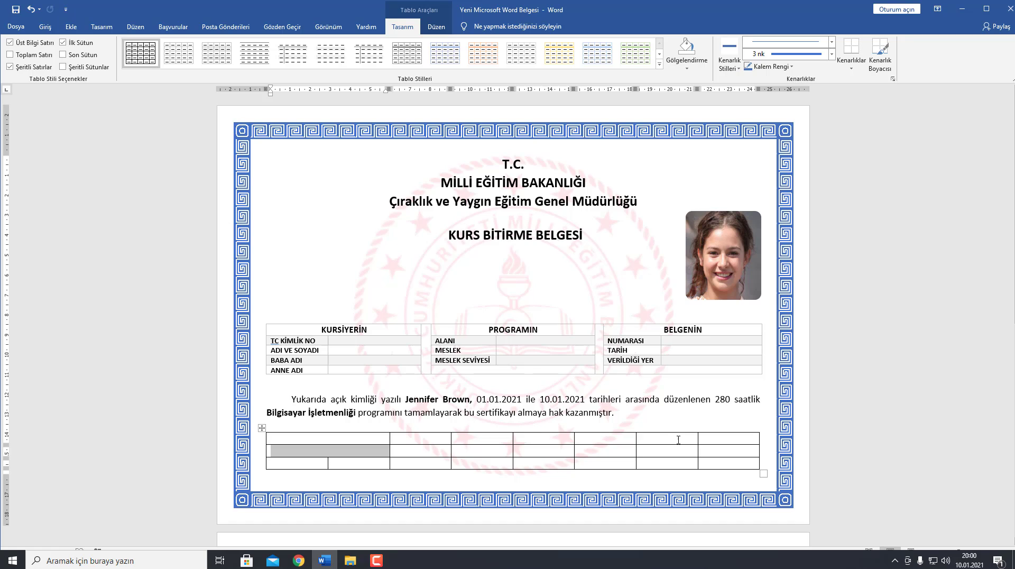
{"action": "left_click_drag", "start_coordinate": [669, 439], "coordinate": [719, 442]}
{"action": "right_click", "coordinate": [720, 442]}
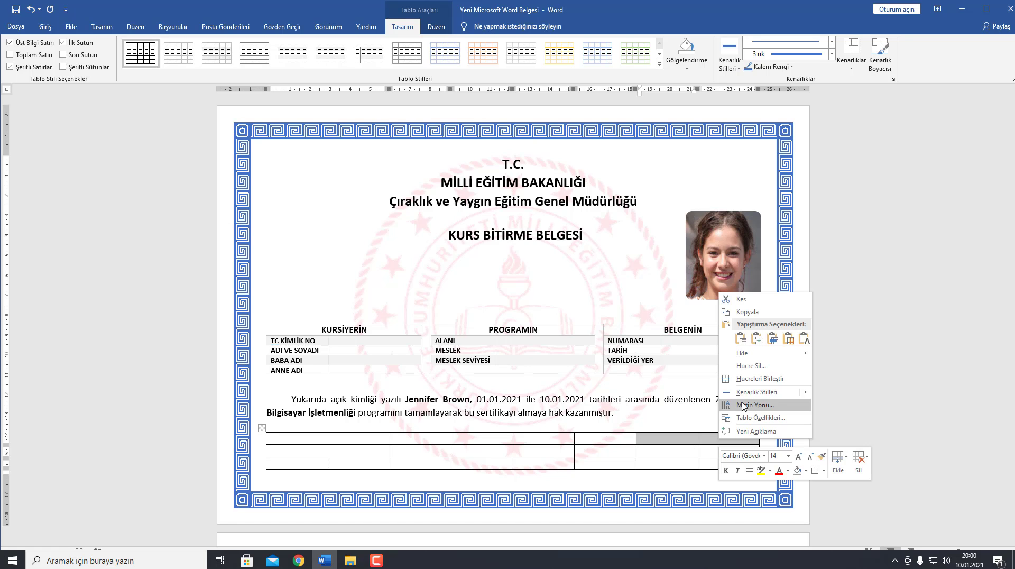
{"action": "left_click", "coordinate": [760, 379]}
{"action": "left_click_drag", "start_coordinate": [685, 452], "coordinate": [719, 452]}
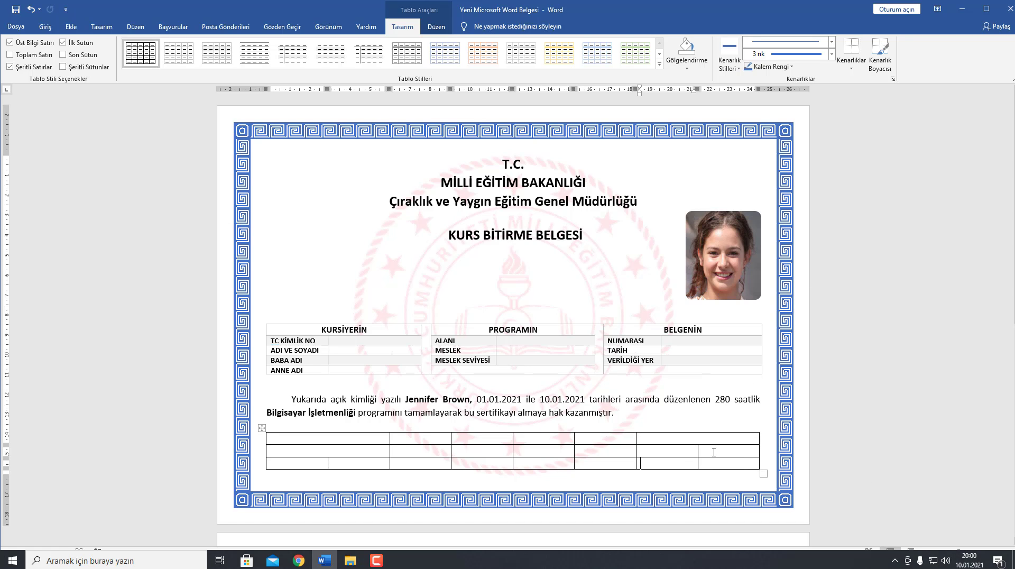
{"action": "right_click", "coordinate": [719, 452]}
{"action": "left_click", "coordinate": [756, 392]}
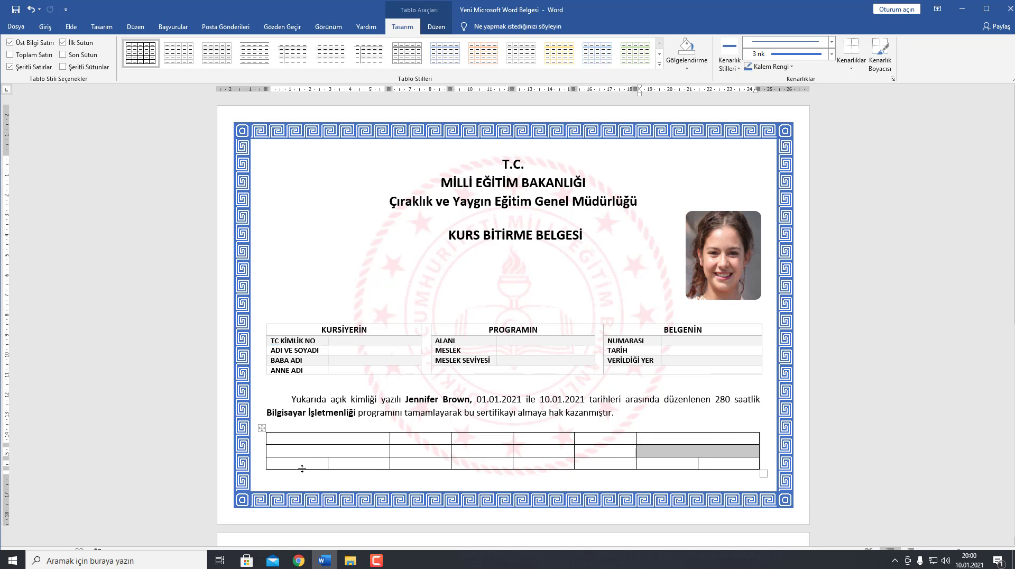
Step: Merge the first two and the last two cells of row 3
{"action": "left_click_drag", "start_coordinate": [299, 465], "coordinate": [358, 464]}
{"action": "right_click", "coordinate": [358, 464]}
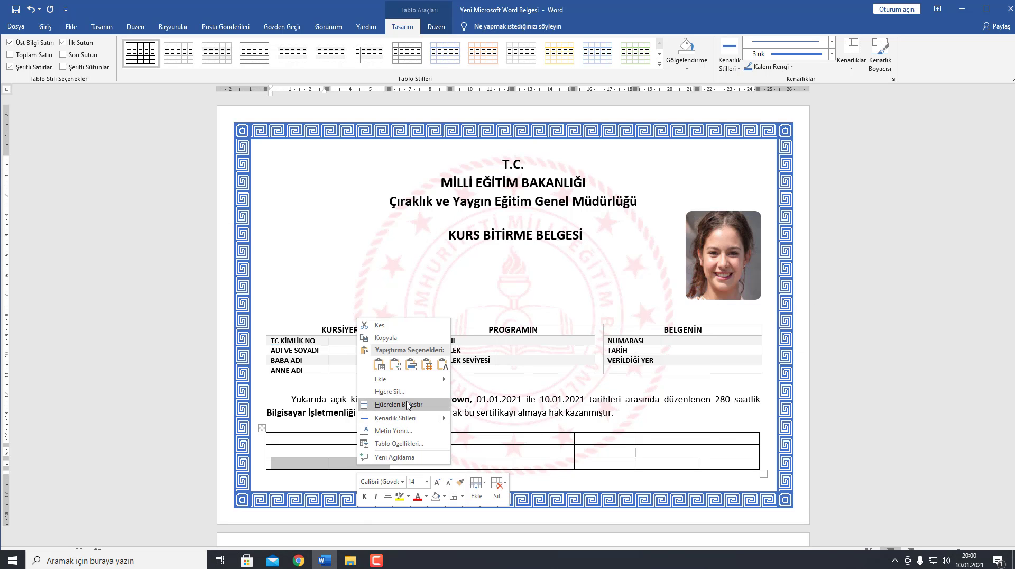
{"action": "left_click", "coordinate": [406, 404]}
{"action": "left_click_drag", "start_coordinate": [659, 464], "coordinate": [712, 464]}
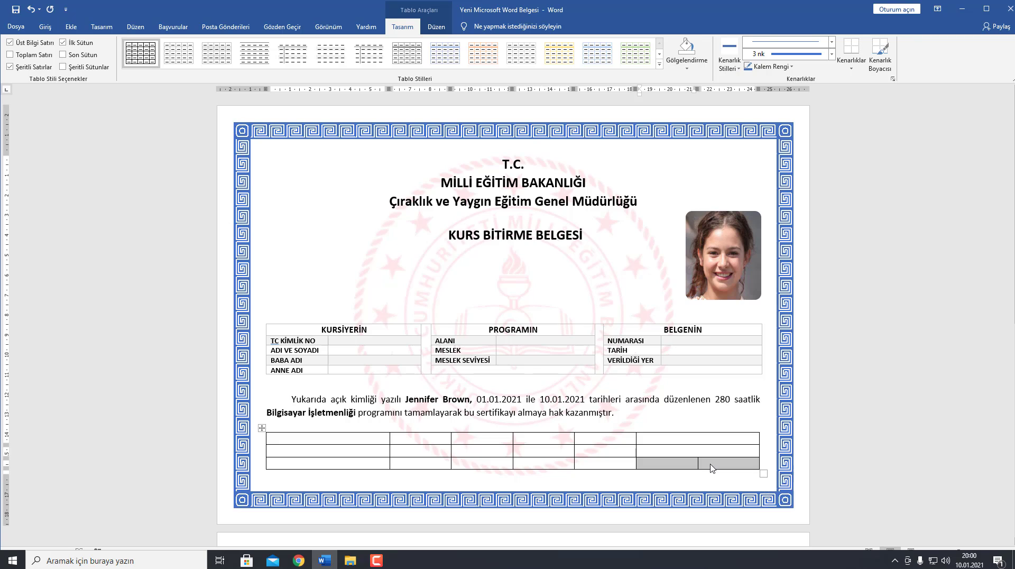
{"action": "right_click", "coordinate": [711, 464]}
{"action": "left_click", "coordinate": [760, 407]}
{"action": "left_click", "coordinate": [315, 438]}
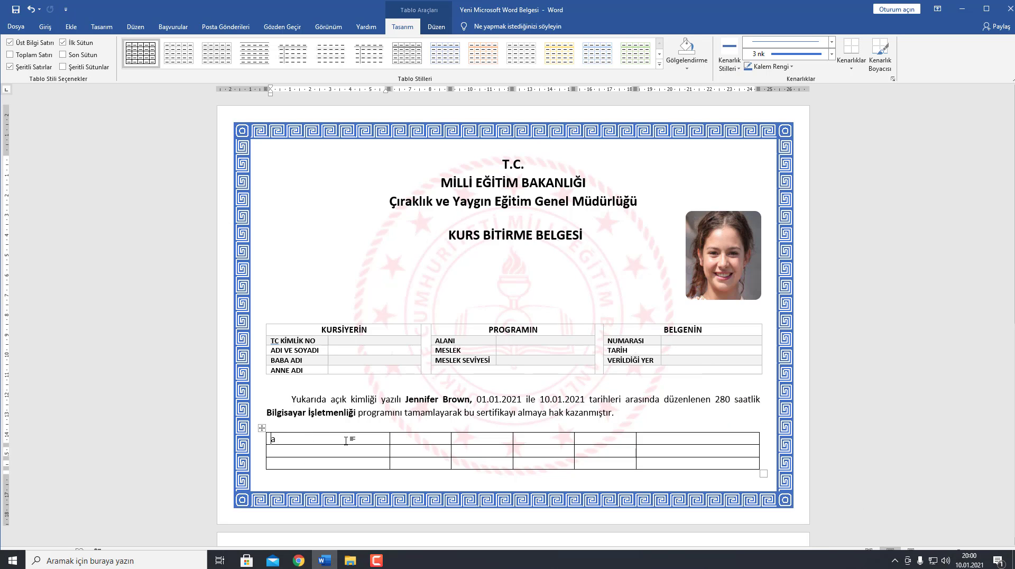
Step: Enter Halk Eğitim Merkezi, Müdür Yardımcısı and the signatory on the left, and Halk Eğitim Merkezi Müdürü and Tech Worm Kanalı on the right
{"action": "key", "text": "ctrl+z"}
{"action": "type", "text": "Halk Eğitim Merkezi"}
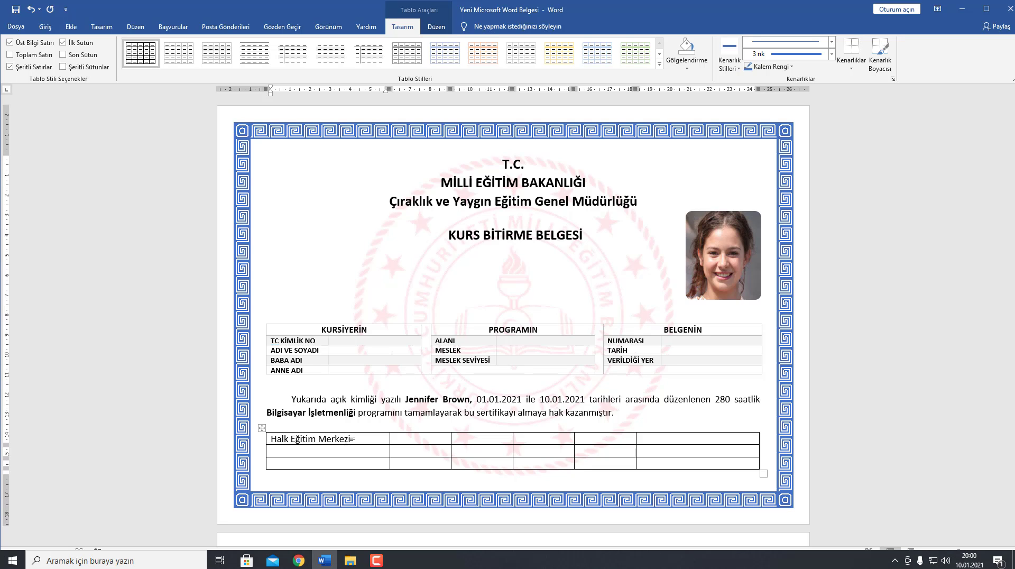
{"action": "type", "text": " Müdür Yardımcısı"}
{"action": "key", "text": "Down"}
{"action": "type", "text": "T"}
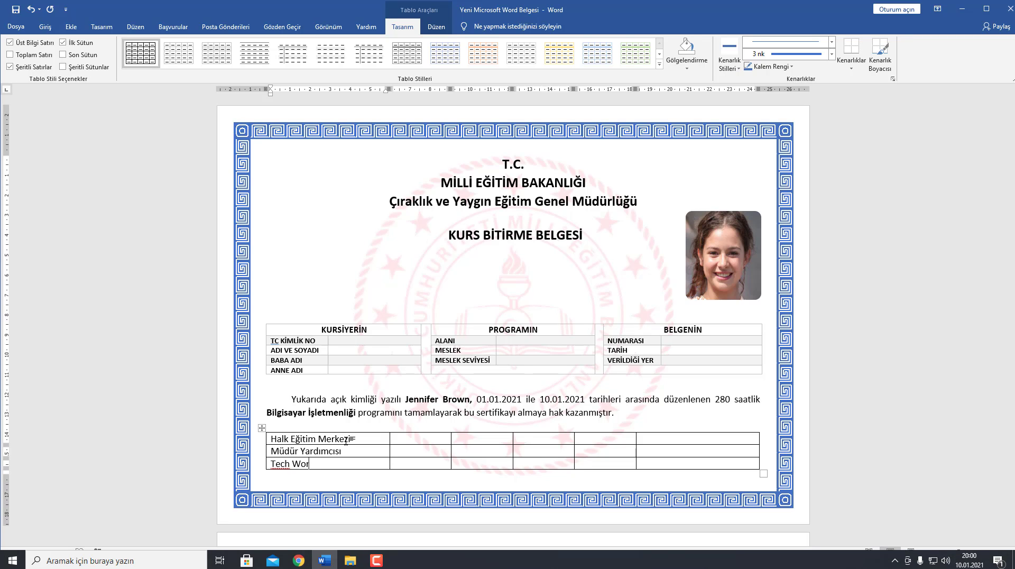
{"action": "left_click", "coordinate": [656, 441]}
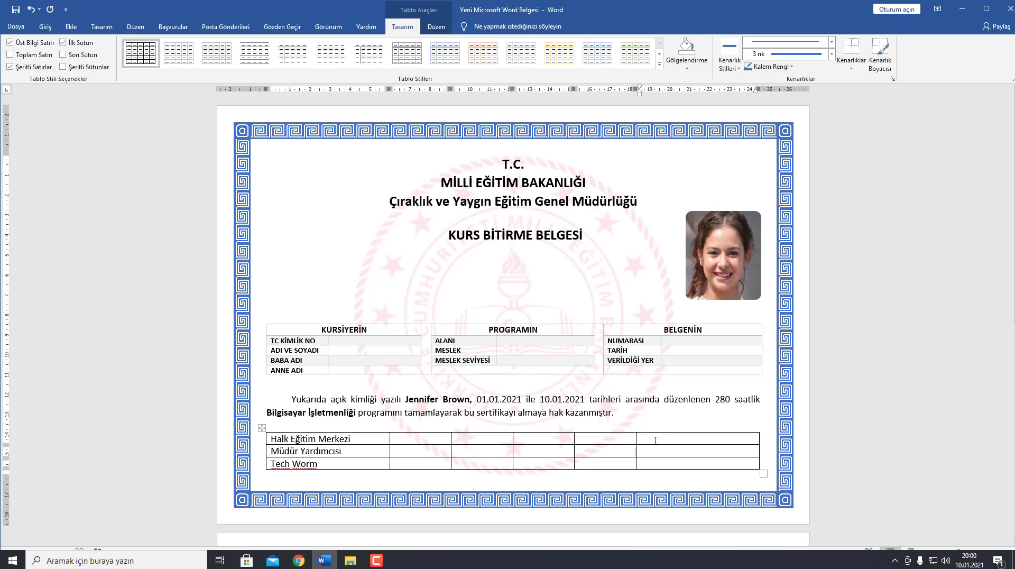
{"action": "type", "text": "Hal"}
{"action": "type", "text": "k Eğitim Merkezi Müdürü"}
{"action": "type", "text": "Tech"}
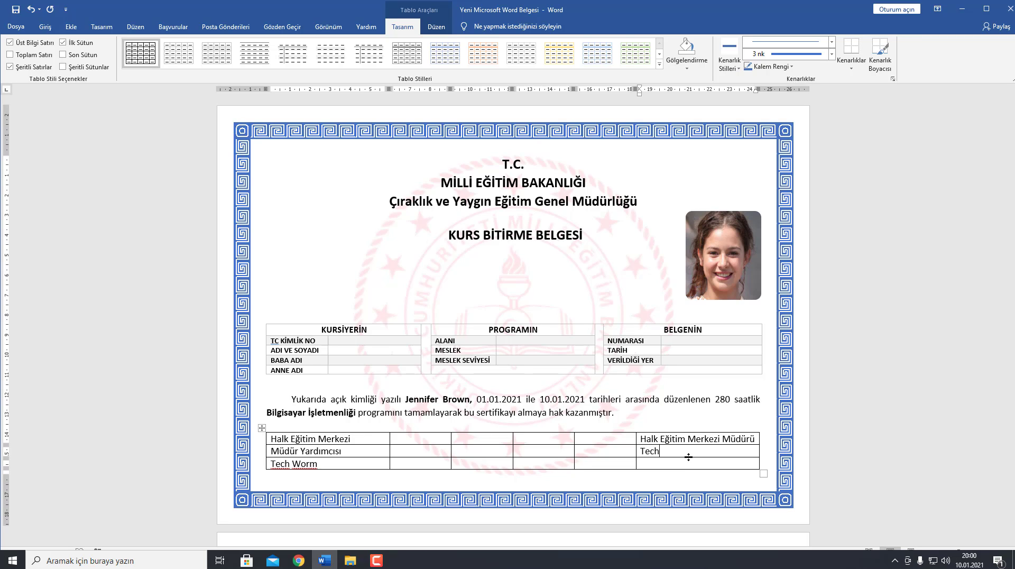
{"action": "type", "text": "ORM"}
{"action": "type", "text": "rm Kan"}
{"action": "type", "text": "alı"}
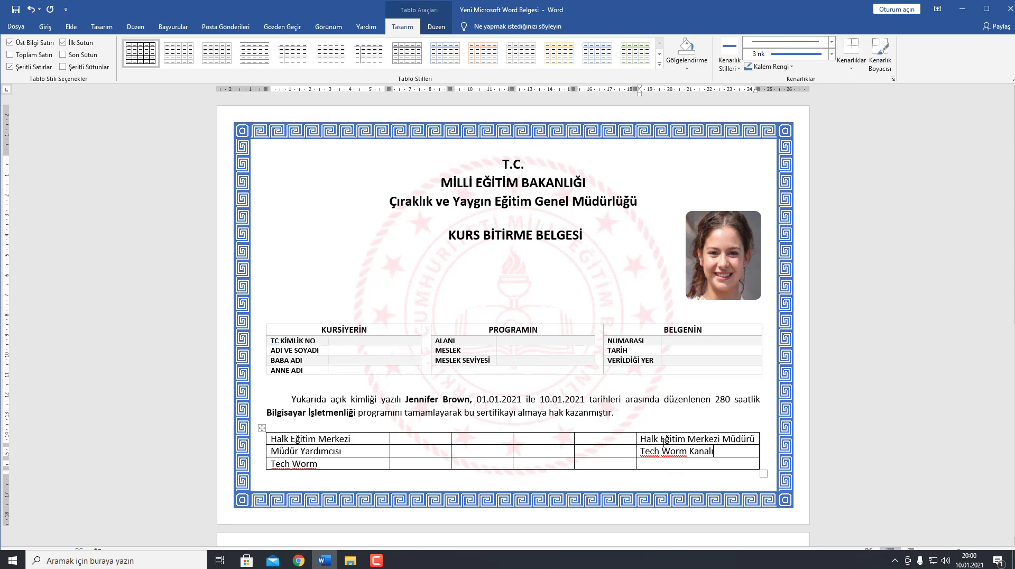
Step: Centre and bold the text in the signature table's first and last columns
{"action": "left_click_drag", "start_coordinate": [663, 439], "coordinate": [682, 464]}
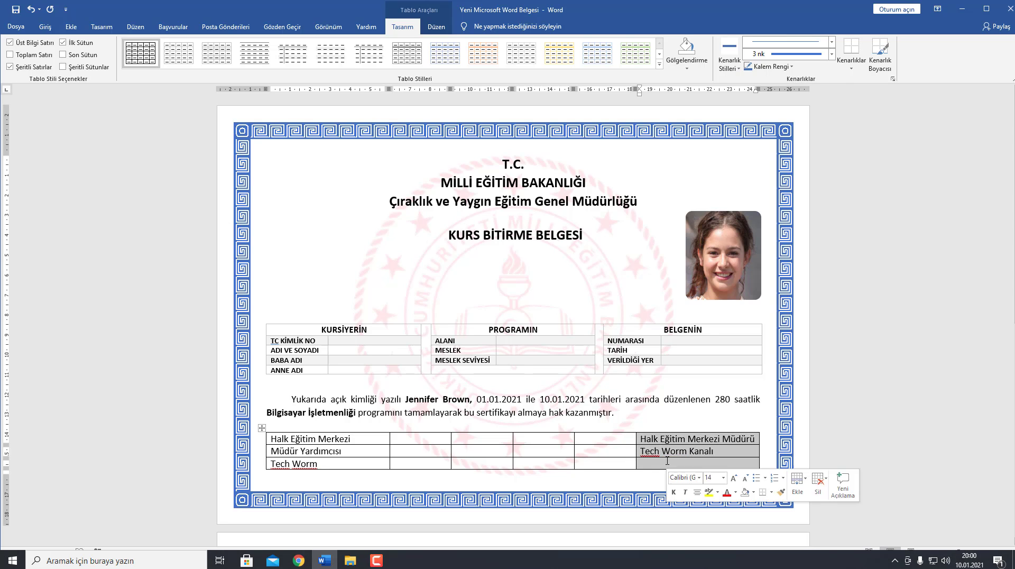
{"action": "left_click", "coordinate": [45, 27]}
{"action": "left_click", "coordinate": [252, 62]}
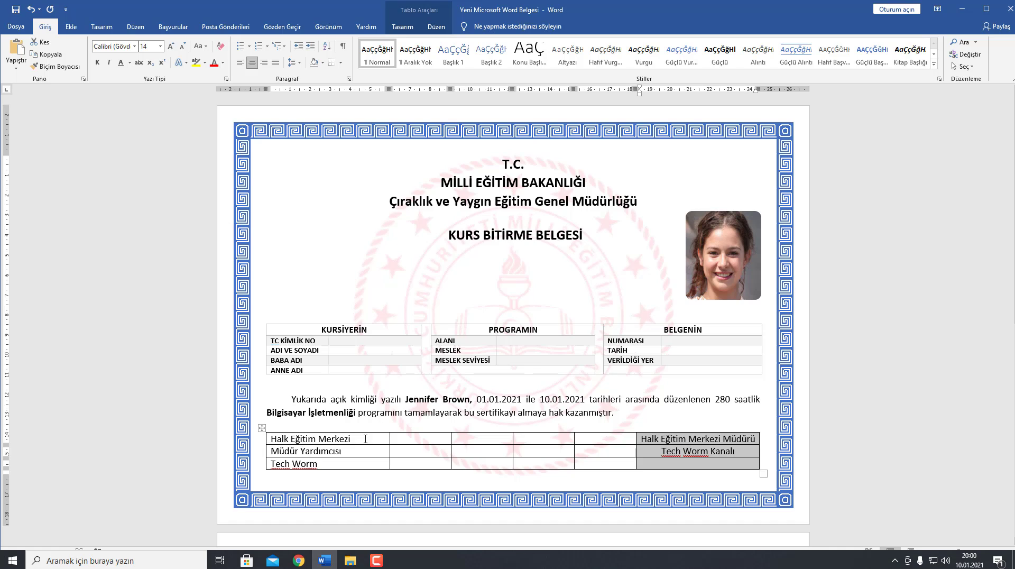
{"action": "left_click_drag", "start_coordinate": [296, 439], "coordinate": [328, 464]}
{"action": "left_click", "coordinate": [252, 63]}
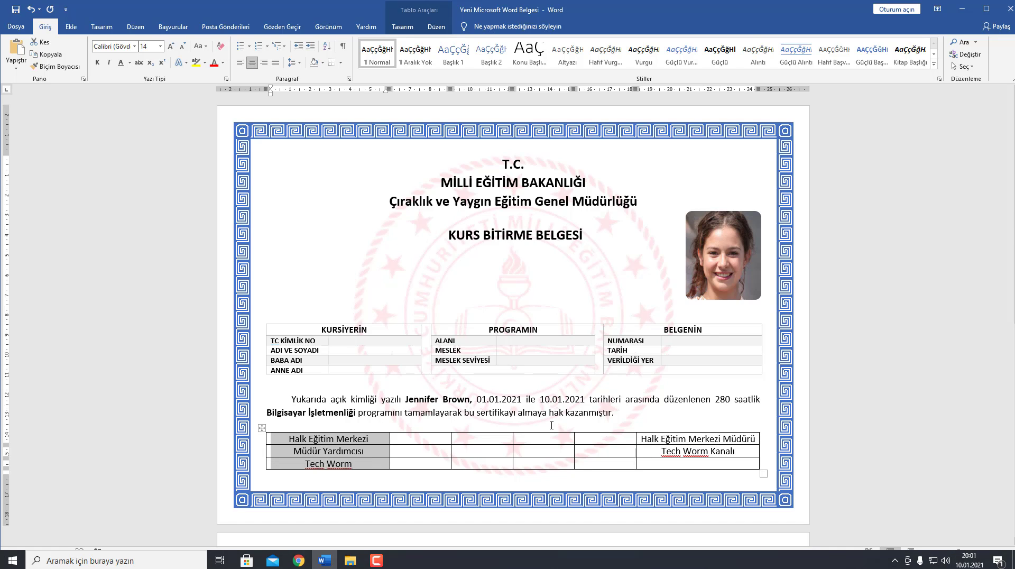
{"action": "left_click", "coordinate": [98, 62]}
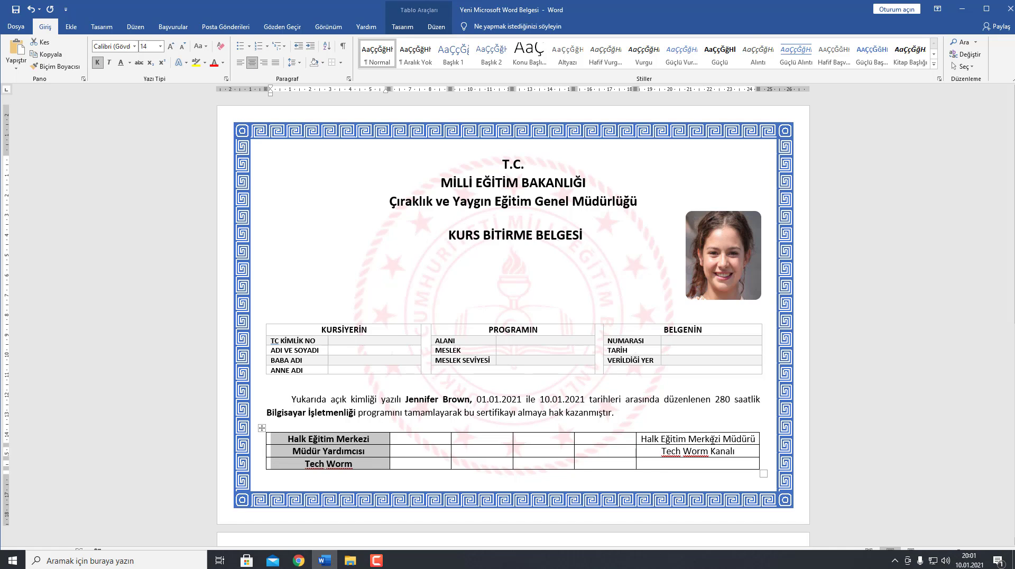
{"action": "left_click_drag", "start_coordinate": [698, 438], "coordinate": [732, 465]}
{"action": "key", "text": "ctrl+b"}
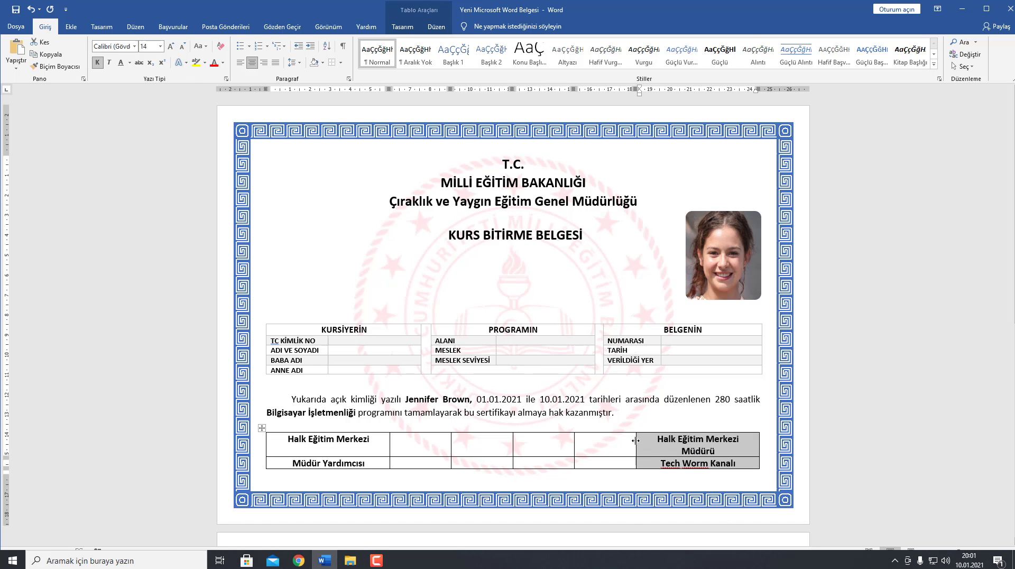
Step: Widen the last column so its title fits on one line, then select the whole table
{"action": "left_click_drag", "start_coordinate": [635, 441], "coordinate": [631, 441]}
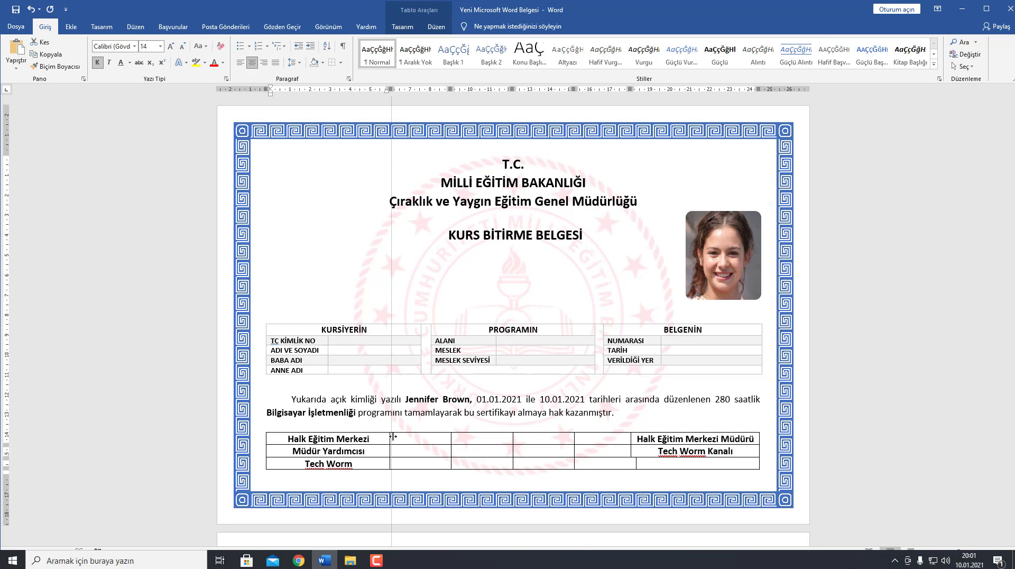
{"action": "double_click", "coordinate": [260, 429]}
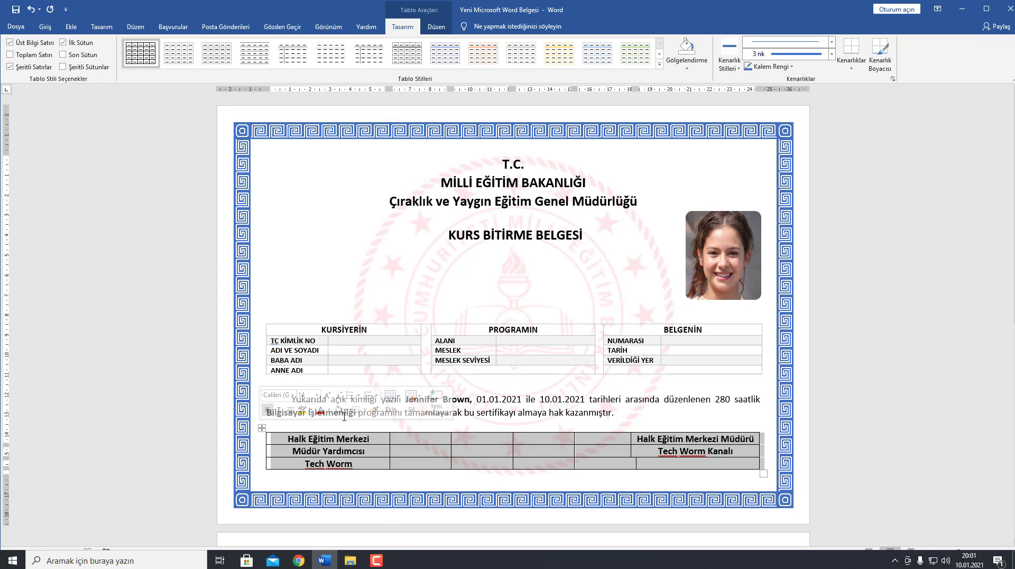
{"action": "left_click", "coordinate": [42, 27]}
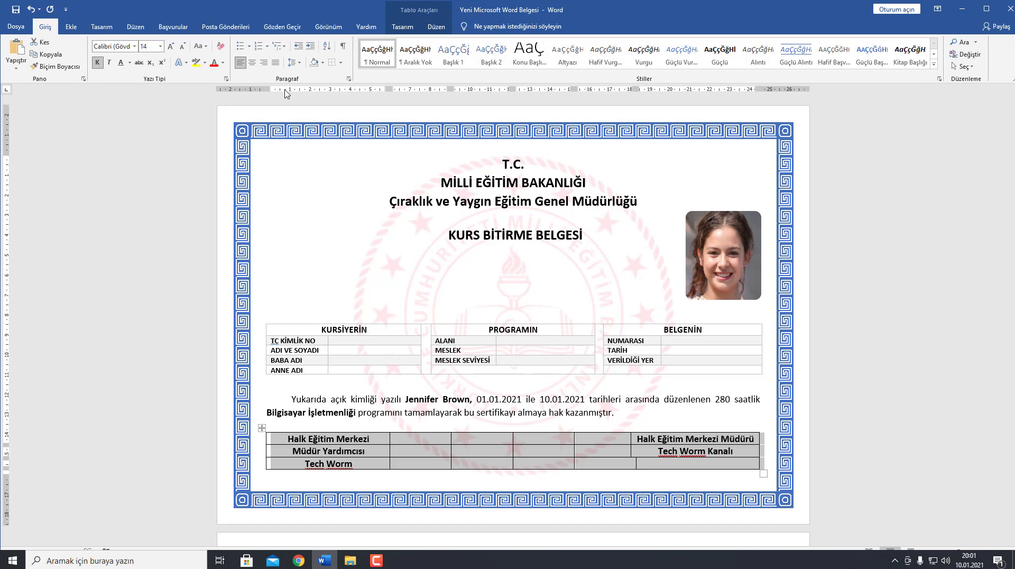
Step: Remove all borders from the signature table with Kenarlık Yok
{"action": "left_click", "coordinate": [340, 63]}
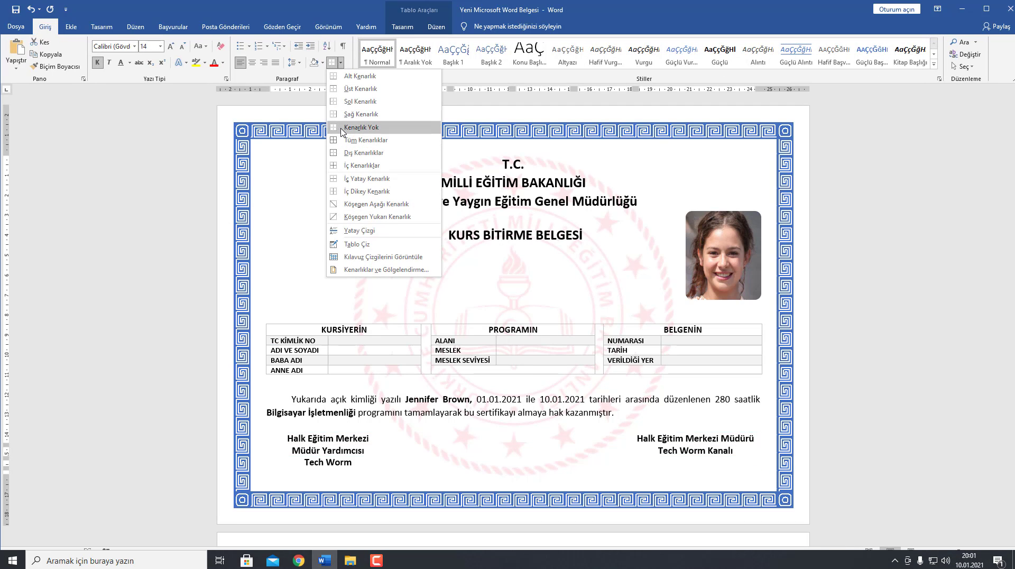
{"action": "left_click", "coordinate": [343, 129]}
{"action": "left_click", "coordinate": [603, 352]}
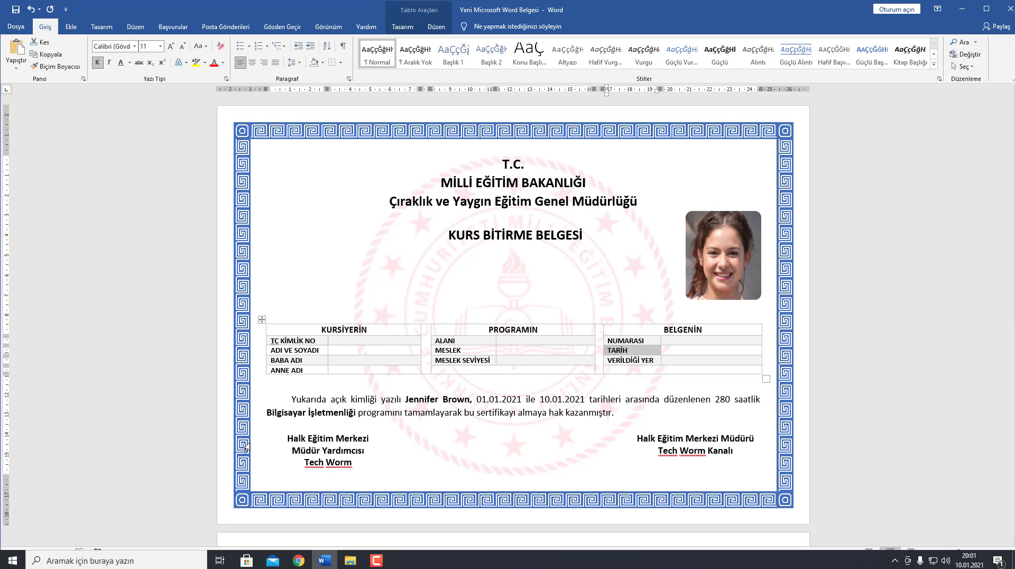
Step: Apply the plain grid style from the Tablo Stilleri gallery to the signature table
{"action": "left_click", "coordinate": [310, 443]}
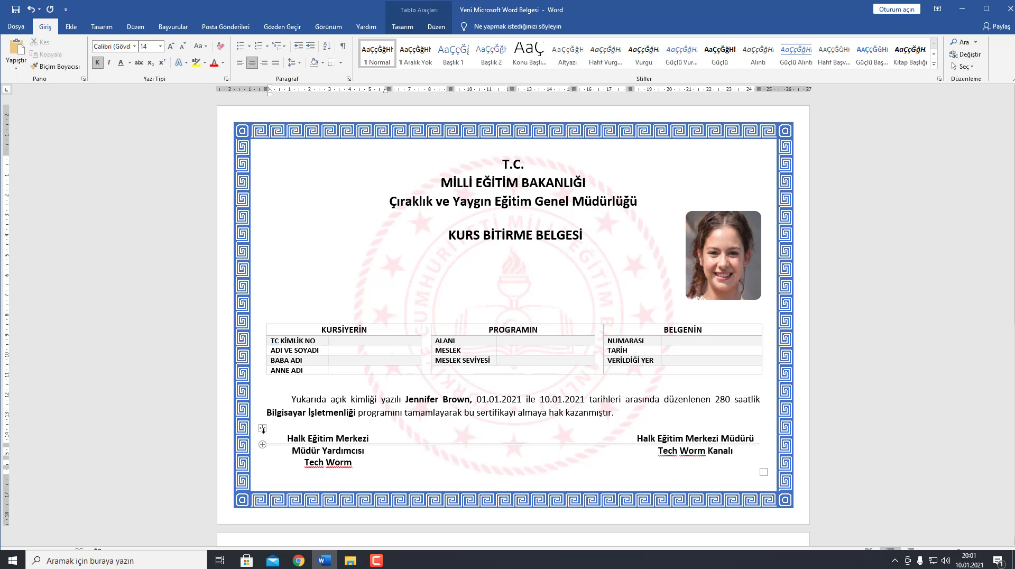
{"action": "left_click", "coordinate": [262, 428]}
{"action": "left_click", "coordinate": [402, 26]}
{"action": "left_click", "coordinate": [189, 53]}
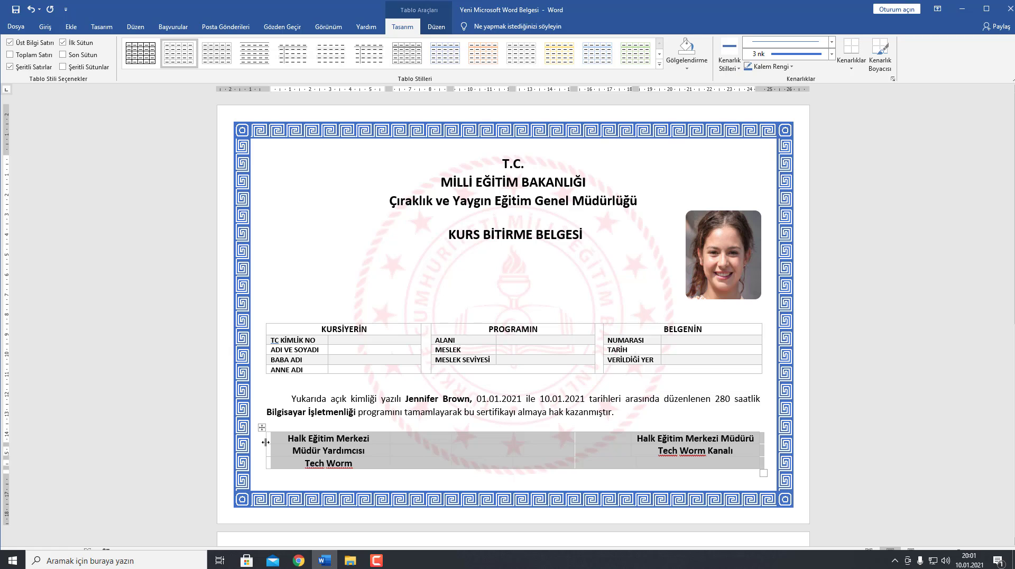
Step: Shift the signature table's left edge to the right and clear all its borders
{"action": "mouse_move", "coordinate": [269, 444]}
{"action": "left_mouse_down"}
{"action": "mouse_move", "coordinate": [785, 463]}
{"action": "mouse_move", "coordinate": [756, 448]}
{"action": "left_mouse_up"}
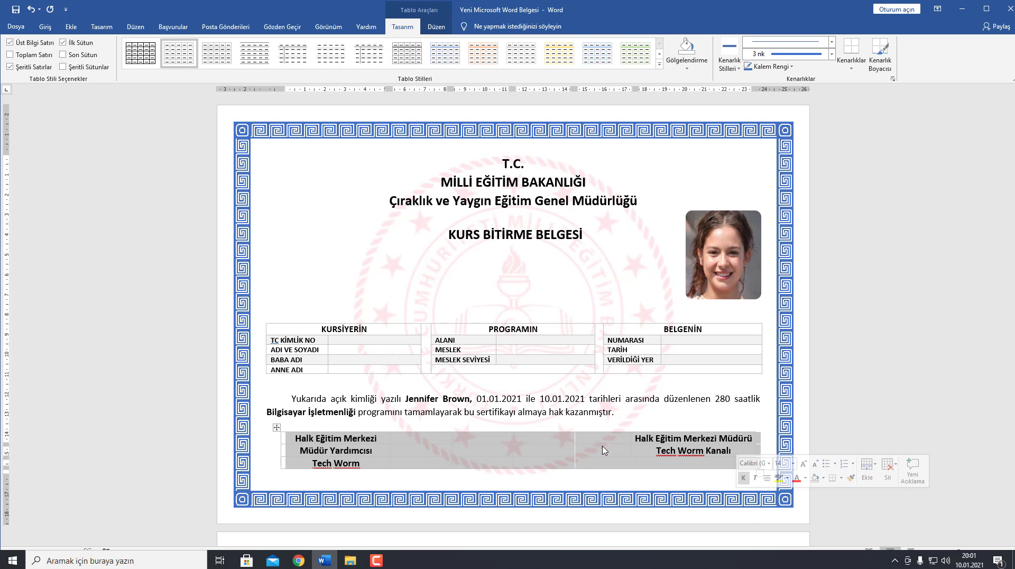
{"action": "left_click", "coordinate": [511, 413]}
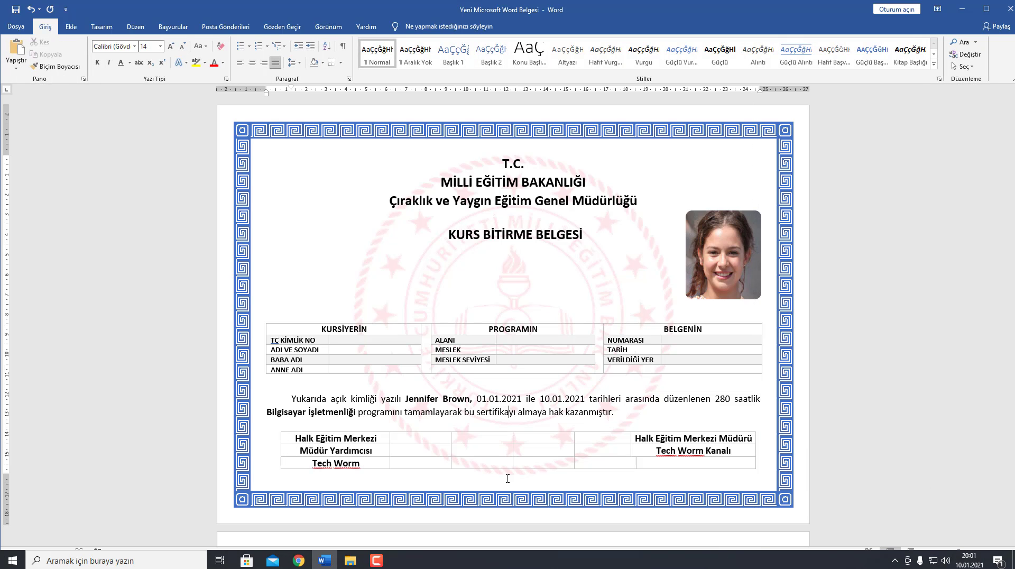
{"action": "left_click", "coordinate": [277, 427]}
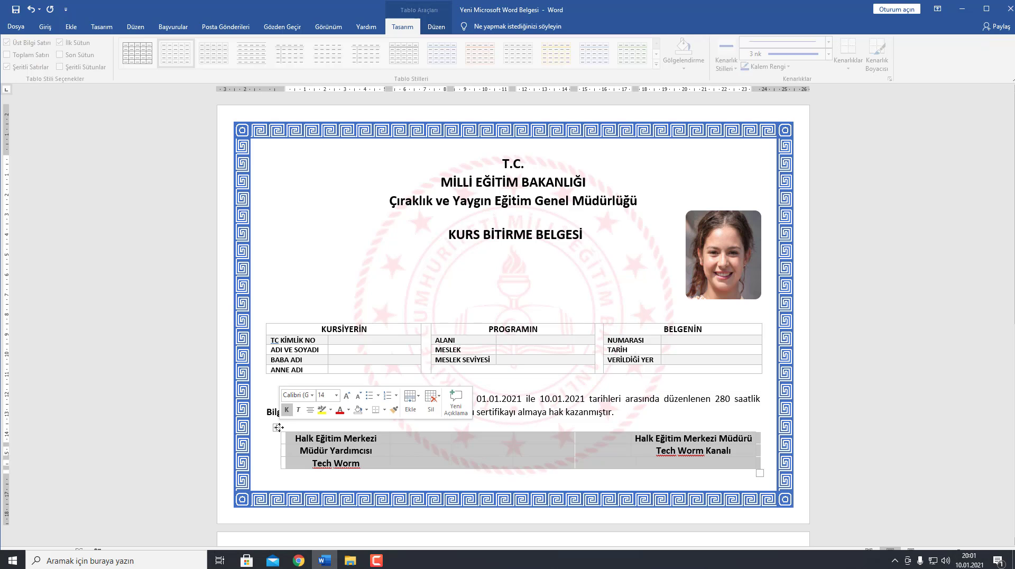
{"action": "left_click", "coordinate": [54, 26]}
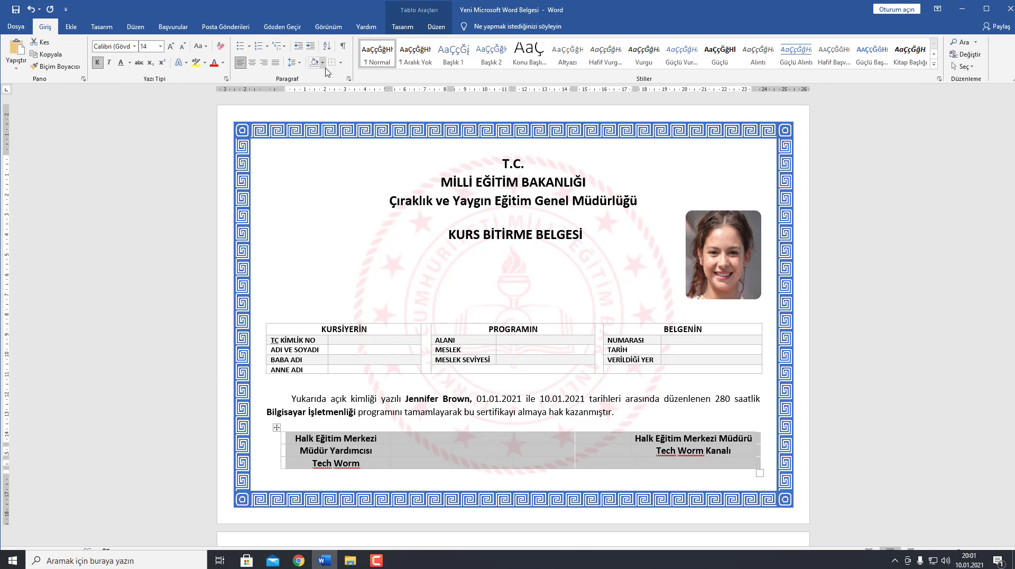
{"action": "left_click", "coordinate": [340, 63]}
{"action": "left_click", "coordinate": [362, 127]}
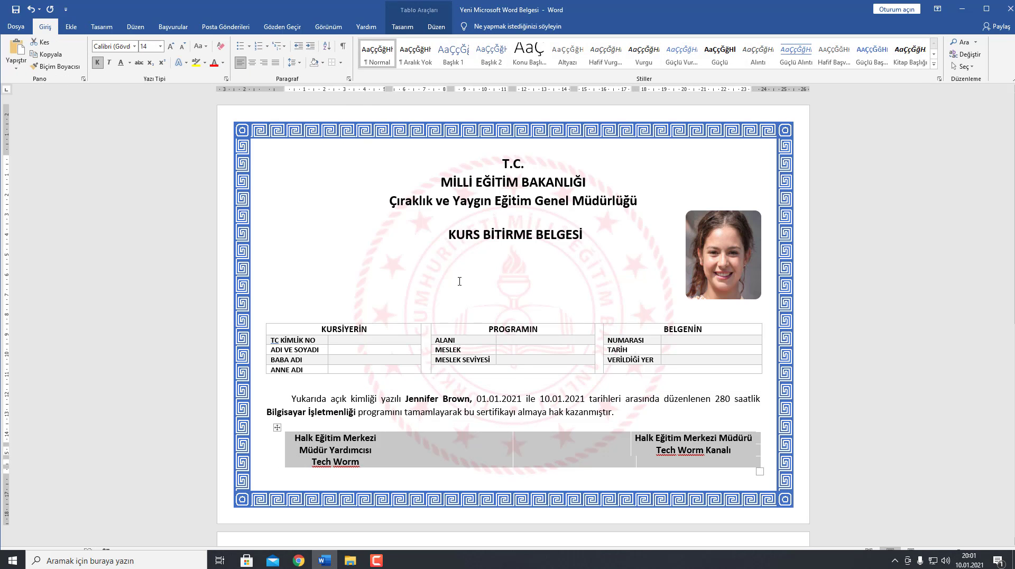
Step: Add an empty line below the paragraph, then remove it again
{"action": "left_click", "coordinate": [507, 381]}
{"action": "key", "text": "Return"}
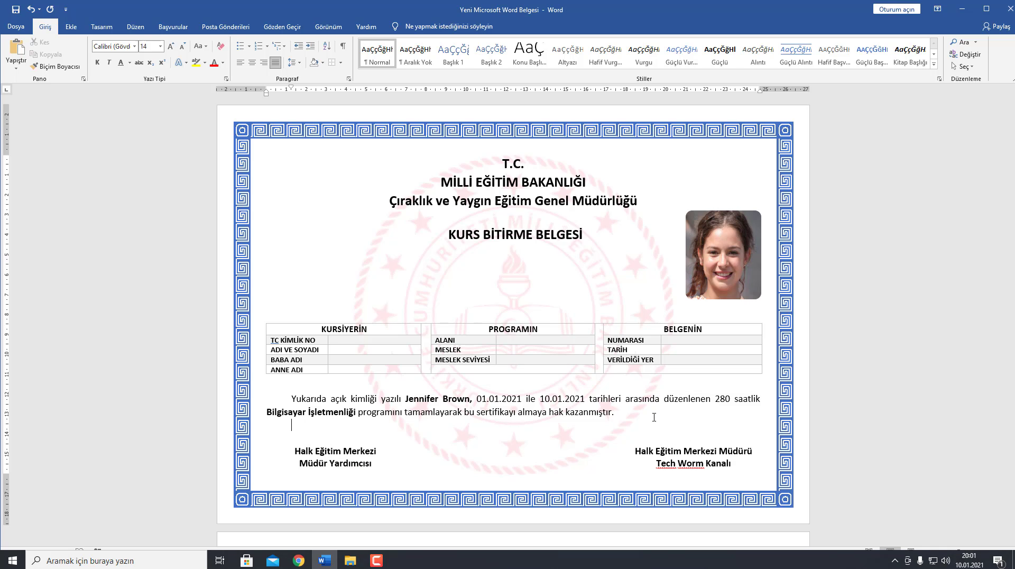
{"action": "key", "text": "BackSpace"}
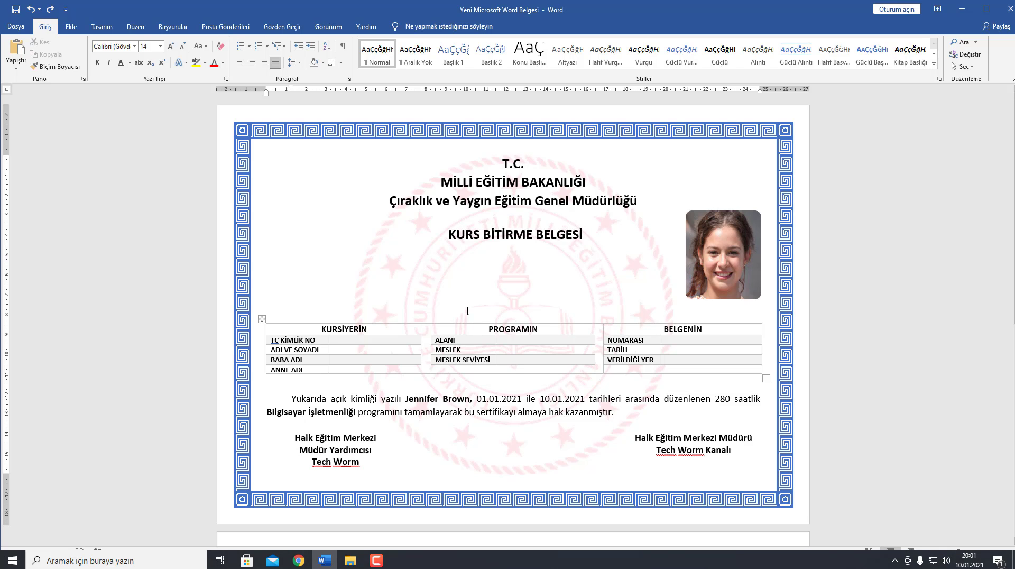
{"action": "left_click", "coordinate": [513, 384]}
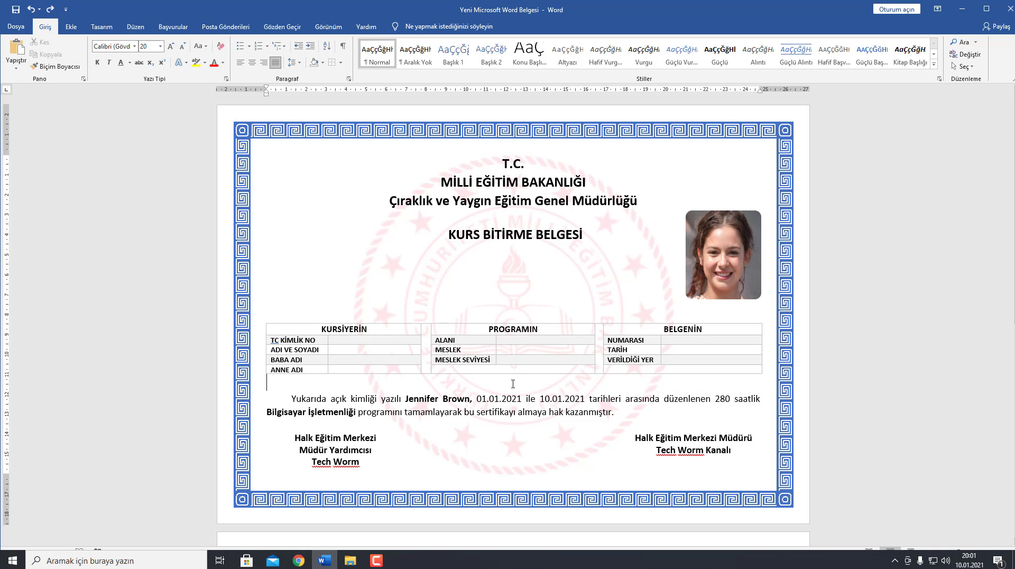
Step: Fill in the trainee's full name, national ID number and father's name in the KURSİYERİN cells
{"action": "left_click", "coordinate": [359, 341]}
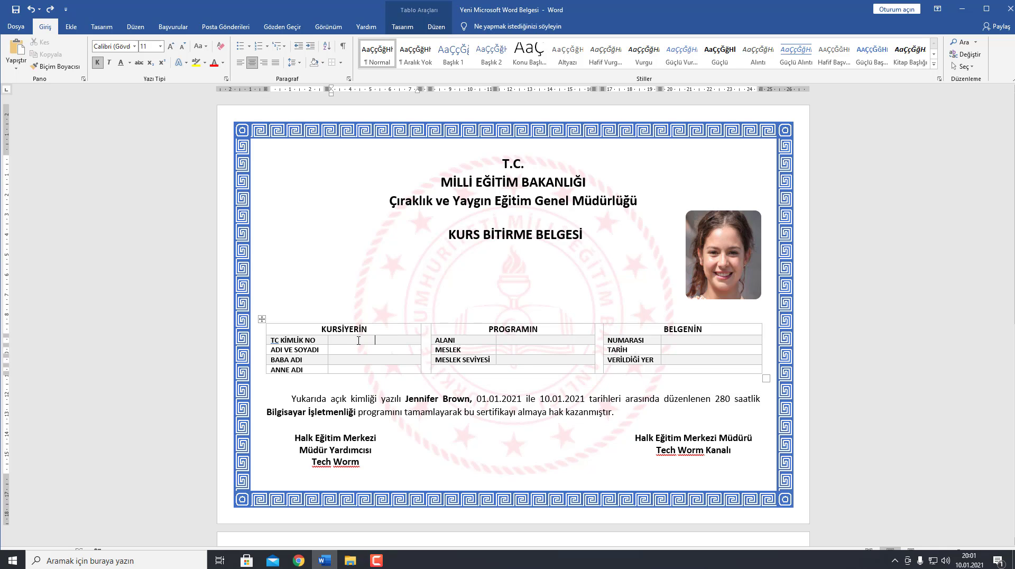
{"action": "type", "text": "JENNİFER BRO"}
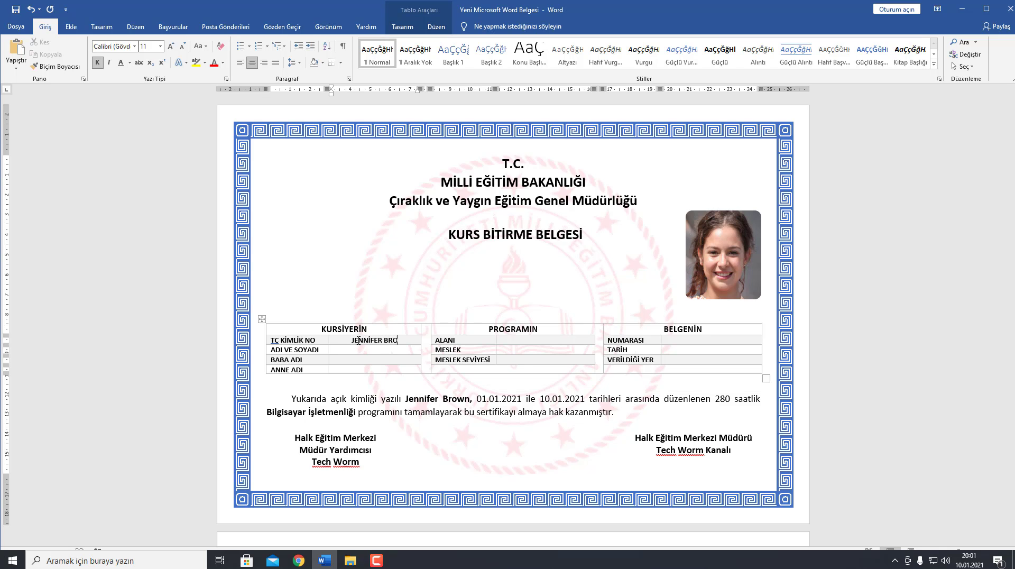
{"action": "type", "text": "WN"}
{"action": "mouse_move", "coordinate": [346, 341]}
{"action": "left_mouse_down"}
{"action": "mouse_move", "coordinate": [406, 340]}
{"action": "mouse_move", "coordinate": [396, 350]}
{"action": "left_mouse_up"}
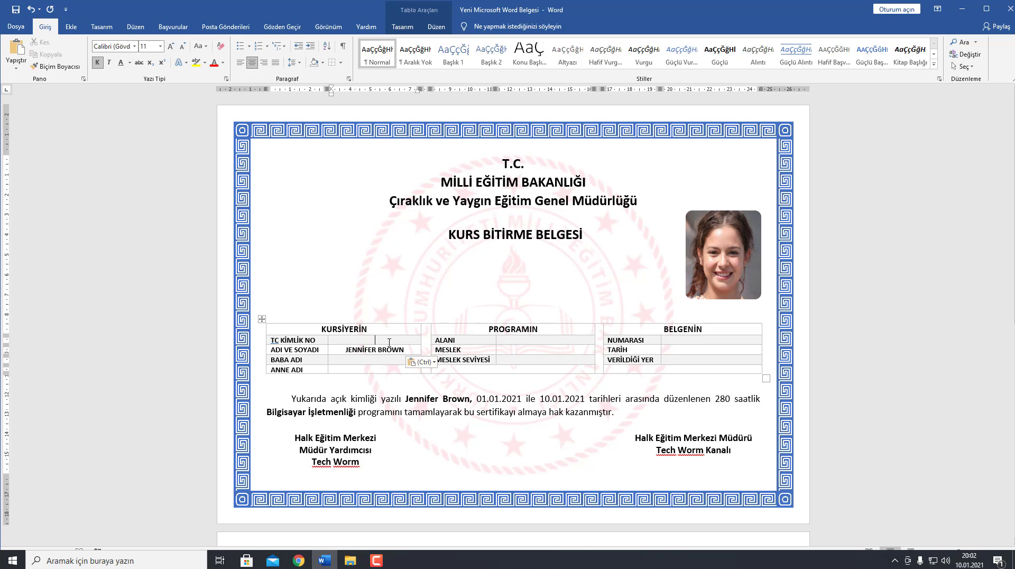
{"action": "left_click", "coordinate": [389, 341]}
{"action": "type", "text": "123456789"}
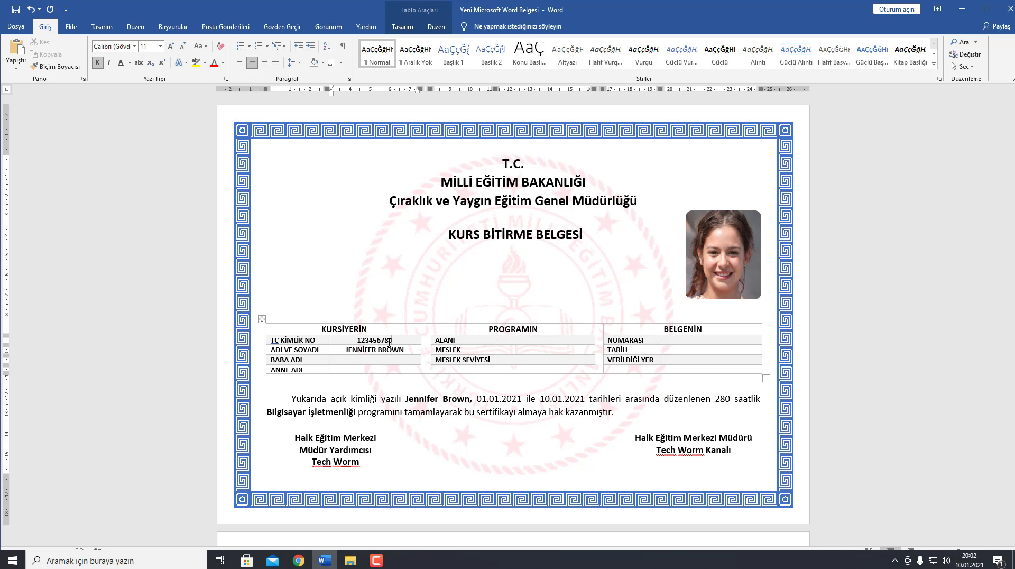
{"action": "type", "text": "01"}
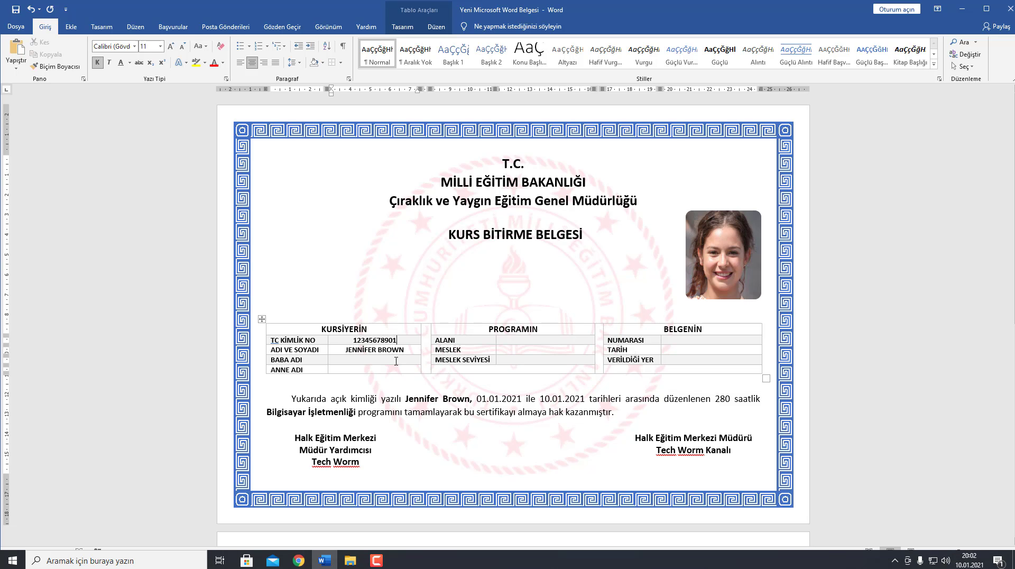
{"action": "left_click", "coordinate": [396, 361]}
{"action": "type", "text": "Mİ"}
{"action": "type", "text": "CHAEL"}
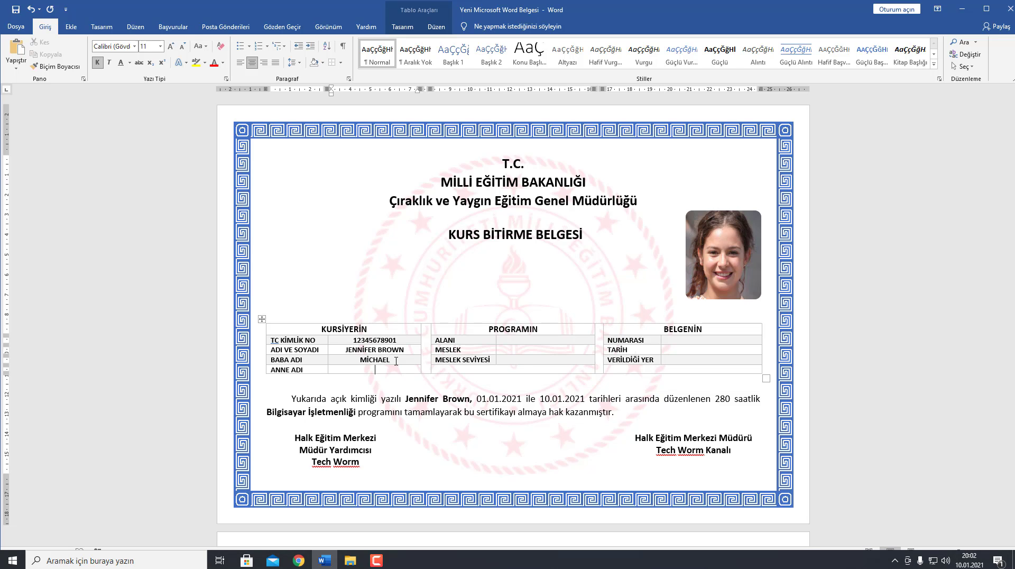
{"action": "type", "text": "ERES"}
{"action": "type", "text": "A"}
Step: Enter BİLGİSAYAR İŞLETMENLİĞİ and the profession values, then left-align the PROGRAMIN and KURSİYERİN value cells
{"action": "left_click", "coordinate": [505, 343]}
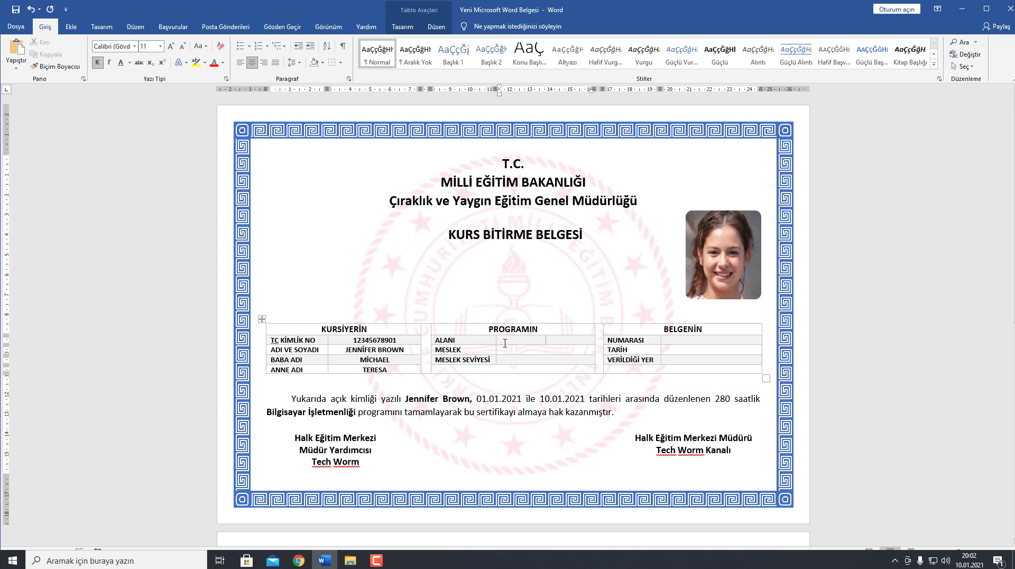
{"action": "type", "text": "BİLGİSAYAR İŞLETMENLİĞİ"}
{"action": "left_click", "coordinate": [504, 349]}
{"action": "type", "text": "B"}
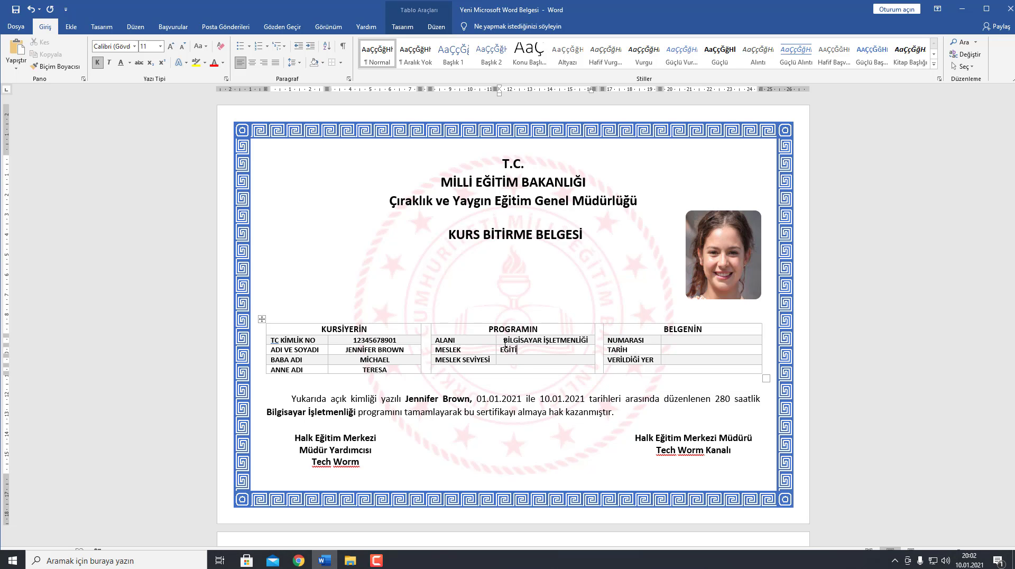
{"action": "type", "text": "M"}
{"action": "key", "text": "Down"}
{"action": "type", "text": "TMENLİK"}
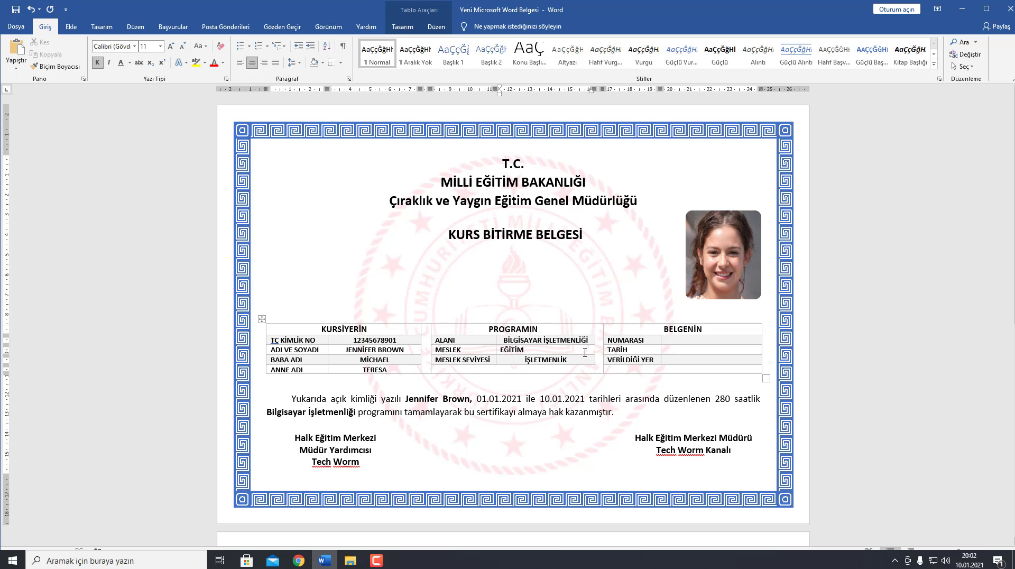
{"action": "left_click_drag", "start_coordinate": [561, 344], "coordinate": [560, 356]}
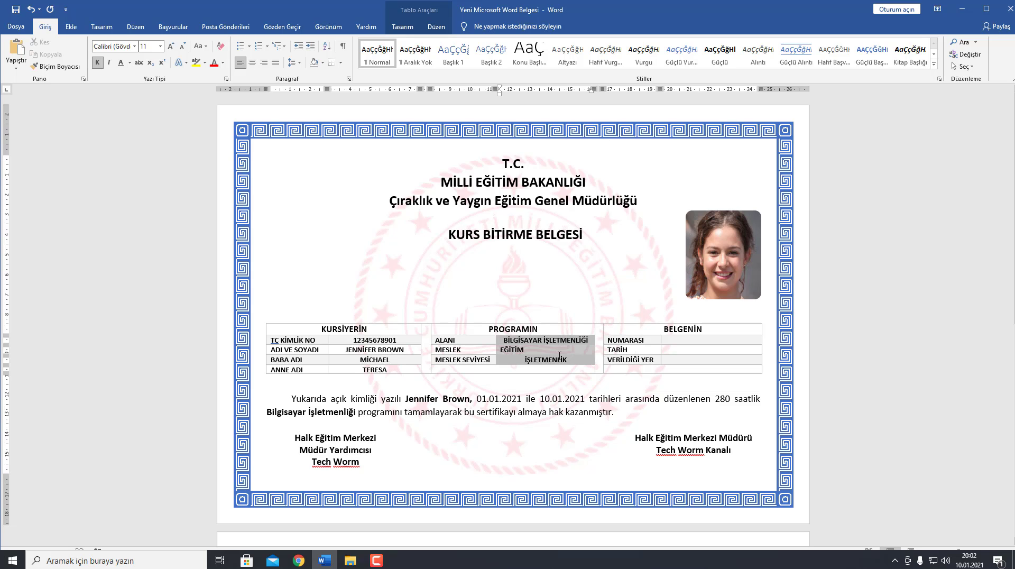
{"action": "left_click", "coordinate": [241, 63]}
{"action": "left_click_drag", "start_coordinate": [373, 340], "coordinate": [374, 369]}
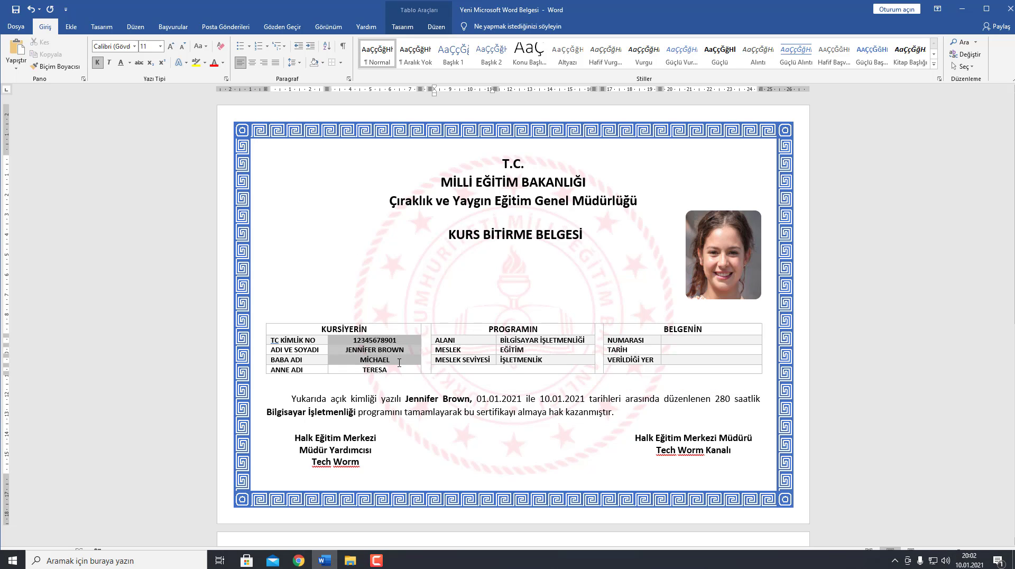
{"action": "left_click", "coordinate": [240, 63]}
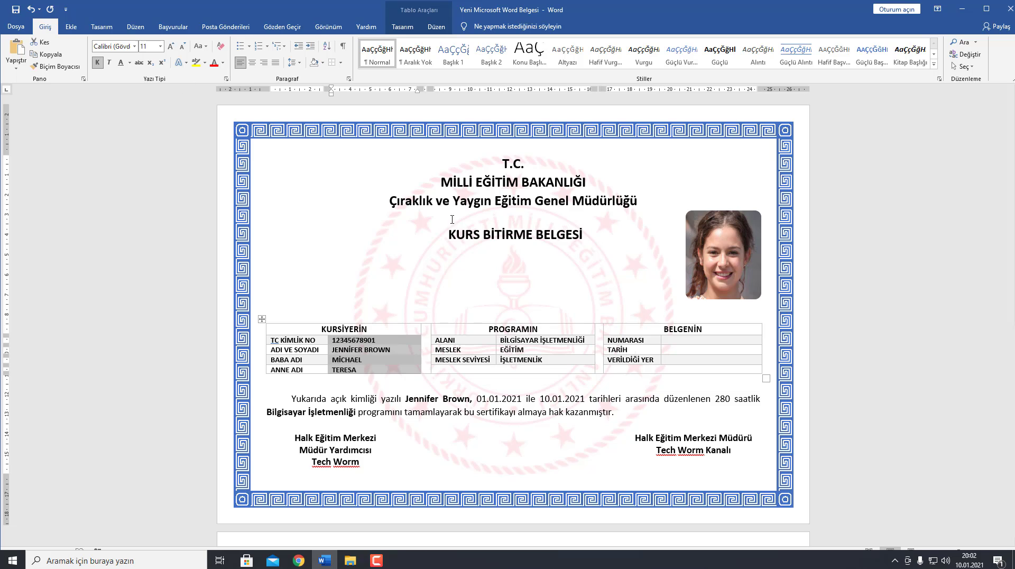
Step: Enter the document number, 10.01.2021 and İSTANBUL, then left-align the BELGENİN value cells
{"action": "left_click", "coordinate": [676, 341]}
{"action": "type", "text": "2"}
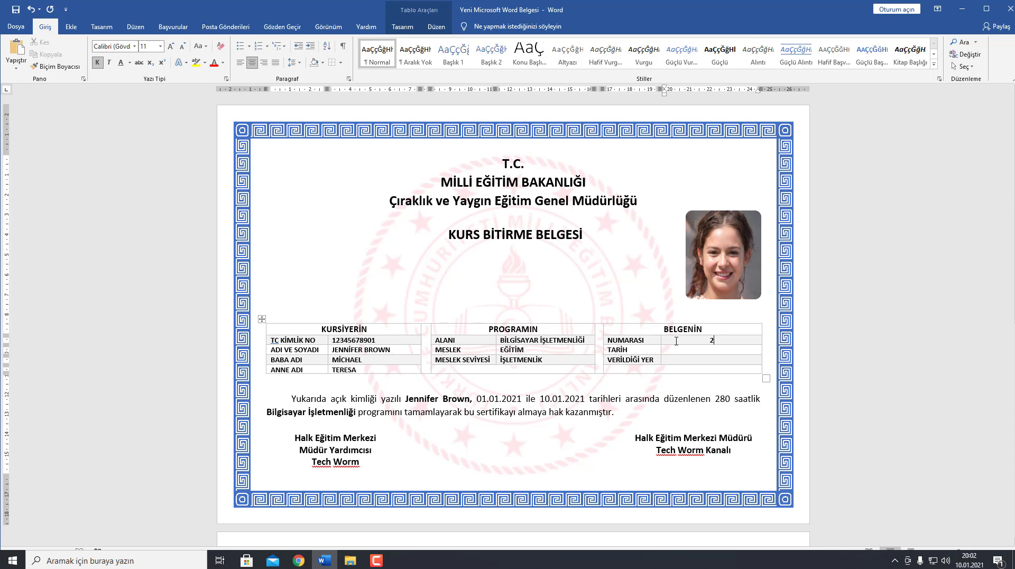
{"action": "type", "text": "020"}
{"action": "type", "text": "-"}
{"action": "type", "text": "258595"}
{"action": "type", "text": "10.01"}
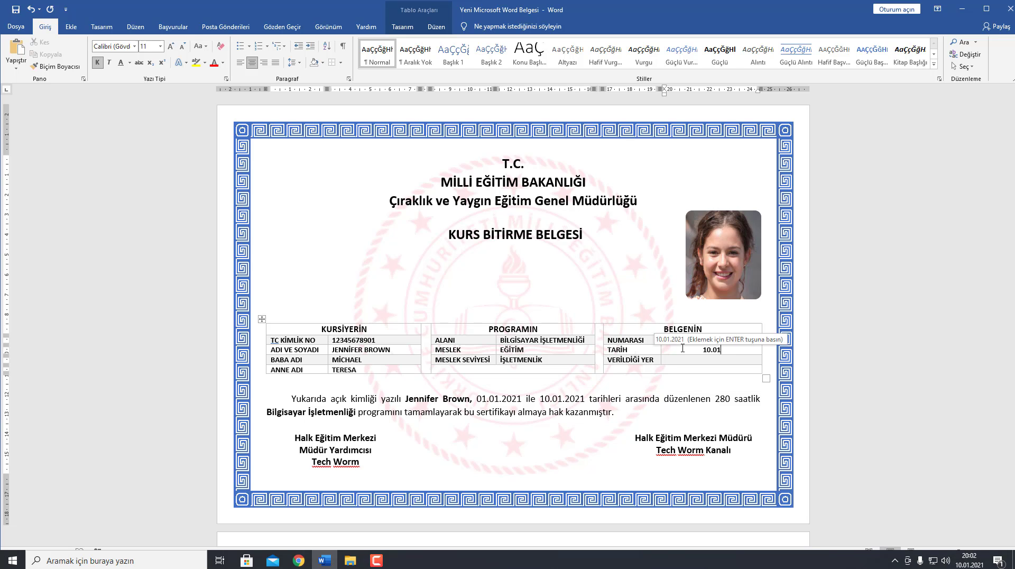
{"action": "type", "text": ".2021"}
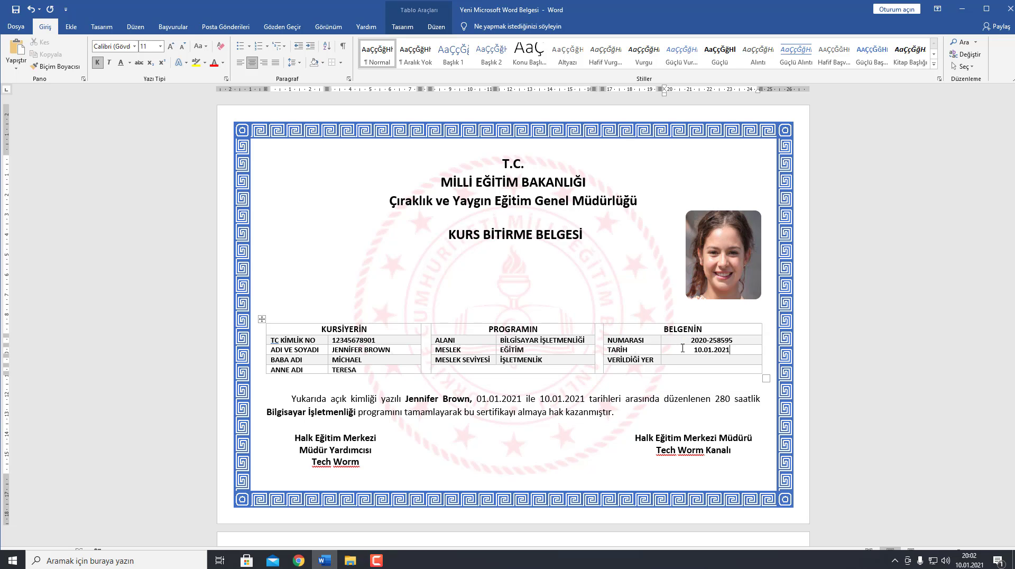
{"action": "type", "text": "TANB"}
{"action": "type", "text": "UL"}
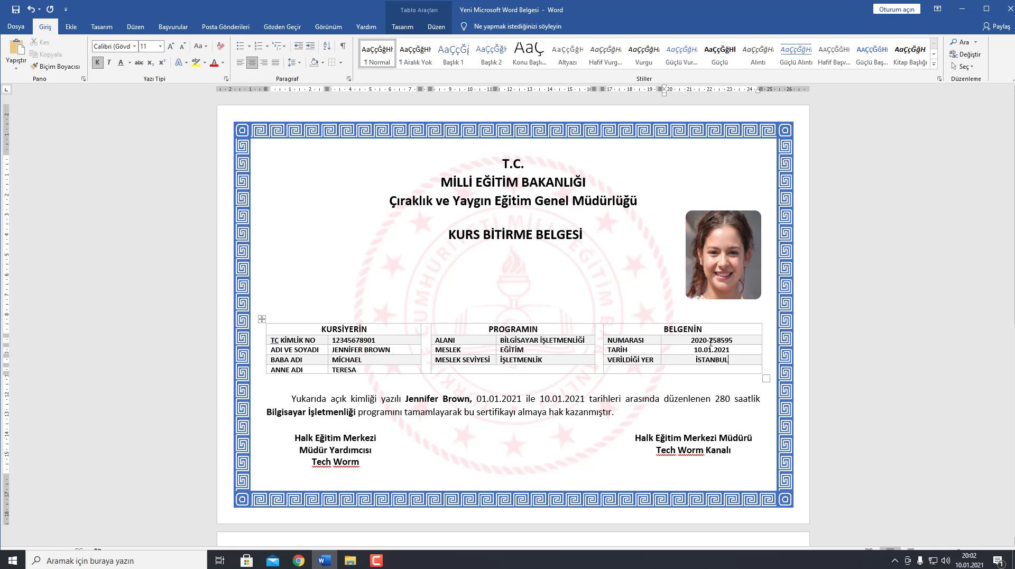
{"action": "left_click_drag", "start_coordinate": [708, 341], "coordinate": [712, 361]}
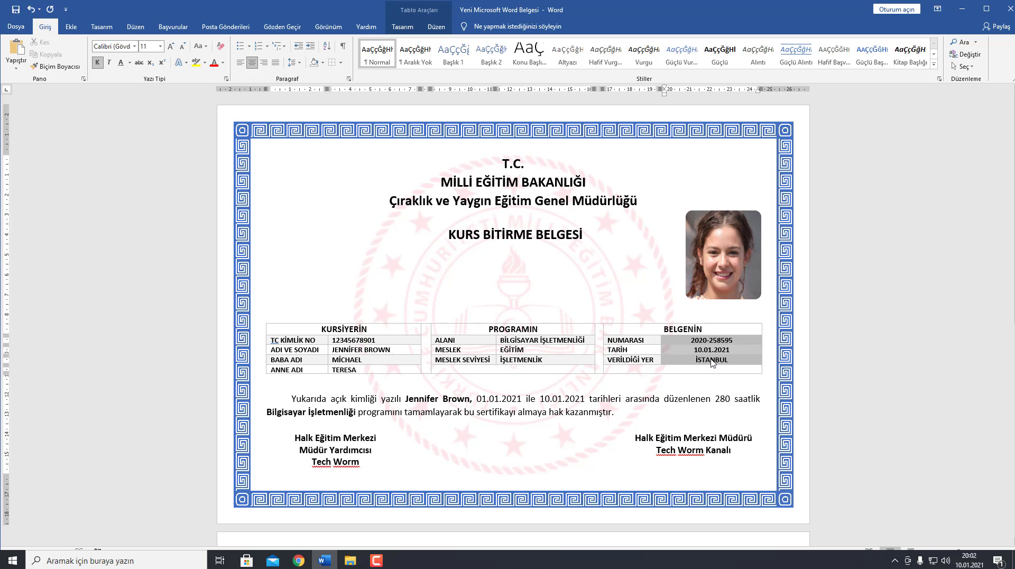
{"action": "left_click", "coordinate": [240, 62]}
{"action": "left_click", "coordinate": [579, 350]}
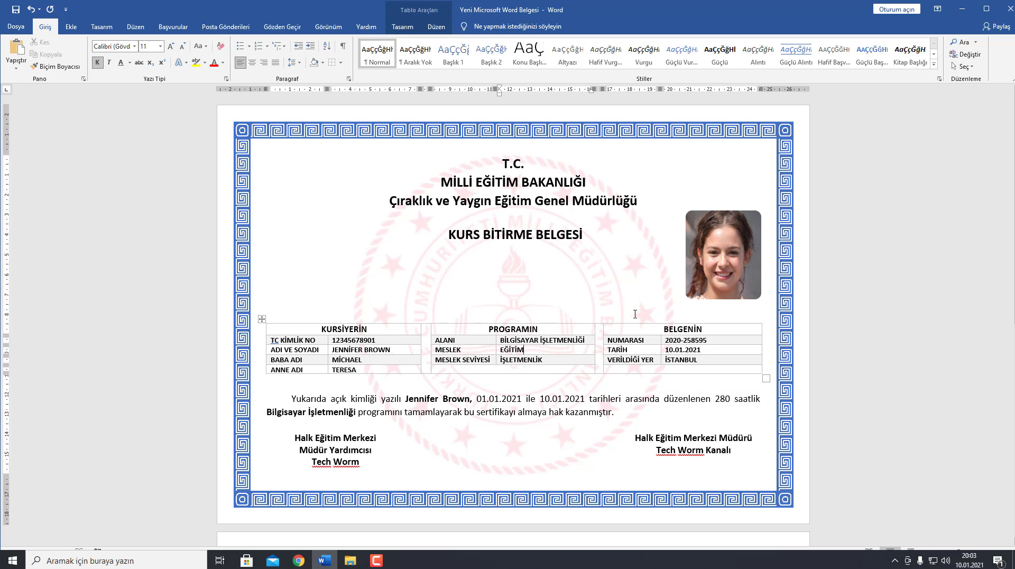
{"action": "left_click", "coordinate": [790, 245]}
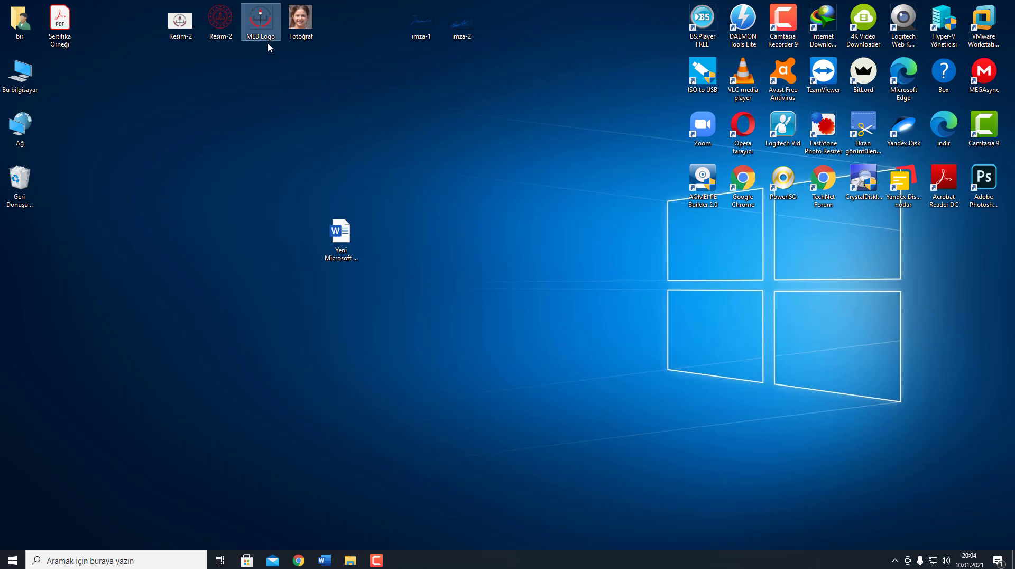
Step: Paste the MEB logo into the certificate and shrink it
{"action": "mouse_move", "coordinate": [261, 38]}
{"action": "left_mouse_down"}
{"action": "mouse_move", "coordinate": [288, 220]}
{"action": "mouse_move", "coordinate": [369, 436]}
{"action": "left_mouse_up"}
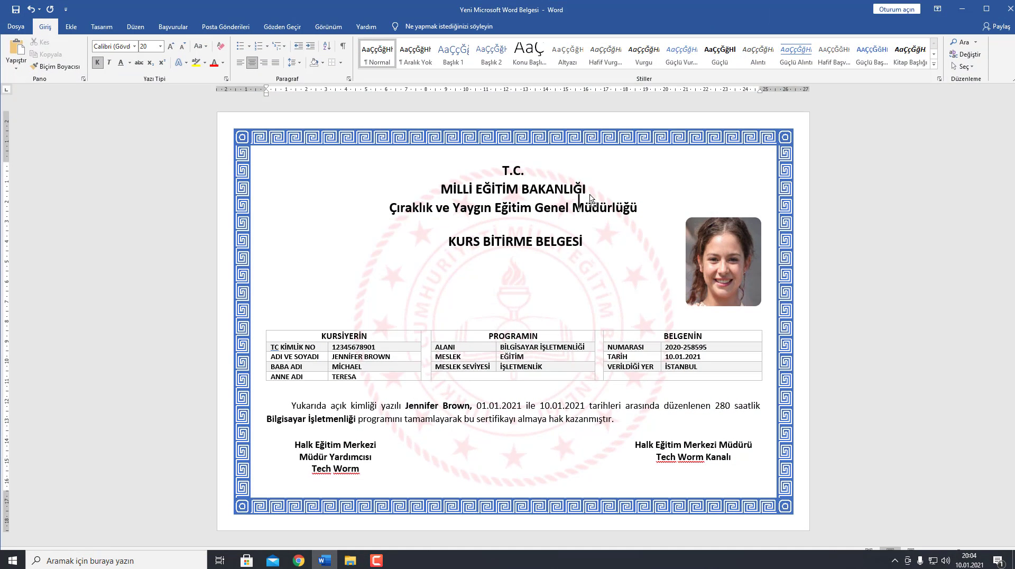
{"action": "left_click", "coordinate": [526, 178]}
{"action": "key", "text": "ctrl+v"}
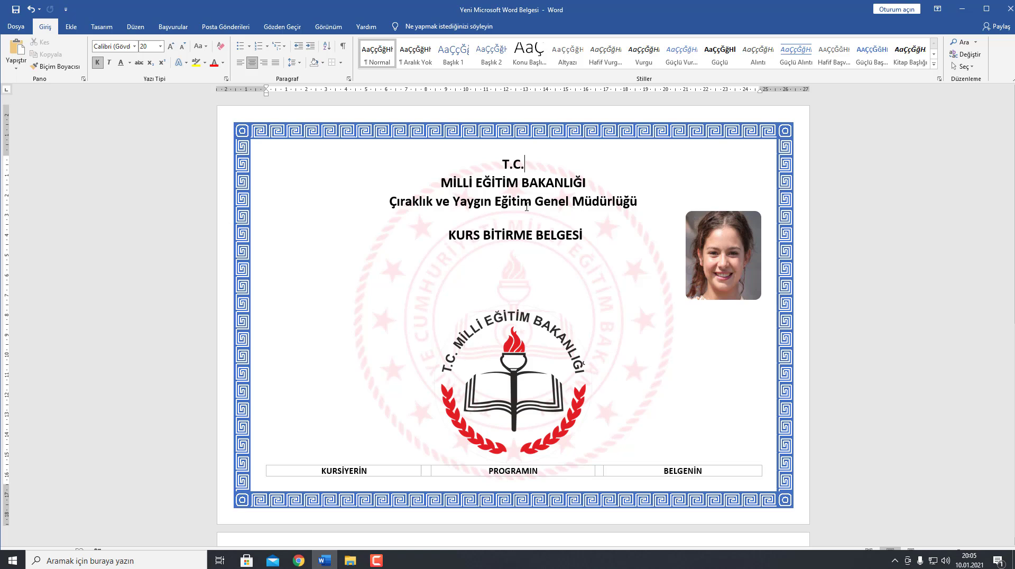
{"action": "left_click", "coordinate": [546, 355]}
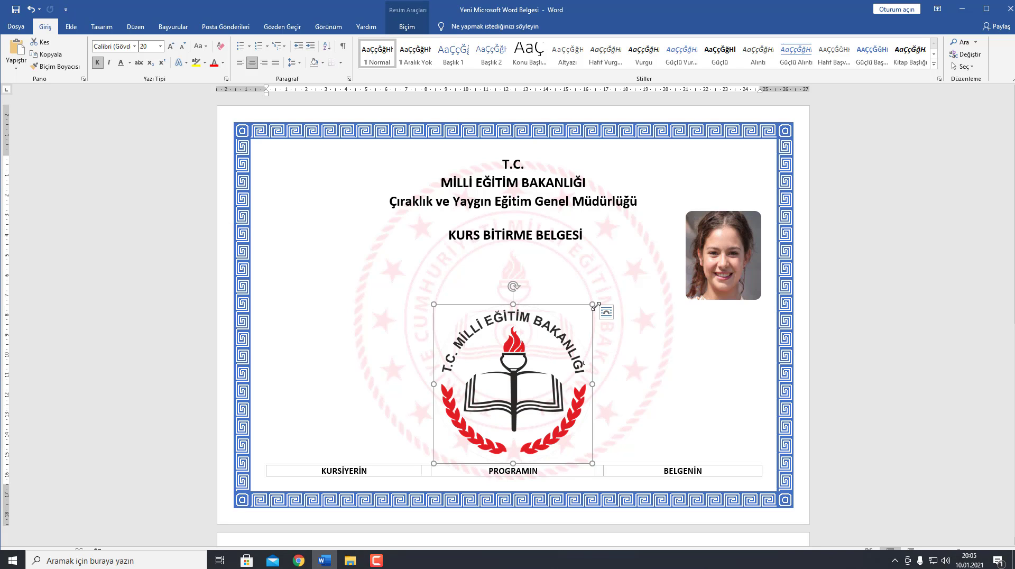
{"action": "left_click_drag", "start_coordinate": [593, 306], "coordinate": [457, 369]}
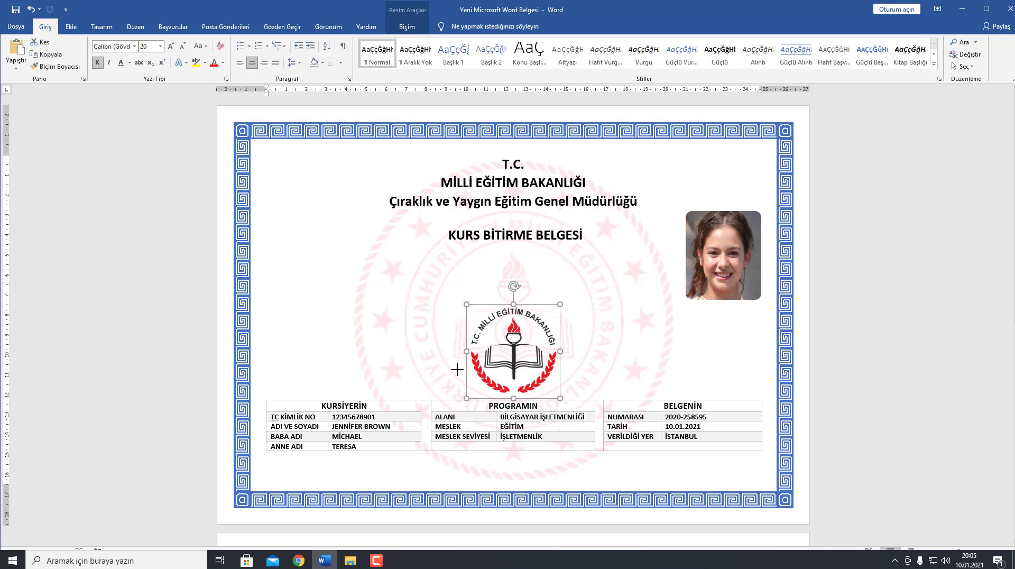
Step: Set the logo to Metnin Önüne and move it to the top-right corner above the photo
{"action": "right_click", "coordinate": [506, 347]}
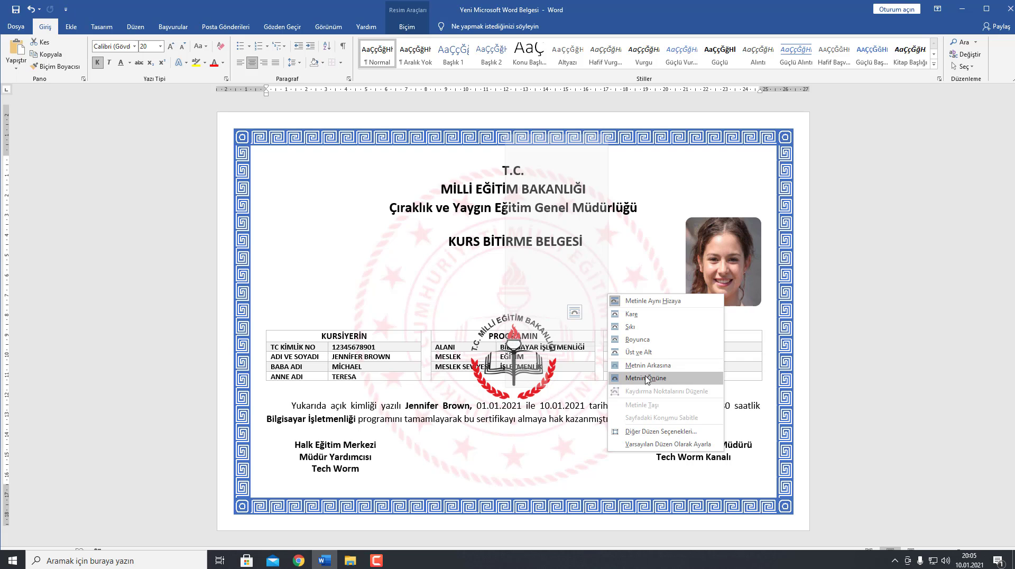
{"action": "left_click", "coordinate": [646, 379]}
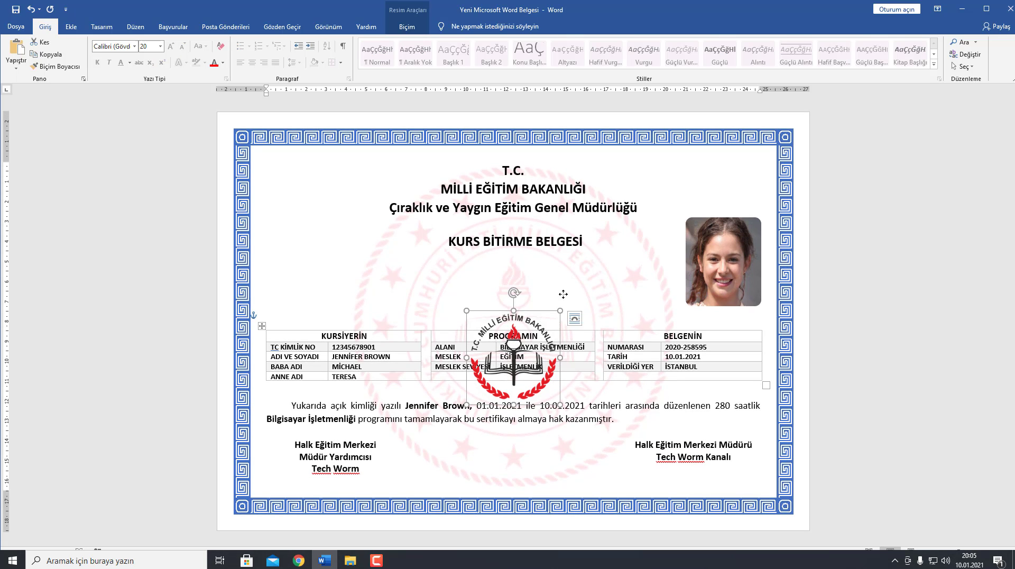
{"action": "left_click_drag", "start_coordinate": [549, 316], "coordinate": [668, 212]}
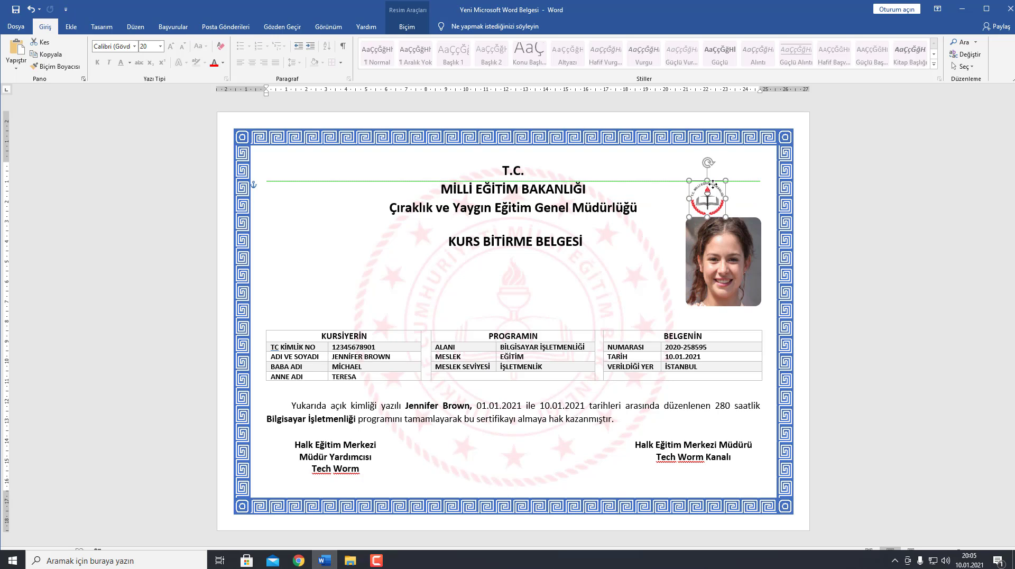
{"action": "mouse_move", "coordinate": [668, 211]}
{"action": "left_mouse_down"}
{"action": "mouse_move", "coordinate": [743, 159]}
{"action": "mouse_move", "coordinate": [723, 181]}
{"action": "mouse_move", "coordinate": [753, 217]}
{"action": "mouse_move", "coordinate": [733, 194]}
{"action": "left_mouse_up"}
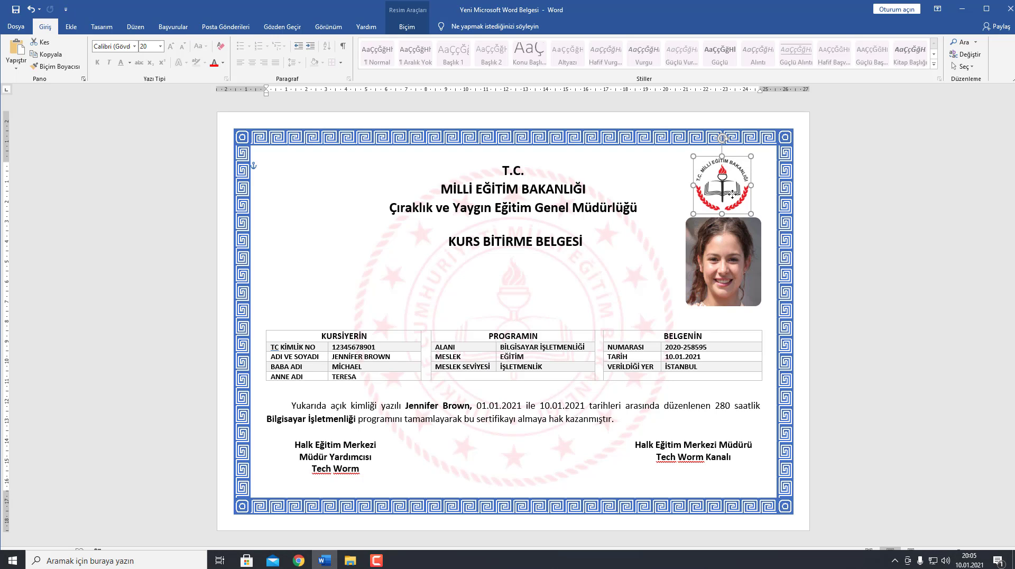
{"action": "left_click", "coordinate": [762, 192]}
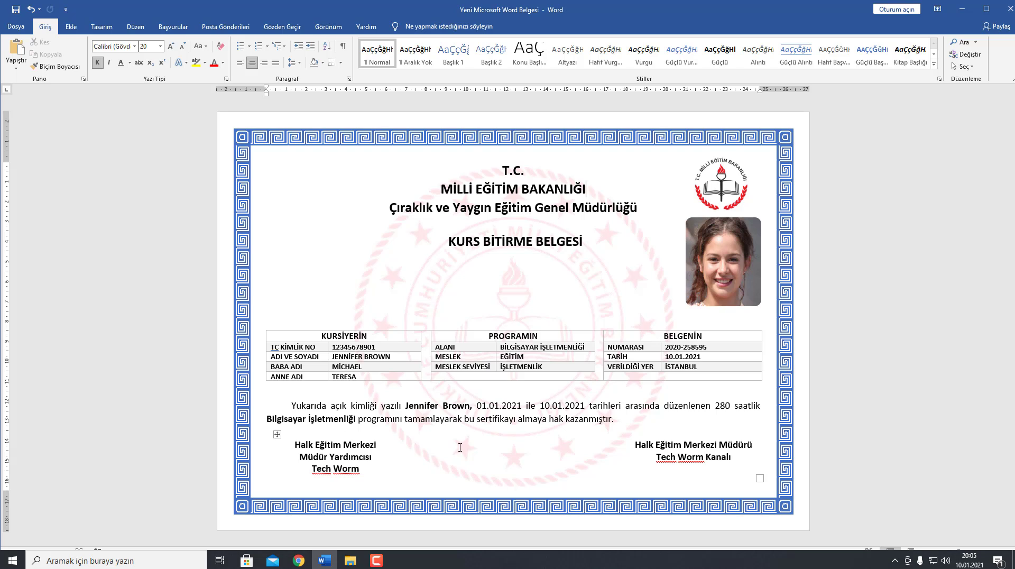
Step: Add an empty line between the completion paragraph and the signature blocks
{"action": "left_click", "coordinate": [403, 449]}
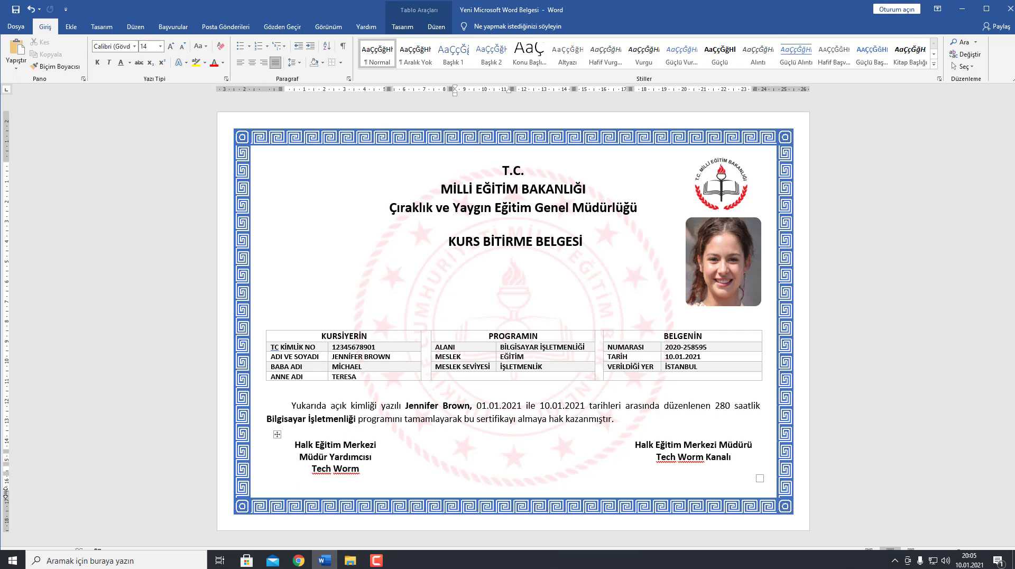
{"action": "left_click_drag", "start_coordinate": [6, 492], "coordinate": [7, 493]}
{"action": "left_click_drag", "start_coordinate": [7, 161], "coordinate": [10, 157]}
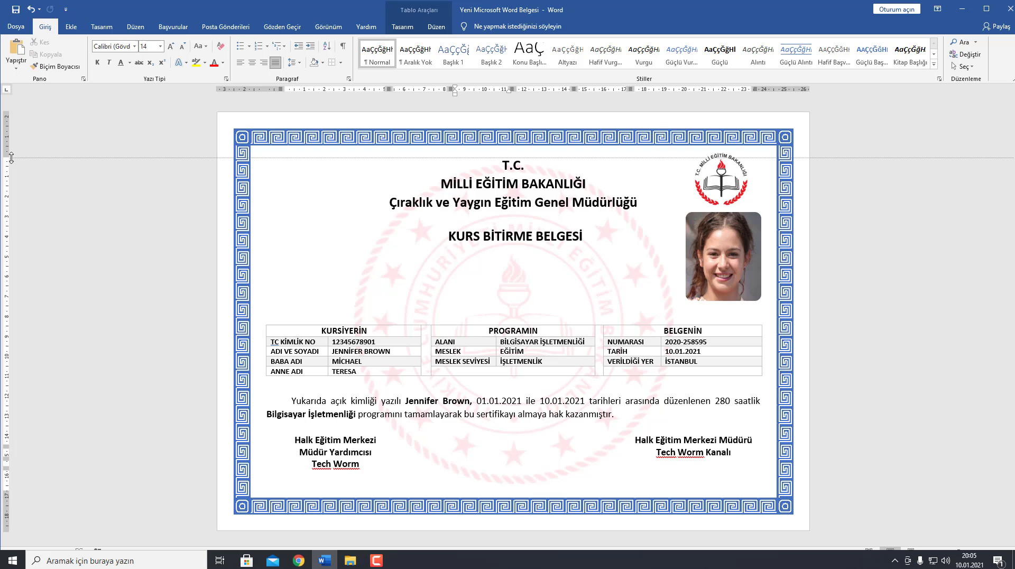
{"action": "left_click_drag", "start_coordinate": [11, 157], "coordinate": [11, 157]}
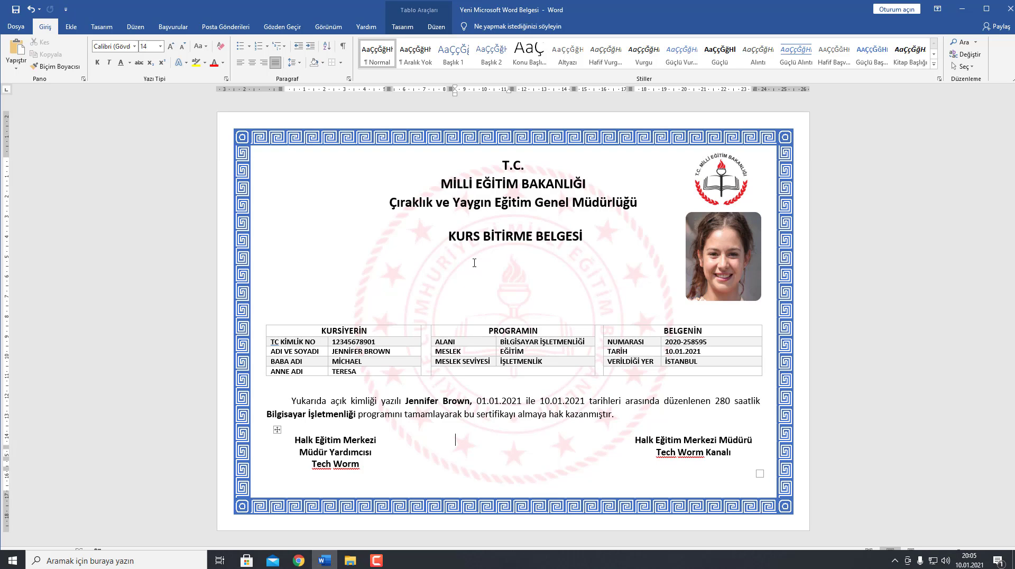
{"action": "left_click", "coordinate": [625, 415]}
{"action": "key", "text": "Return"}
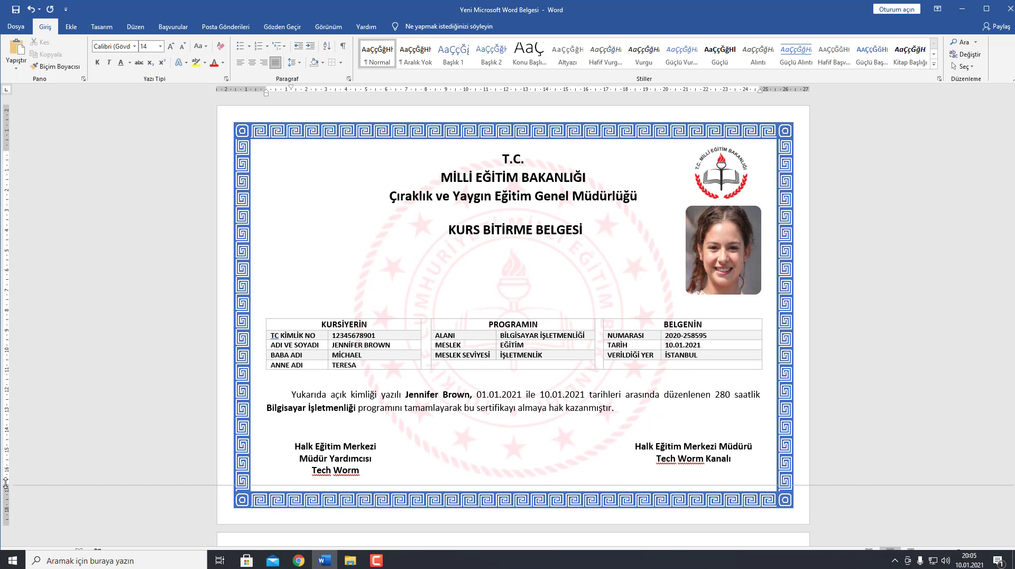
Step: Minimize Word and select the imza-1 signature image on the desktop
{"action": "left_click_drag", "start_coordinate": [4, 483], "coordinate": [4, 488]}
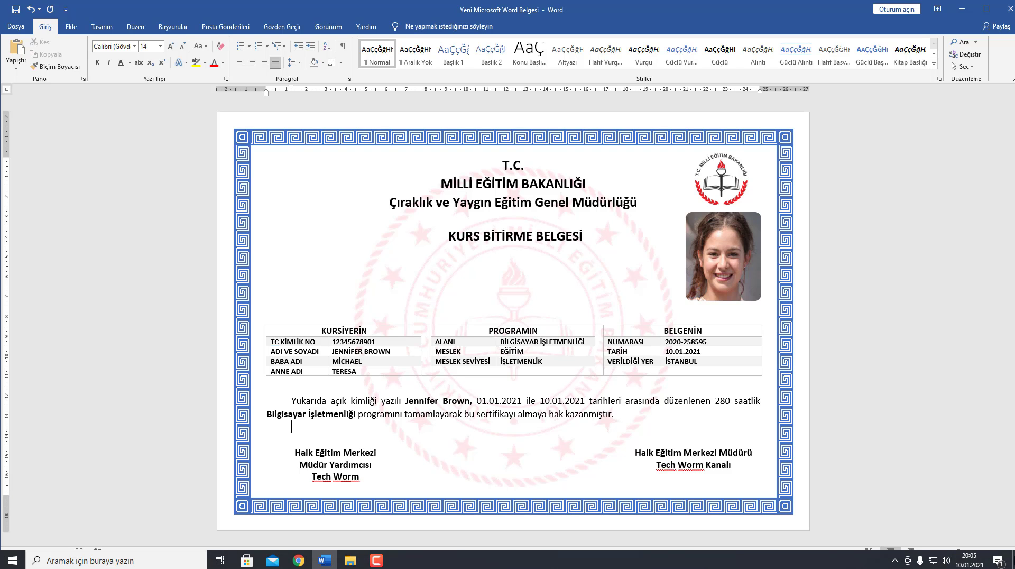
{"action": "left_click", "coordinate": [1013, 558]}
{"action": "left_click", "coordinate": [437, 37]}
Step: Drag the imza-1 signature image from the desktop onto the certificate page
{"action": "left_click", "coordinate": [458, 35]}
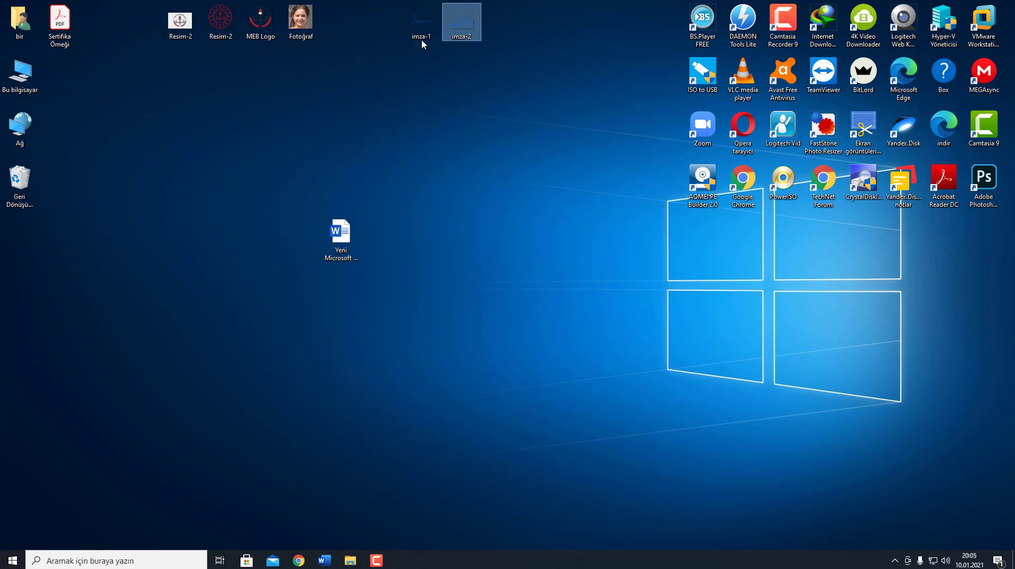
{"action": "mouse_move", "coordinate": [421, 37]}
{"action": "left_mouse_down"}
{"action": "mouse_move", "coordinate": [518, 208]}
{"action": "mouse_move", "coordinate": [404, 43]}
{"action": "left_mouse_up"}
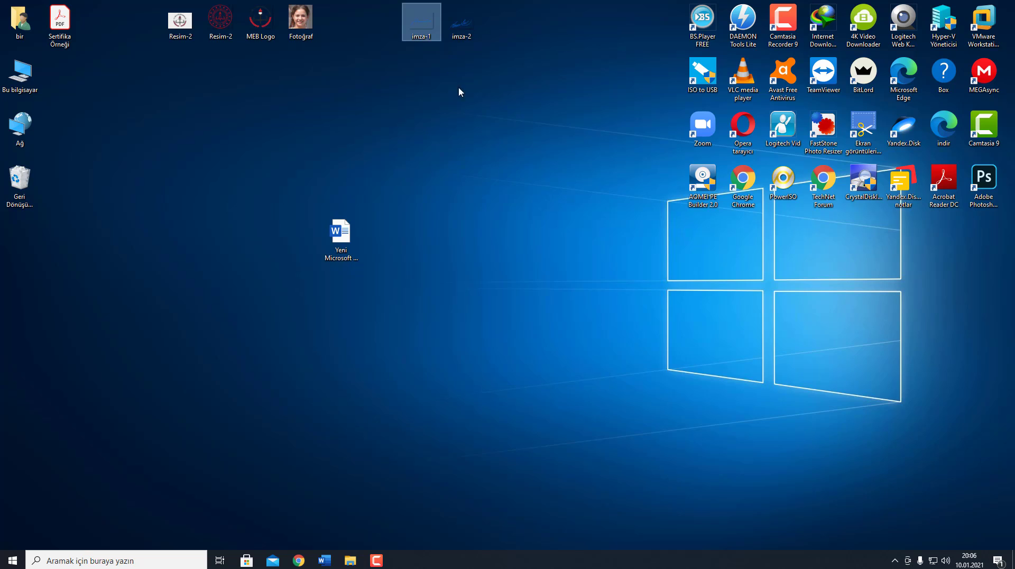
{"action": "left_click", "coordinate": [439, 49]}
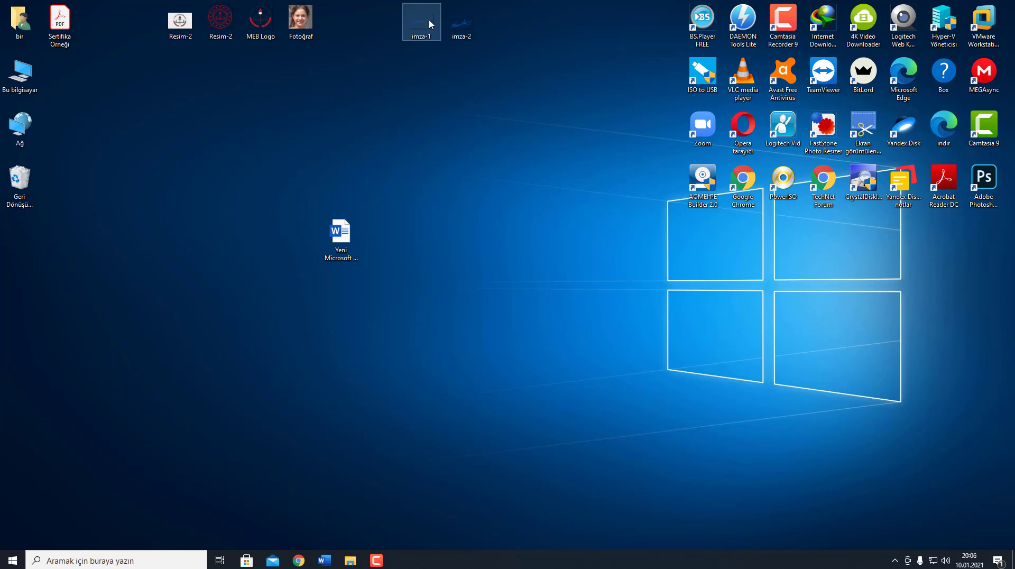
{"action": "left_click_drag", "start_coordinate": [430, 21], "coordinate": [325, 562]}
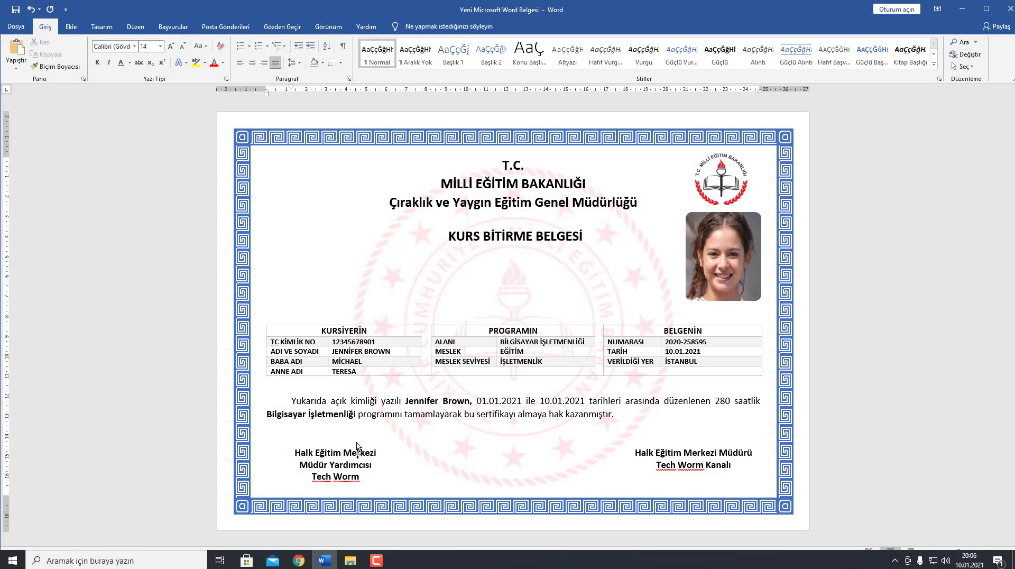
{"action": "mouse_move", "coordinate": [325, 562]}
{"action": "left_mouse_down"}
{"action": "mouse_move", "coordinate": [351, 427]}
{"action": "mouse_move", "coordinate": [321, 437]}
{"action": "left_mouse_up"}
Step: Set imza-1 behind text, enlarge it, tilt it counter-clockwise and place it over the left signature block
{"action": "right_click", "coordinate": [321, 435]}
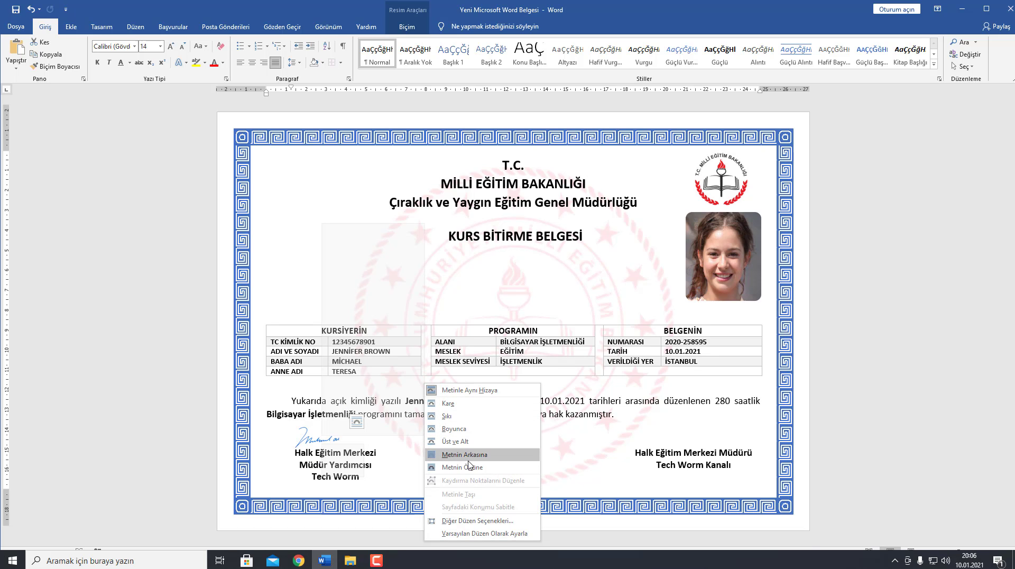
{"action": "left_click", "coordinate": [464, 467]}
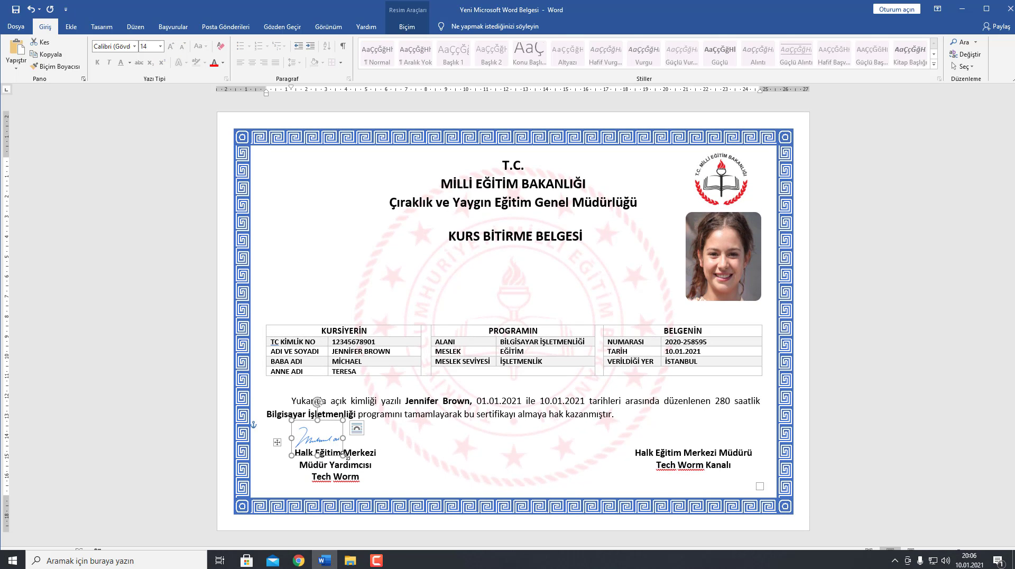
{"action": "left_click_drag", "start_coordinate": [341, 443], "coordinate": [379, 465]}
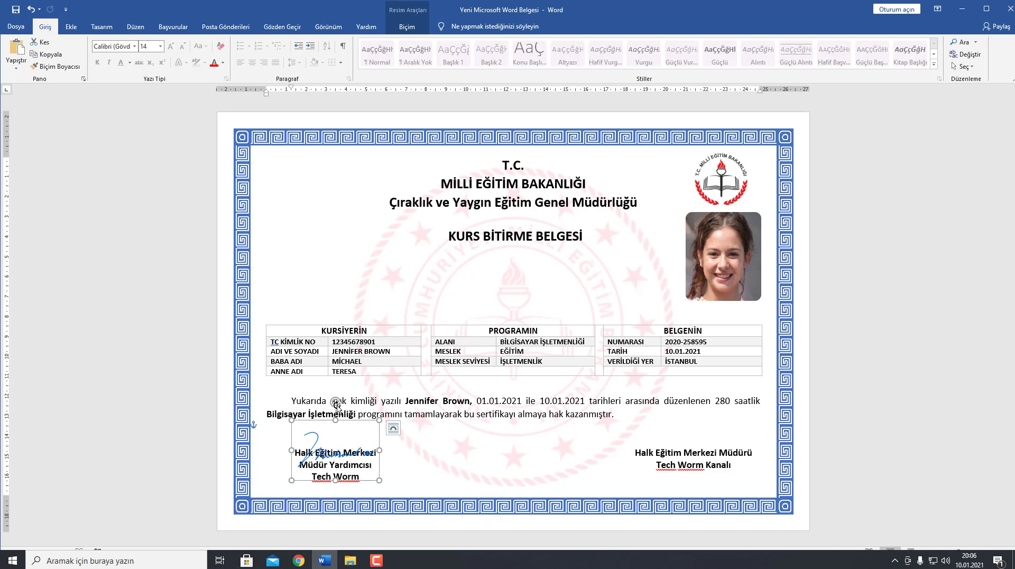
{"action": "mouse_move", "coordinate": [335, 401]}
{"action": "left_mouse_down"}
{"action": "mouse_move", "coordinate": [325, 404]}
{"action": "mouse_move", "coordinate": [401, 380]}
{"action": "left_mouse_up"}
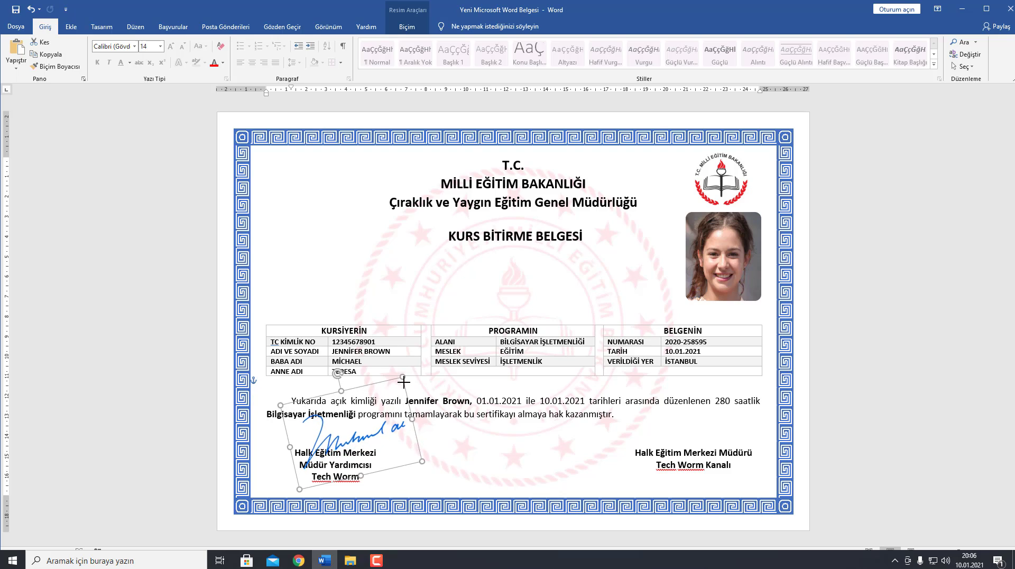
{"action": "left_click_drag", "start_coordinate": [373, 438], "coordinate": [360, 453]}
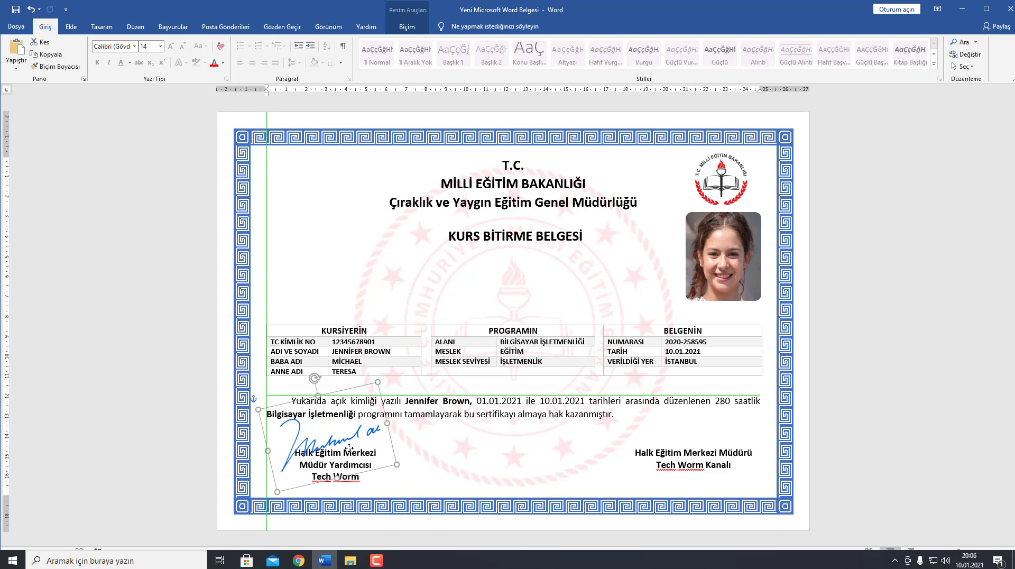
{"action": "left_click", "coordinate": [581, 467]}
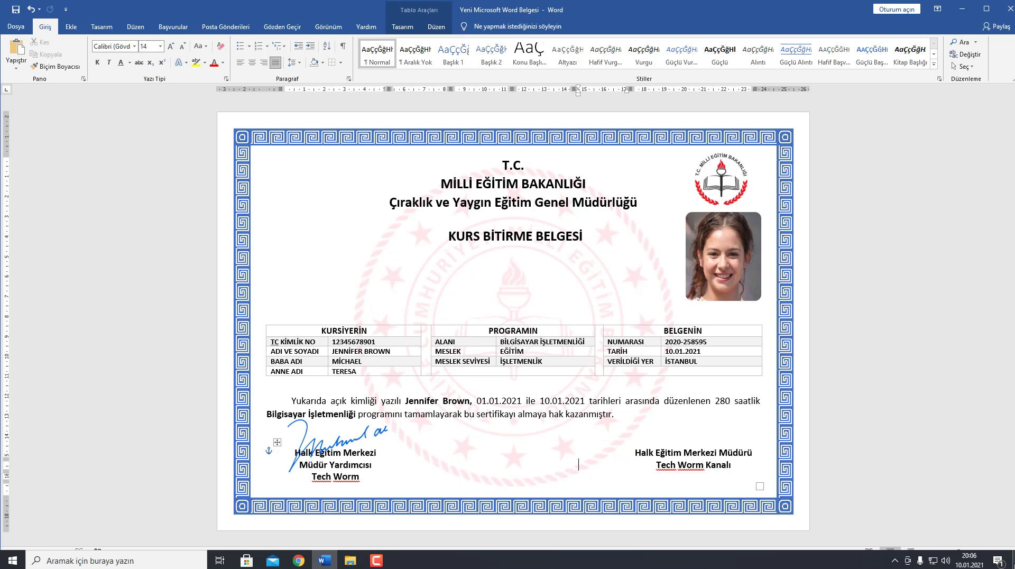
{"action": "left_click", "coordinate": [1014, 560]}
{"action": "left_click_drag", "start_coordinate": [466, 41], "coordinate": [325, 565]}
Step: Drop the imza-2 signature onto the certificate page and set its text wrapping to float
{"action": "mouse_move", "coordinate": [325, 565]}
{"action": "left_mouse_down"}
{"action": "mouse_move", "coordinate": [530, 449]}
{"action": "mouse_move", "coordinate": [603, 461]}
{"action": "left_mouse_up"}
{"action": "right_click", "coordinate": [605, 462]}
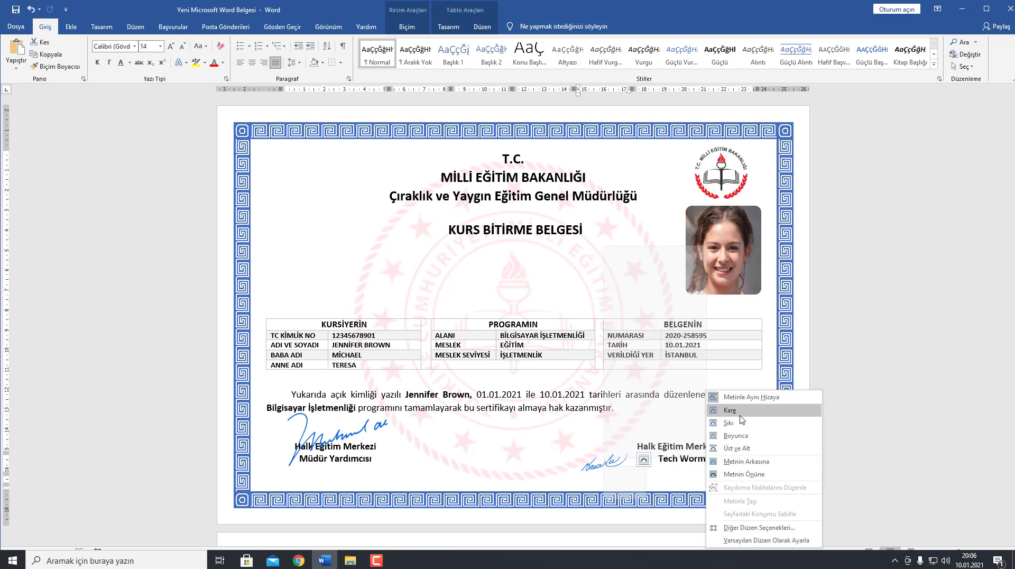
{"action": "left_click", "coordinate": [724, 474]}
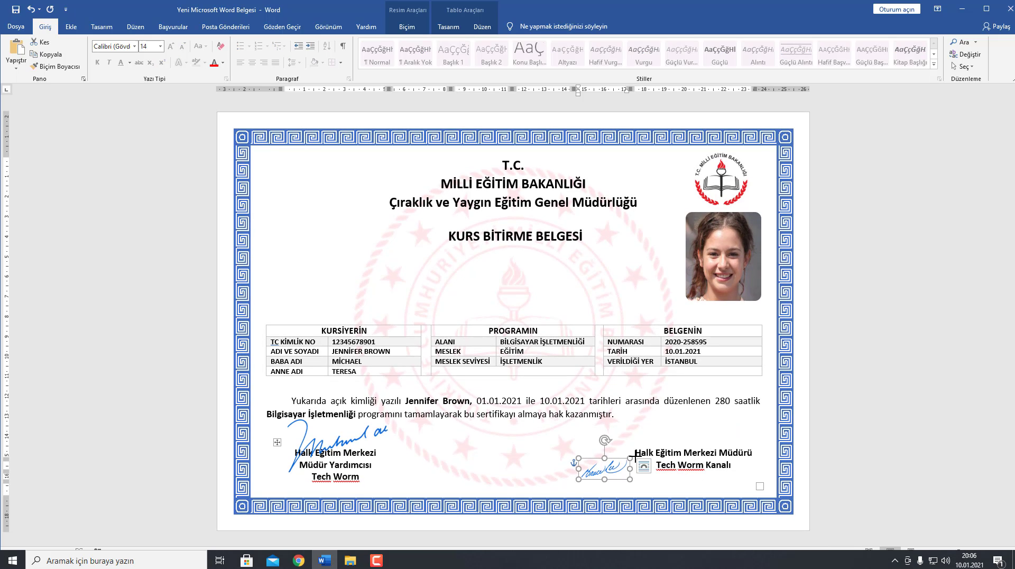
Step: Enlarge and tilt imza-2 counter-clockwise, positioning it over the right Halk Eğitim Merkezi Müdürü block
{"action": "left_click_drag", "start_coordinate": [630, 456], "coordinate": [701, 431]}
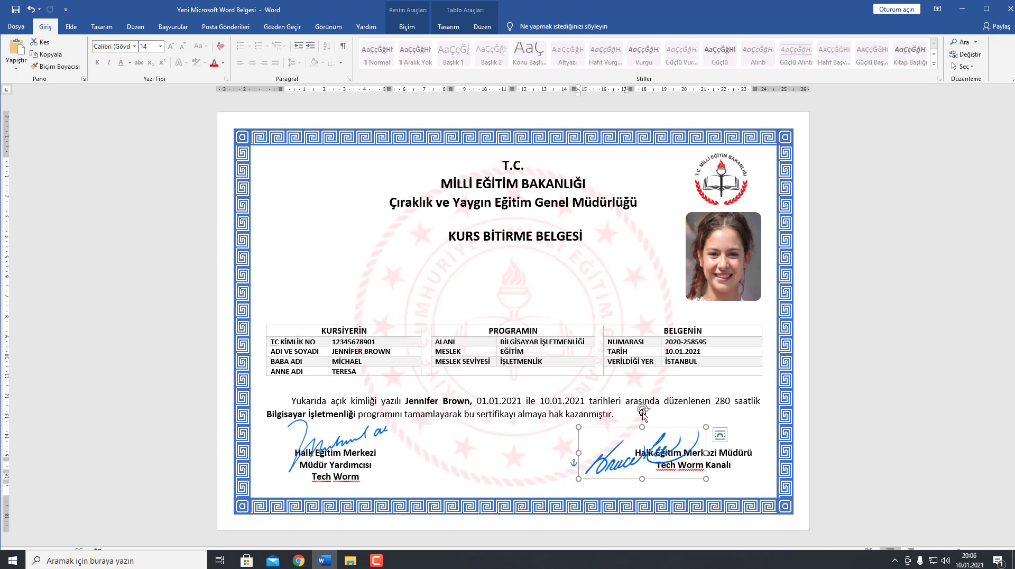
{"action": "left_click_drag", "start_coordinate": [640, 412], "coordinate": [633, 415]}
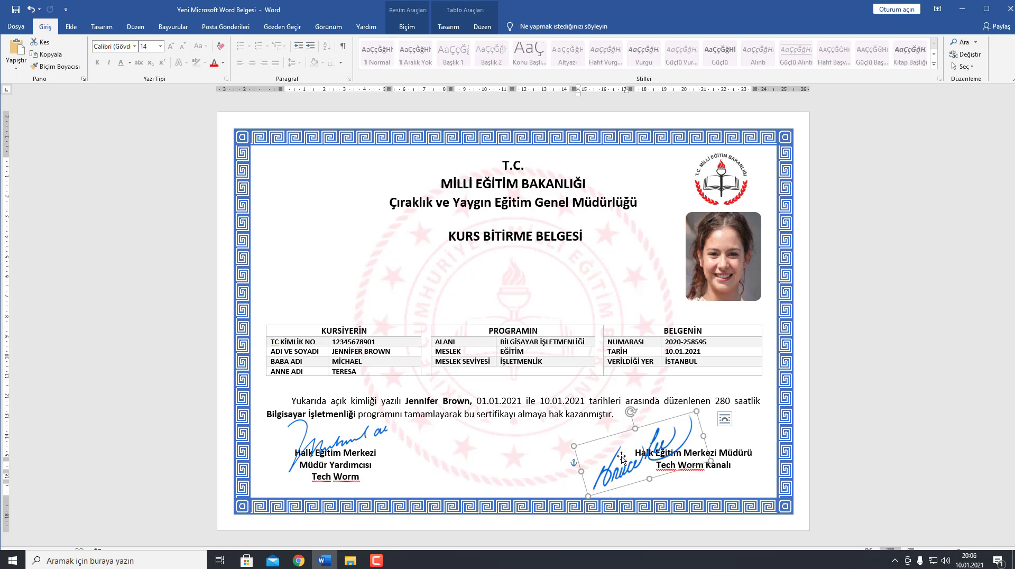
{"action": "left_click_drag", "start_coordinate": [621, 456], "coordinate": [672, 443]}
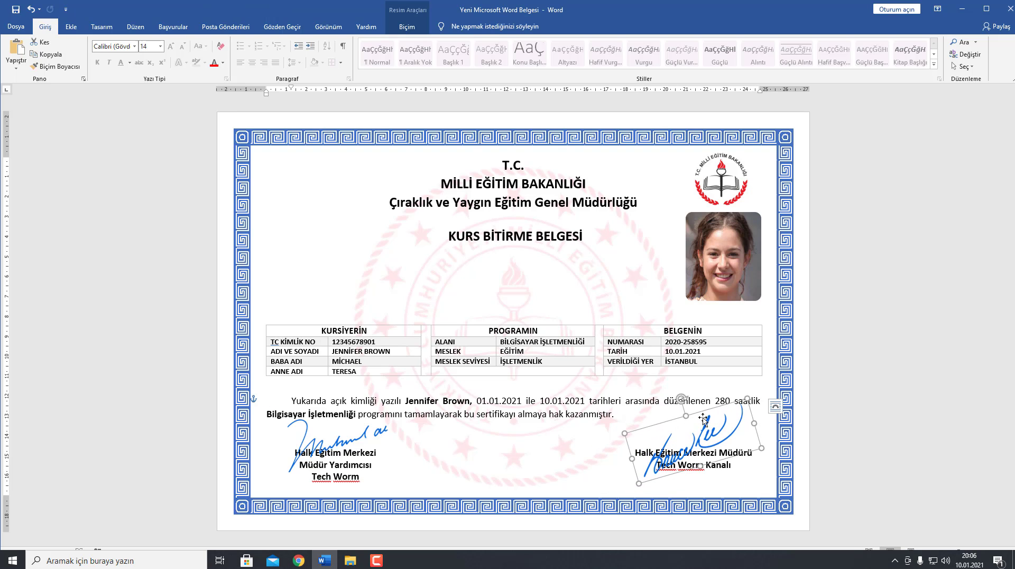
{"action": "left_click_drag", "start_coordinate": [681, 398], "coordinate": [702, 429]}
{"action": "left_click", "coordinate": [766, 417]}
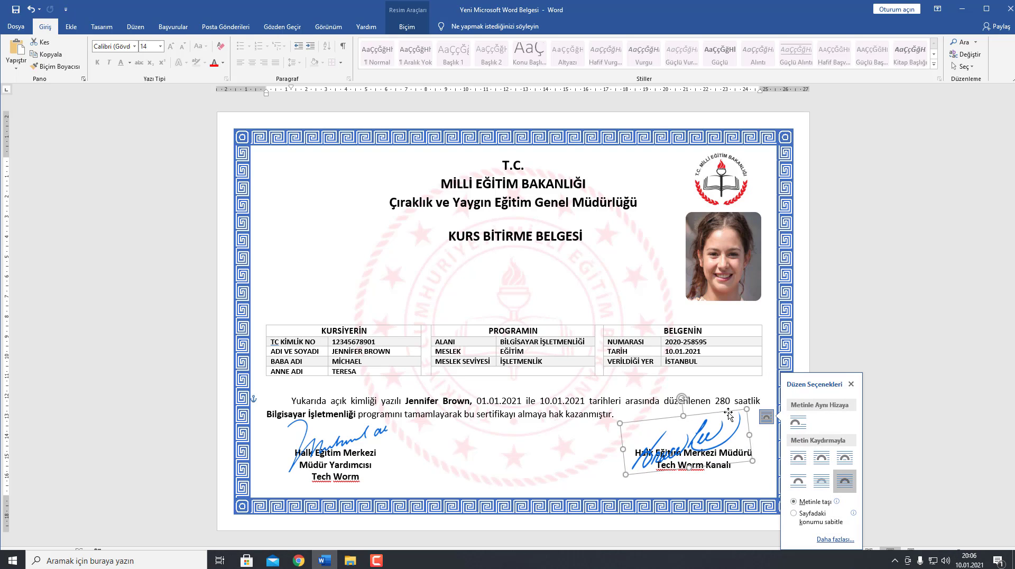
{"action": "left_click", "coordinate": [735, 390]}
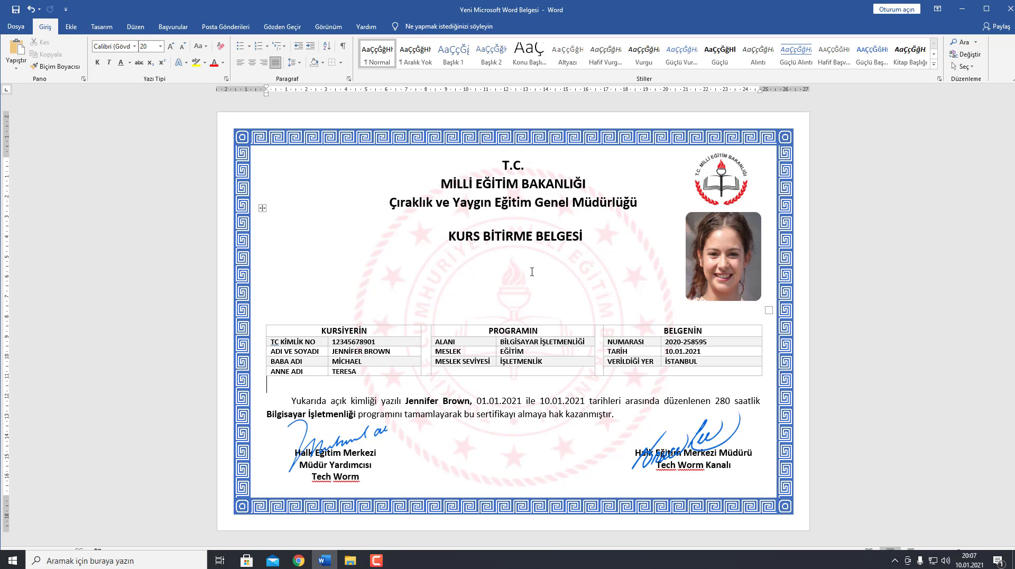
Step: Go to the Farklı Kaydet (Save As) page from the File menu
{"action": "left_click", "coordinate": [16, 27]}
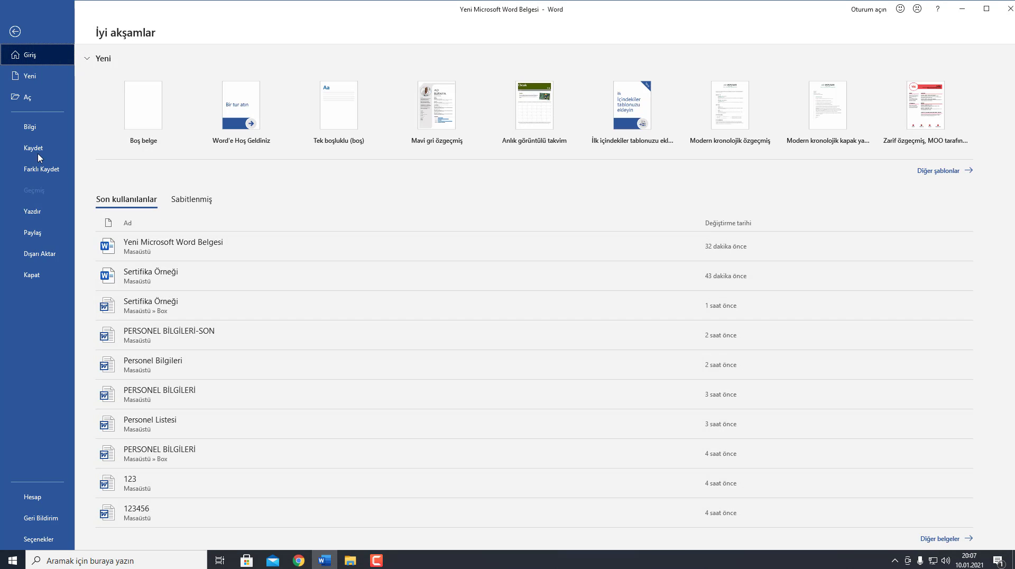
{"action": "left_click", "coordinate": [40, 171]}
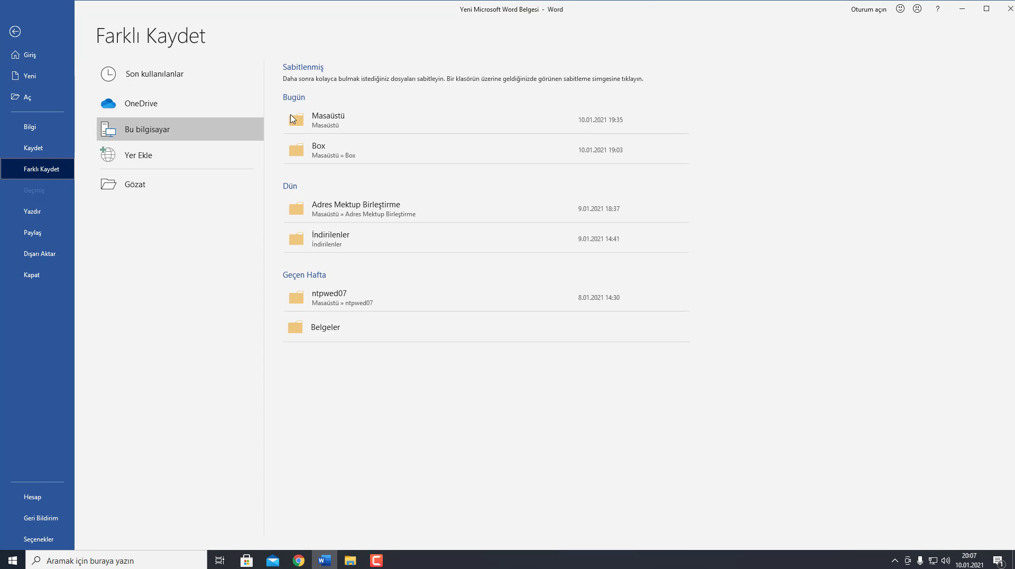
Step: Save the certificate to the desktop as a PDF named Sertifikam
{"action": "left_click", "coordinate": [317, 118]}
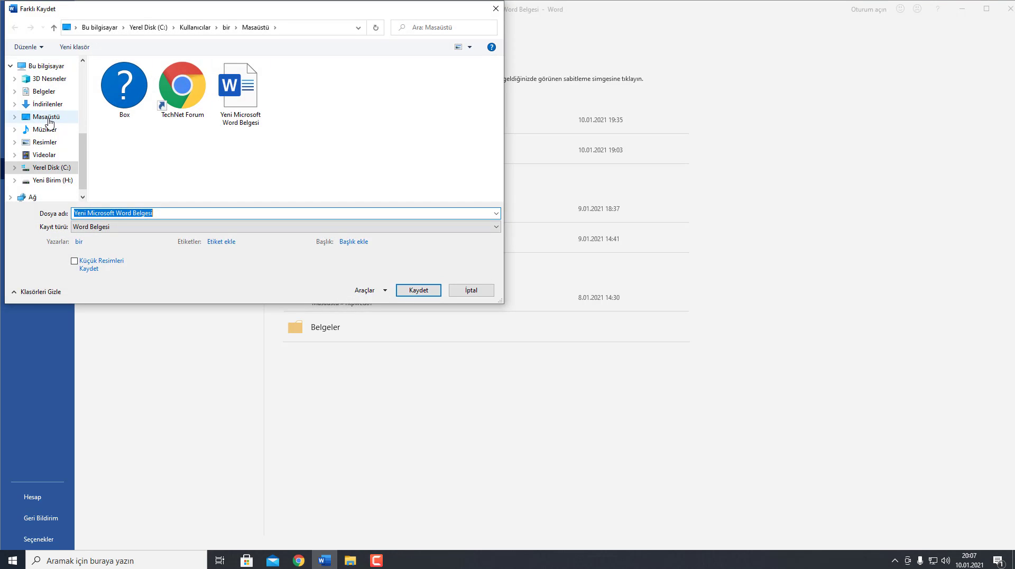
{"action": "left_click", "coordinate": [240, 215]}
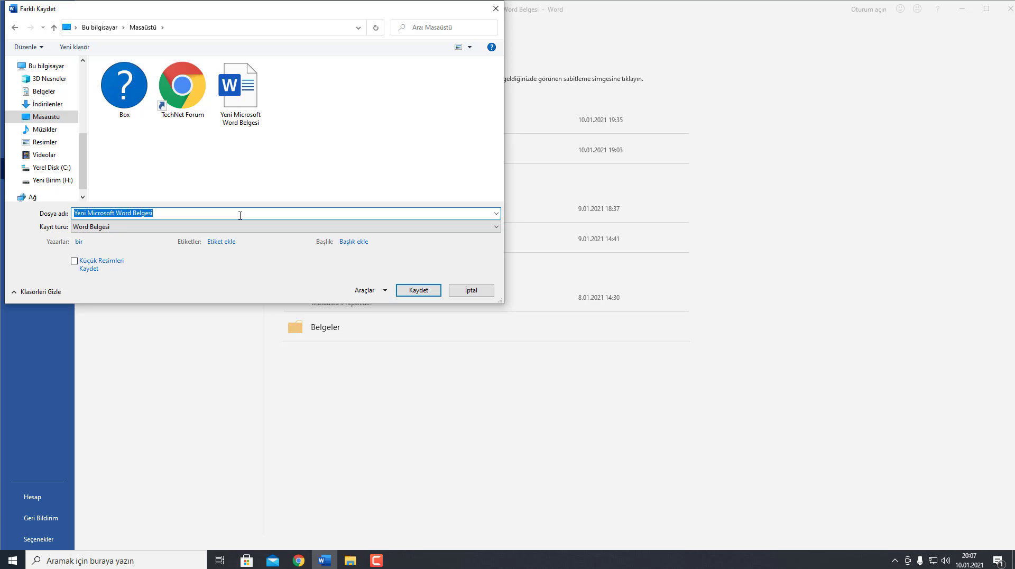
{"action": "type", "text": "Sert"}
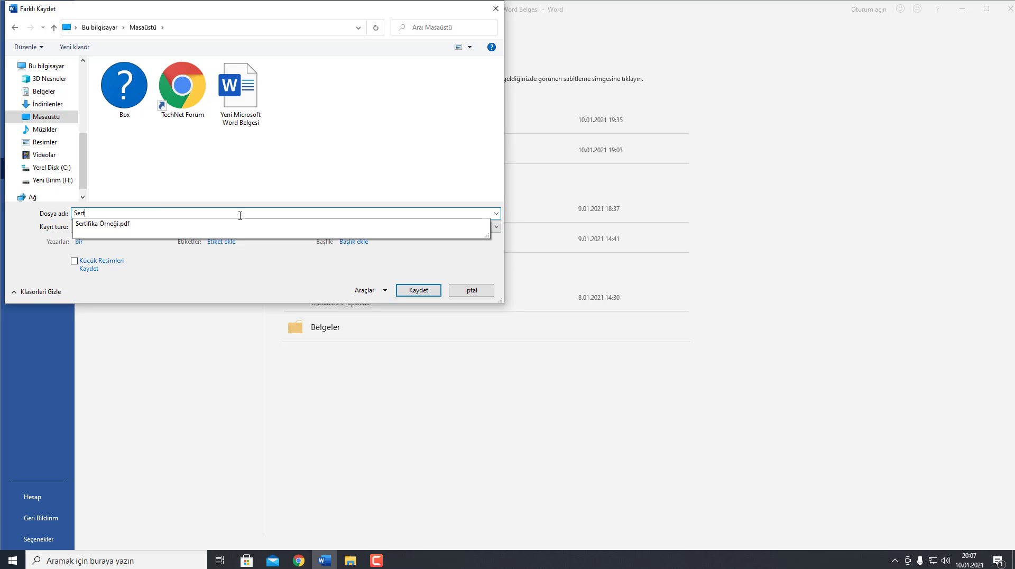
{"action": "type", "text": "ifikam"}
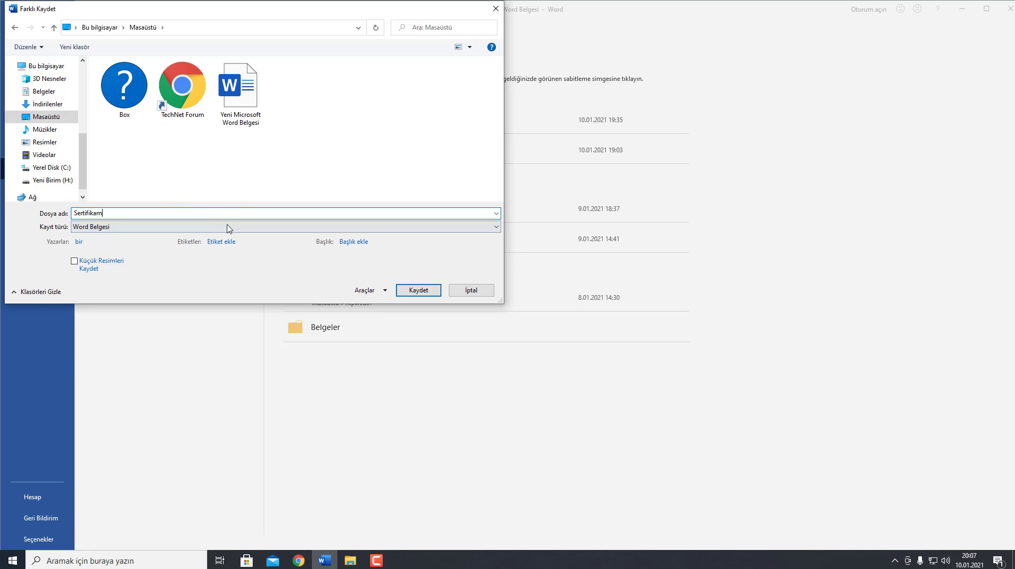
{"action": "left_click", "coordinate": [229, 227]}
{"action": "left_click", "coordinate": [148, 283]}
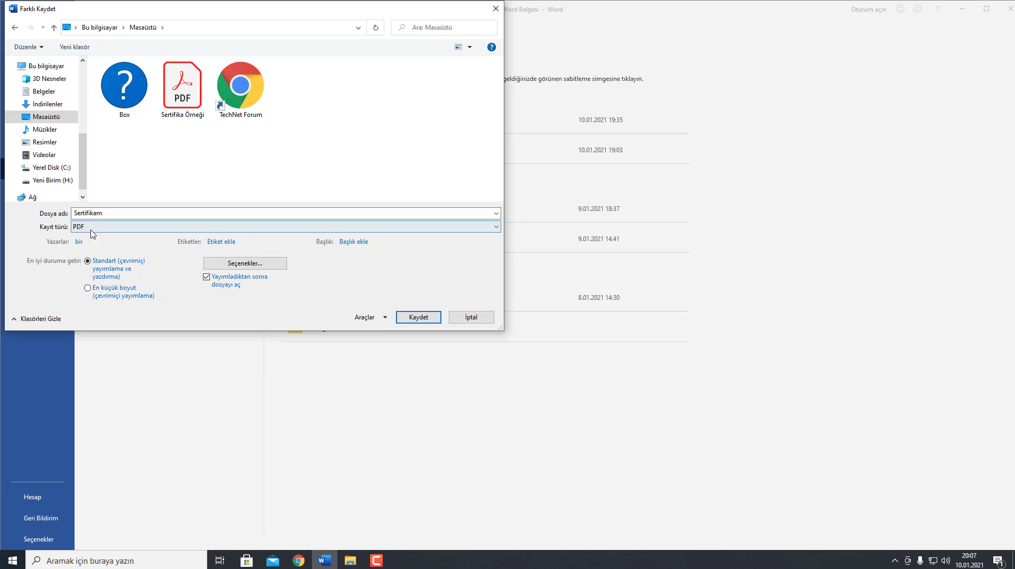
{"action": "left_click", "coordinate": [423, 318]}
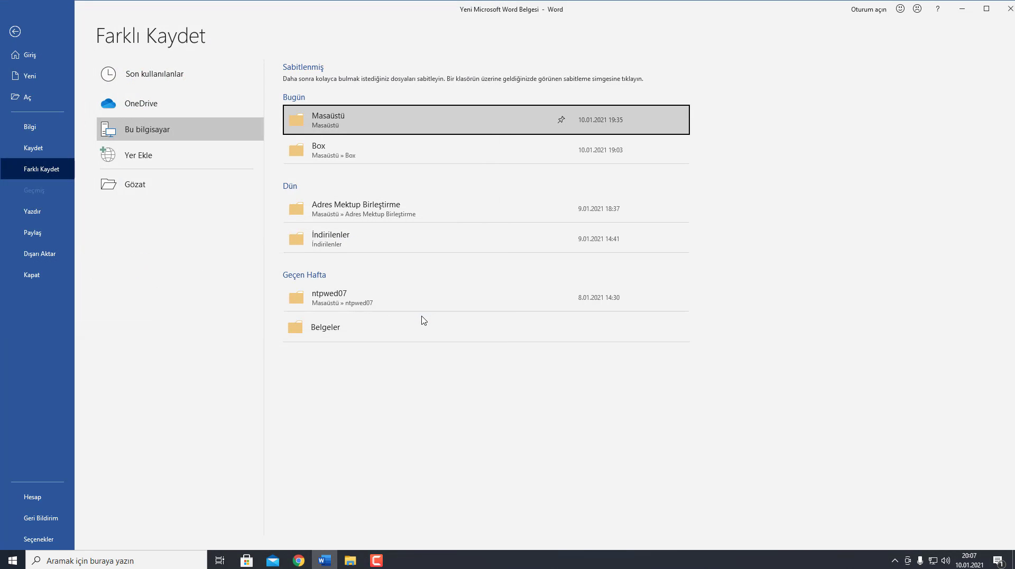